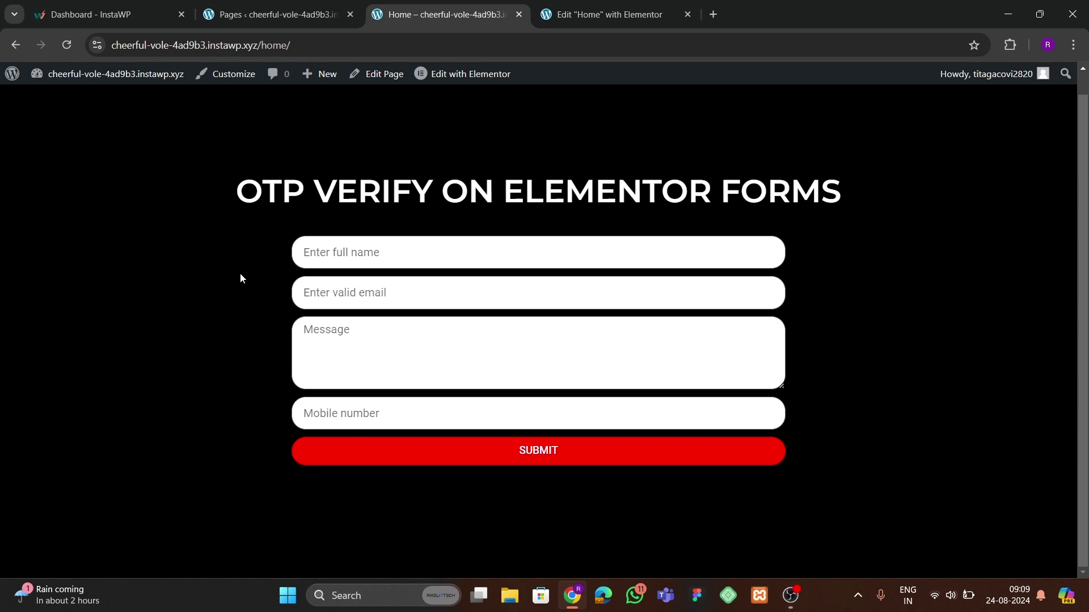
Step: Enter a full name and accept the suggested email address in the OTP form
{"action": "left_click", "coordinate": [363, 245]}
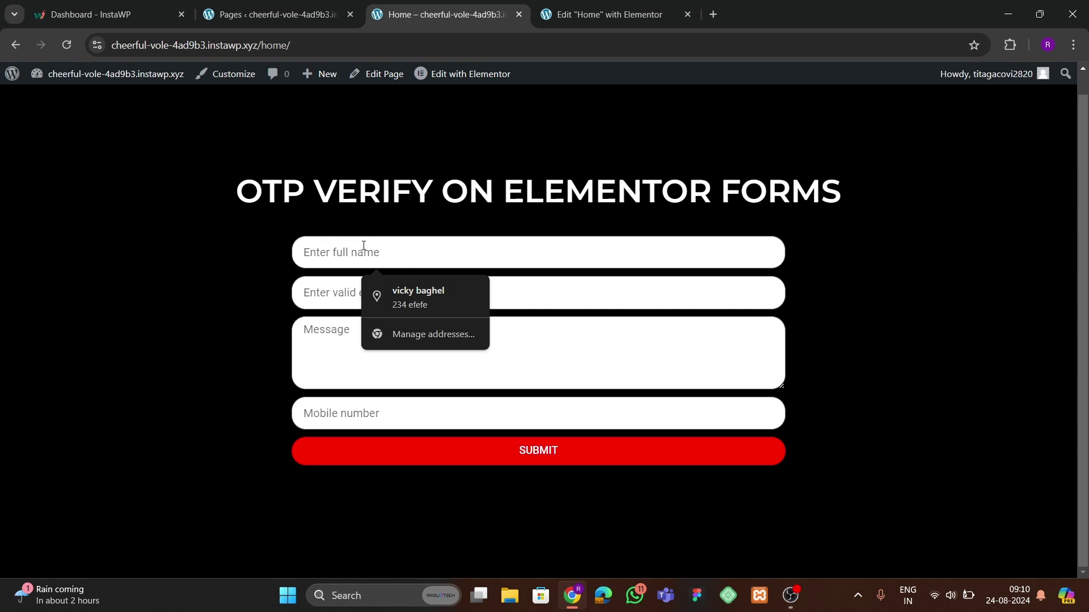
{"action": "type", "text": "vicky"}
{"action": "key", "text": "Tab"}
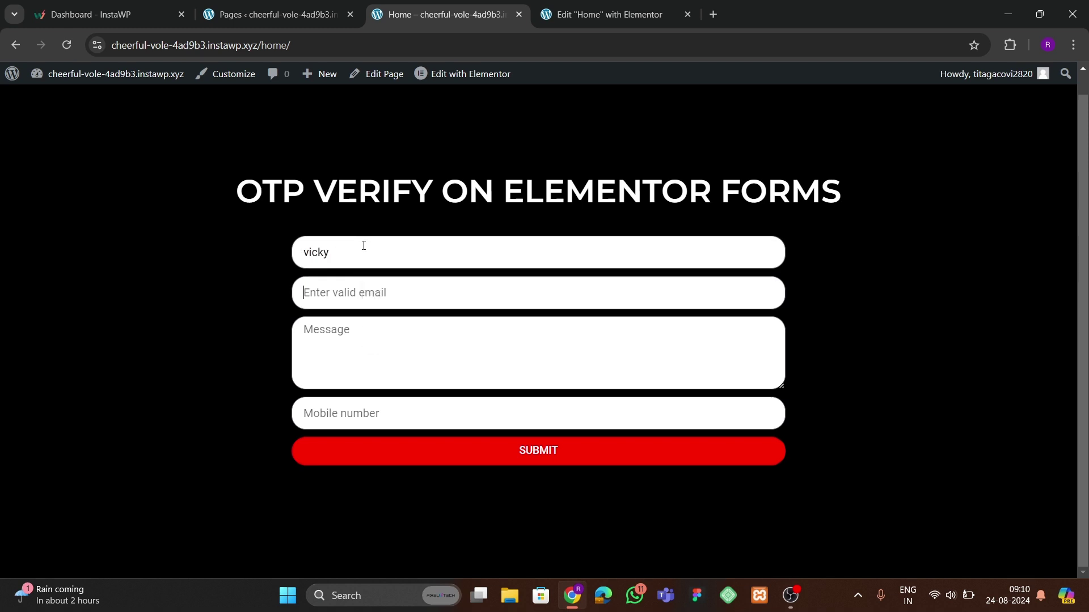
{"action": "type", "text": "demo@gmail.com"}
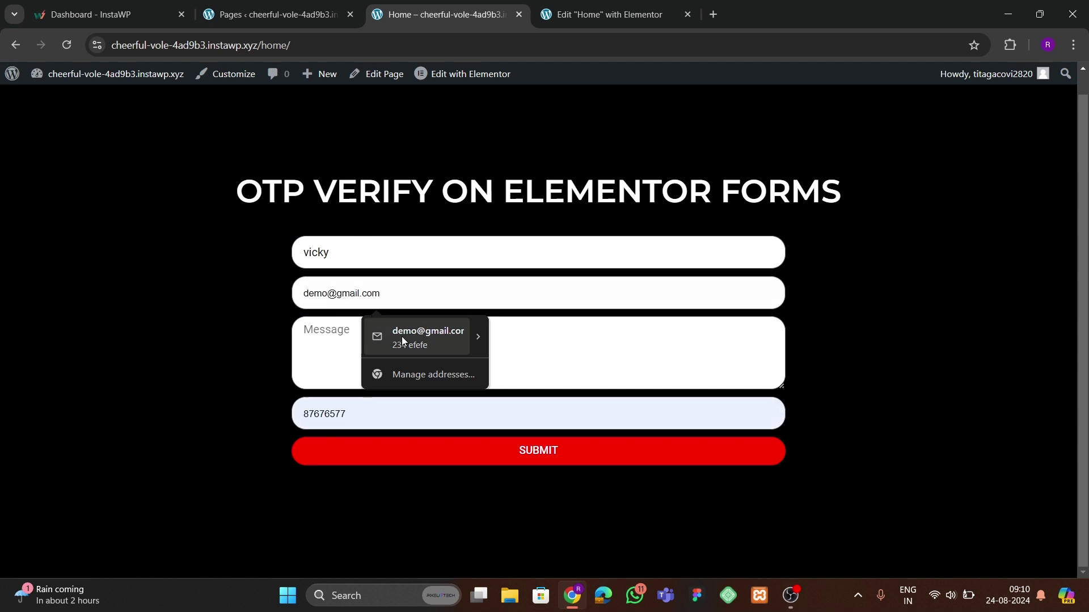
{"action": "left_click", "coordinate": [401, 337]}
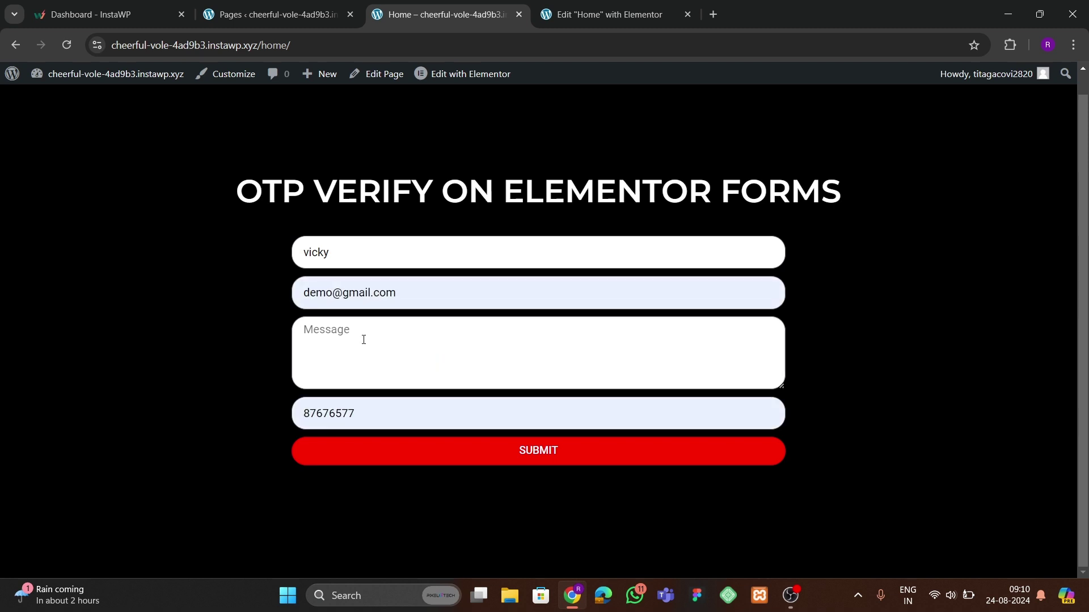
Step: Write the message 'demo mail for testing otp' and replace the mobile number
{"action": "left_click", "coordinate": [363, 340]}
{"action": "type", "text": "demo mail for testing otp"}
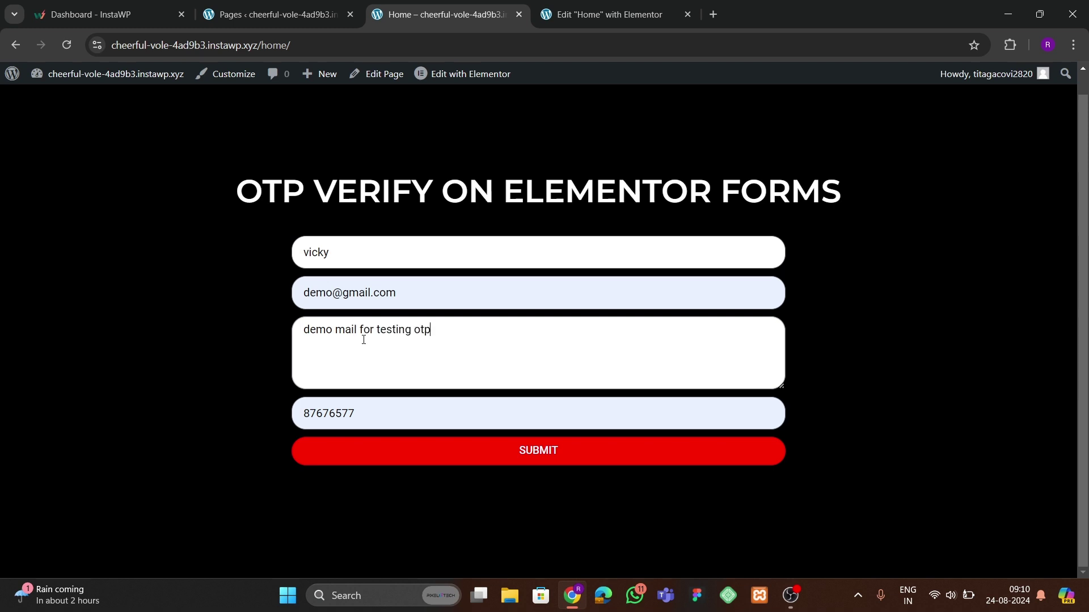
{"action": "left_click", "coordinate": [359, 414]}
{"action": "key", "text": "BackSpace"}
{"action": "key", "text": "BackSpace"}
{"action": "key", "text": "BackSpace"}
{"action": "key", "text": "BackSpace"}
{"action": "key", "text": "BackSpace"}
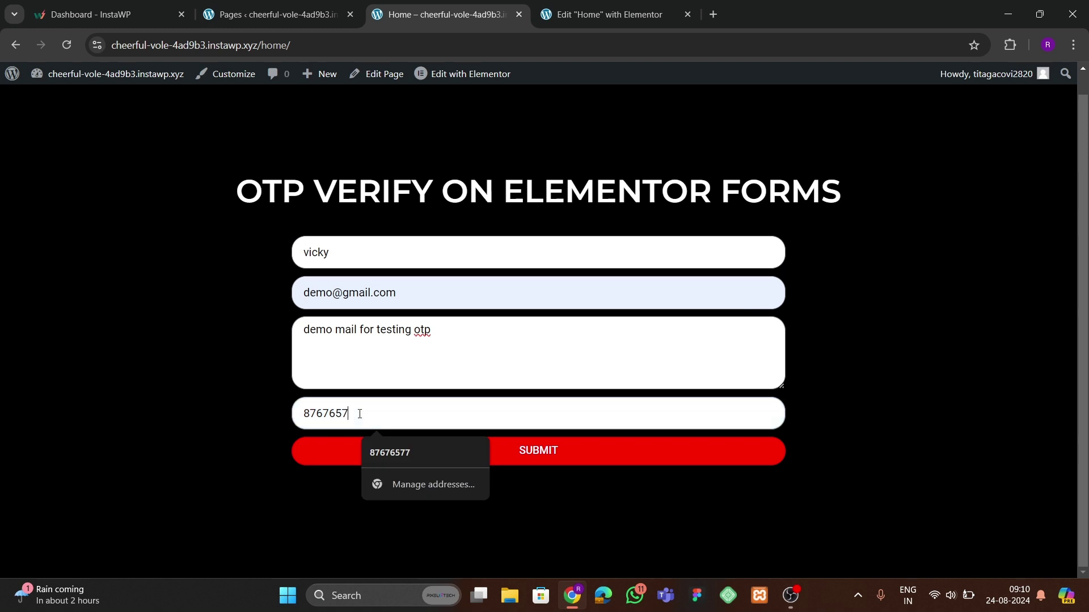
{"action": "key", "text": "BackSpace"}
{"action": "key", "text": "BackSpace"}
{"action": "key", "text": "BackSpace"}
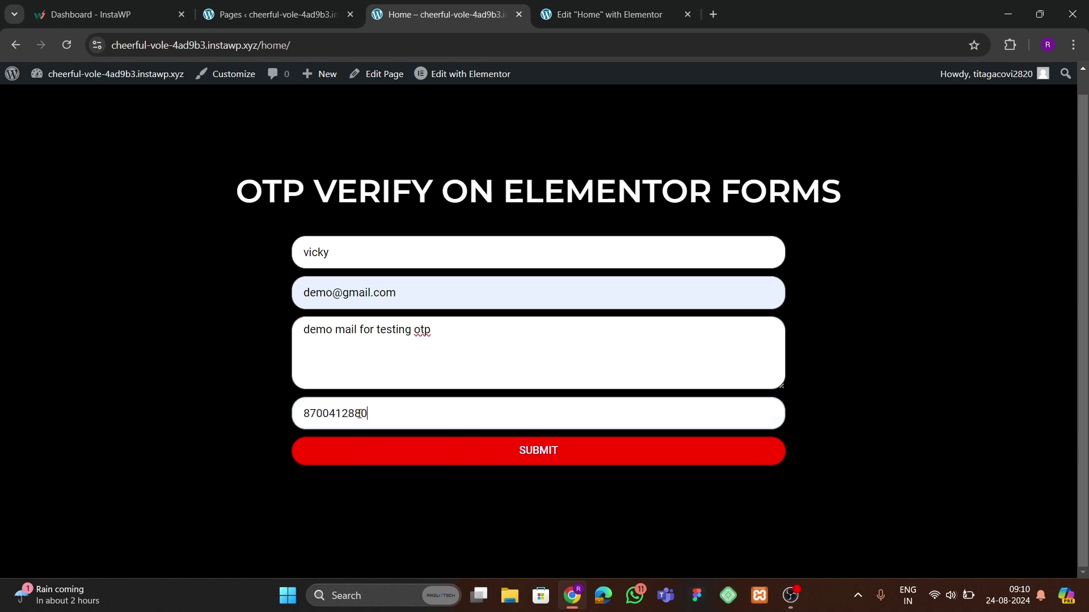
Step: Submit the form, enter the received one-time code and validate it
{"action": "left_click", "coordinate": [431, 455]}
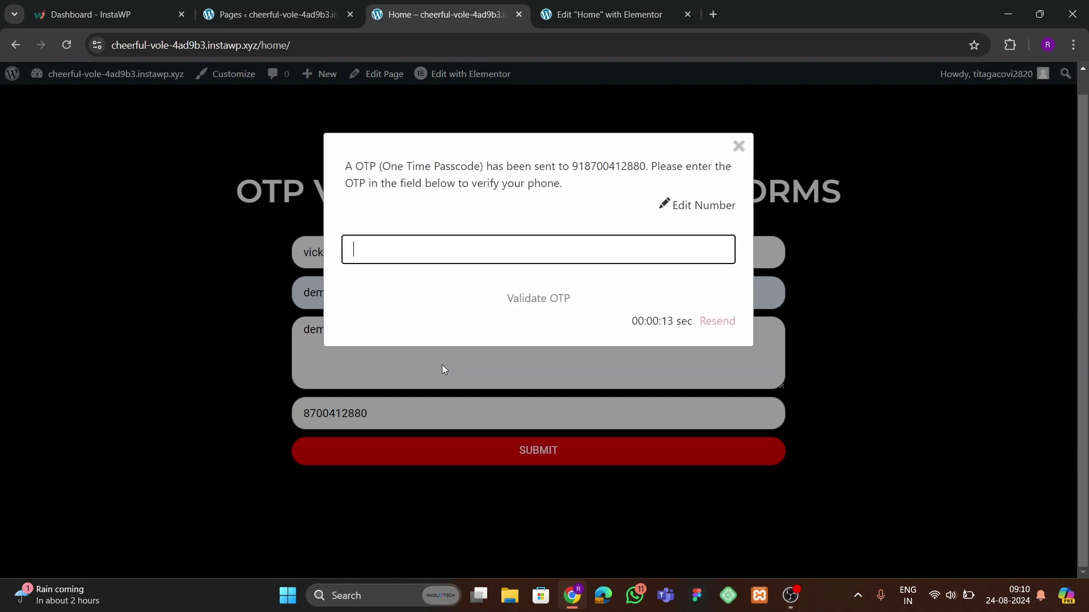
{"action": "left_click", "coordinate": [392, 255]}
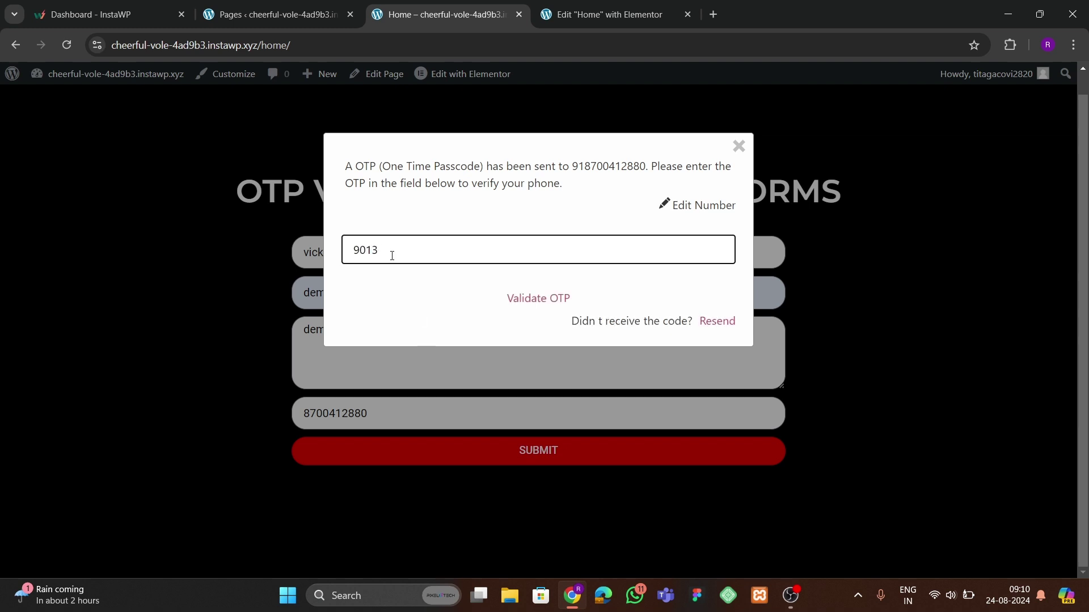
{"action": "left_click", "coordinate": [533, 308]}
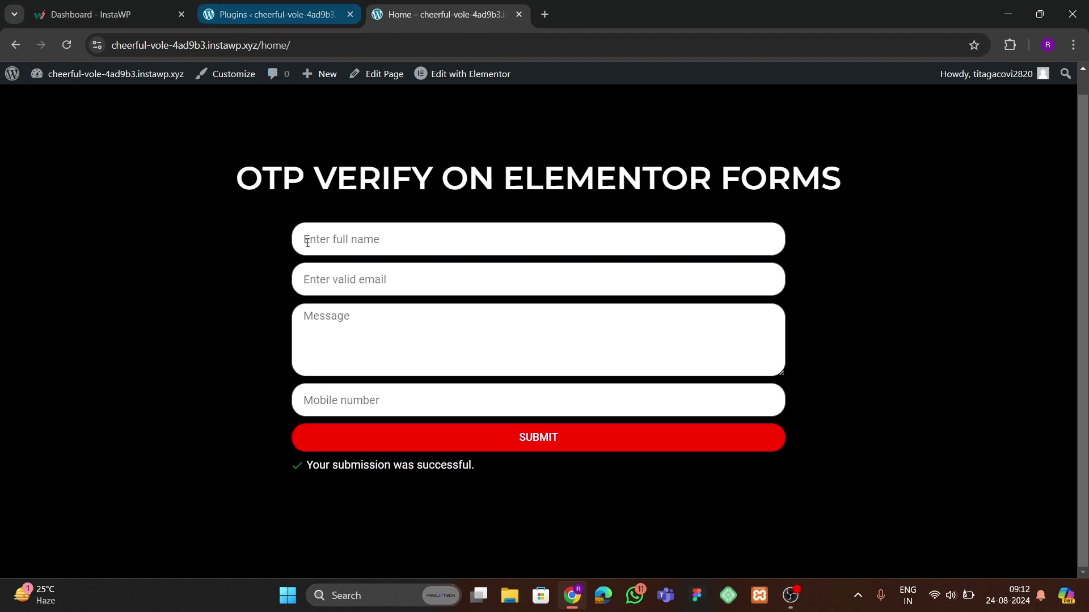
Step: Search Add Plugins for 'smsalert woocommerce' and confirm SMS Alert Order Notifications is active
{"action": "left_click", "coordinate": [277, 17]}
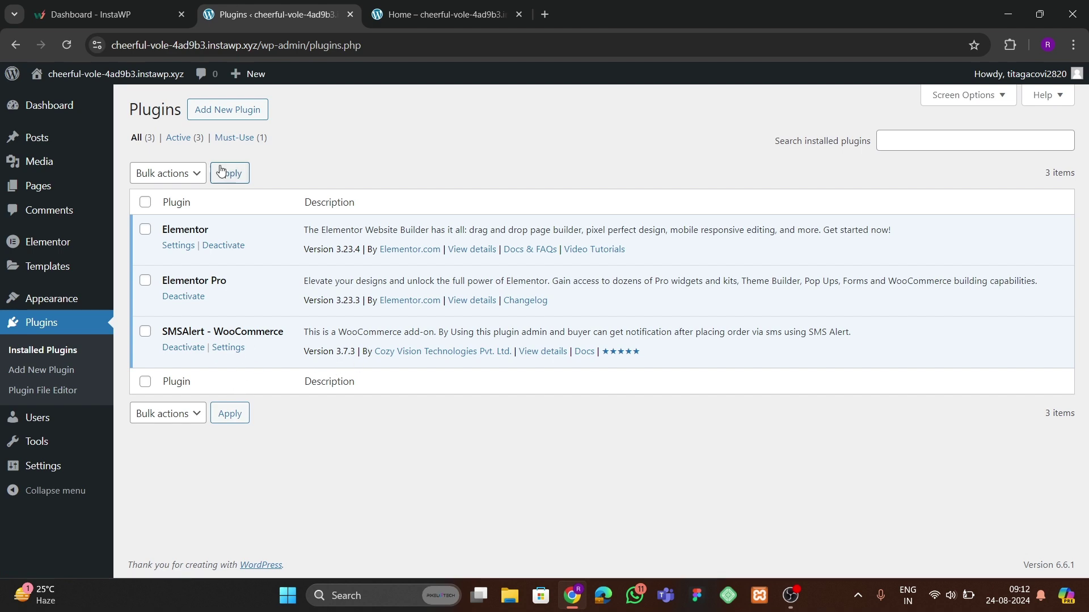
{"action": "left_click", "coordinate": [227, 111]}
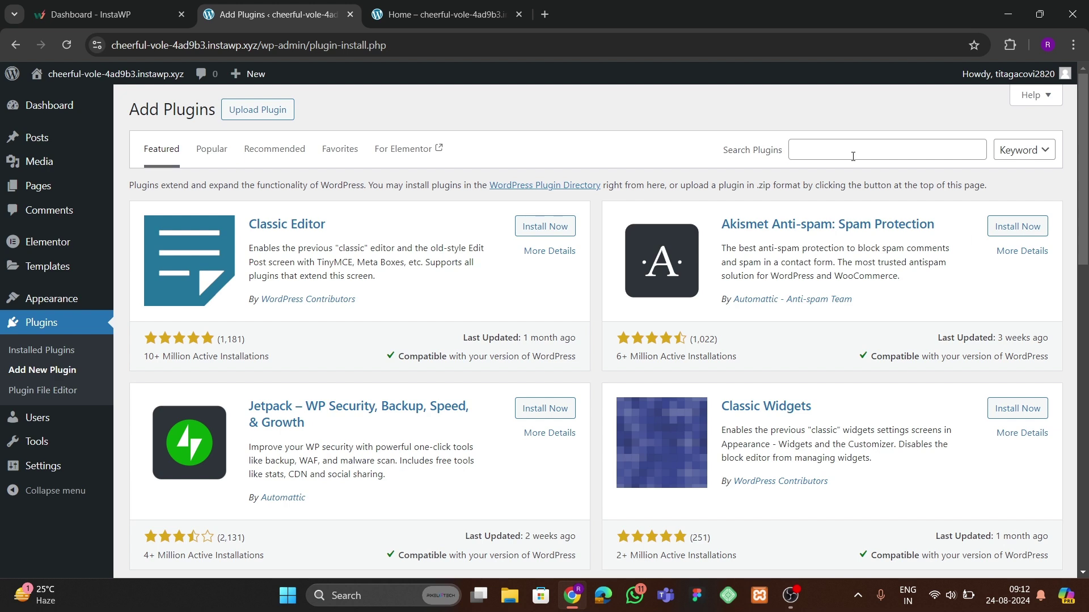
{"action": "left_click", "coordinate": [852, 153]}
{"action": "type", "text": "smsal"}
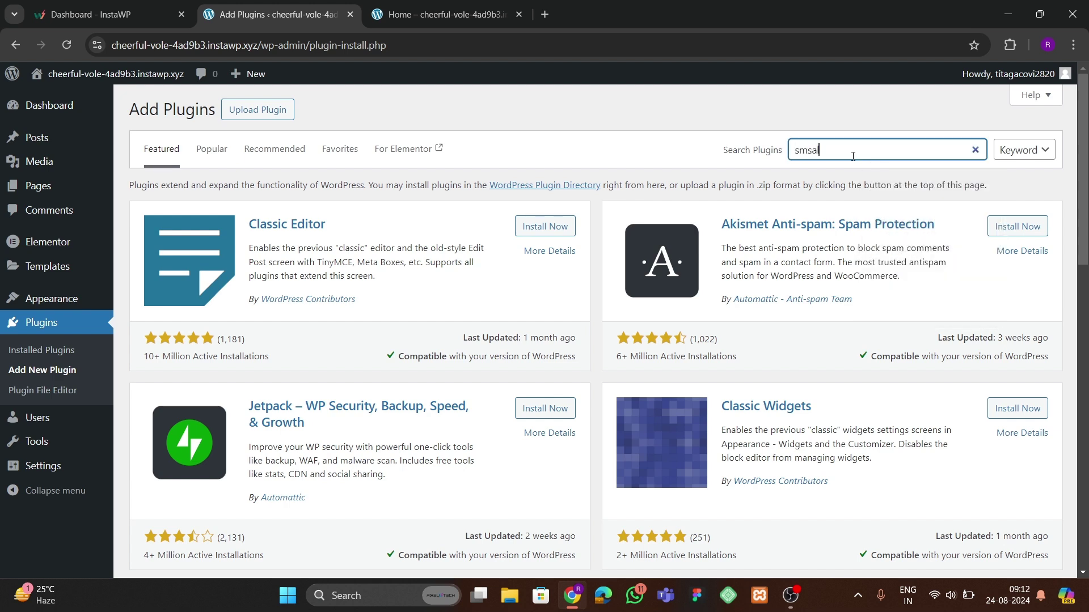
{"action": "type", "text": "ert woocommerce"}
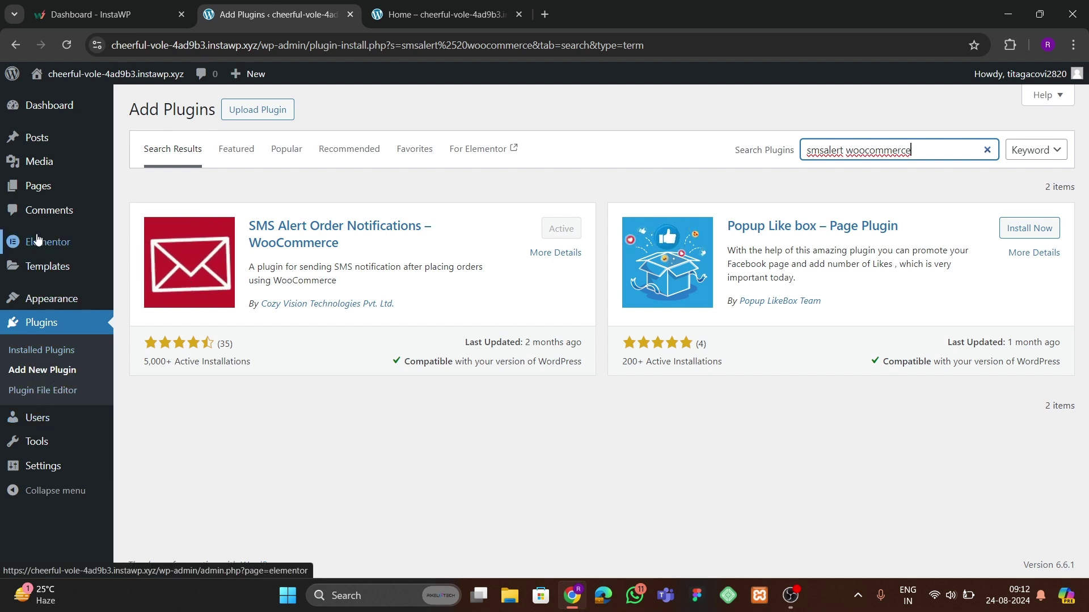
{"action": "mouse_move", "coordinate": [38, 243]}
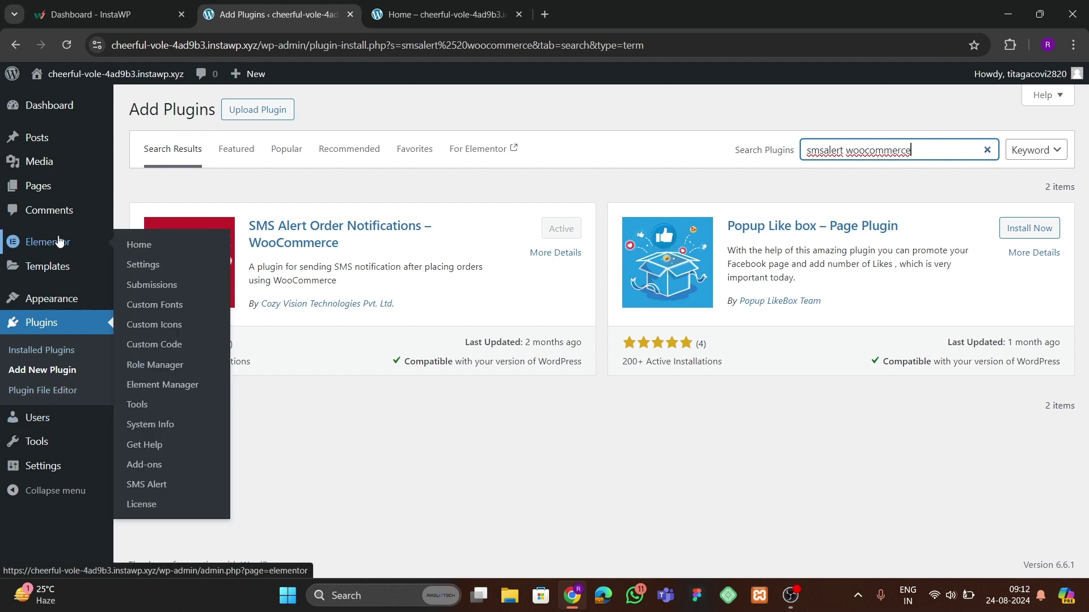
Step: Set Elementor's Form Submissions feature to Active and view the Submissions list
{"action": "left_click", "coordinate": [142, 276]}
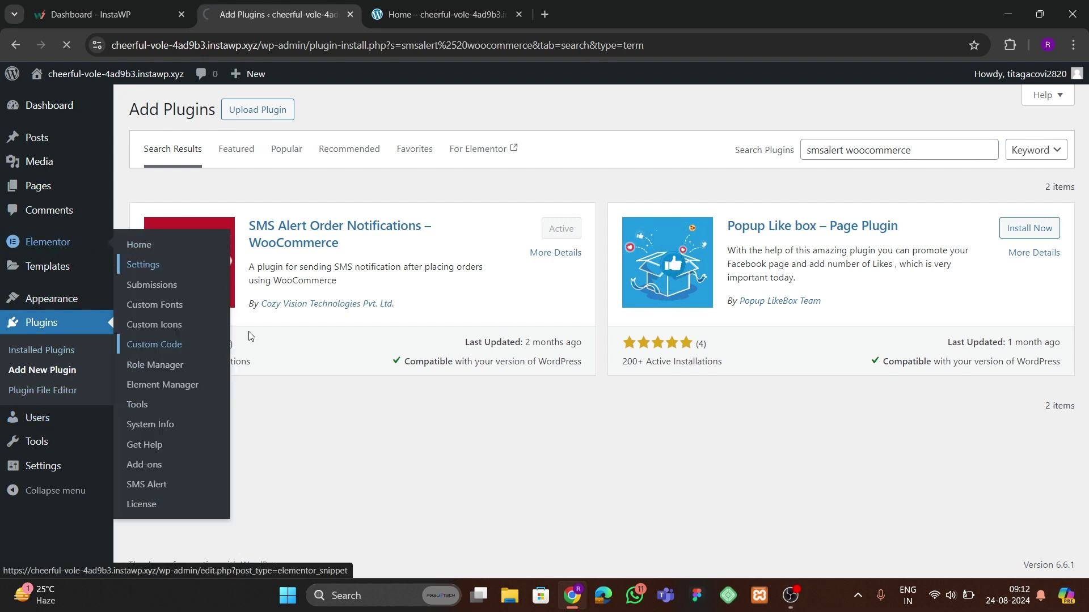
{"action": "left_click", "coordinate": [433, 152]}
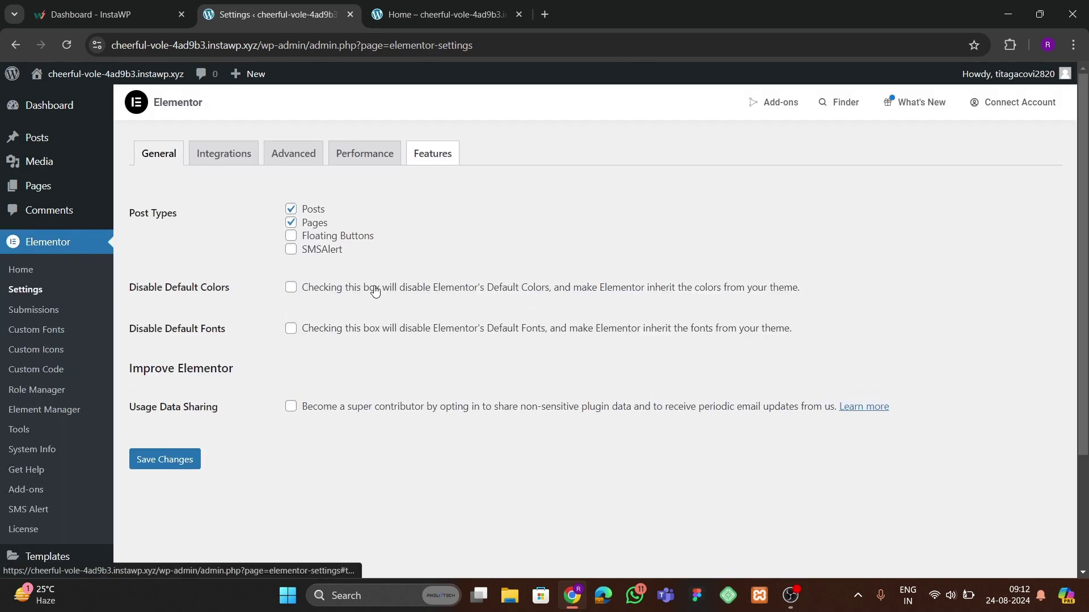
{"action": "scroll", "coordinate": [233, 376], "scroll_direction": "down", "scroll_amount": 5}
{"action": "scroll", "coordinate": [222, 384], "scroll_direction": "down", "scroll_amount": 15}
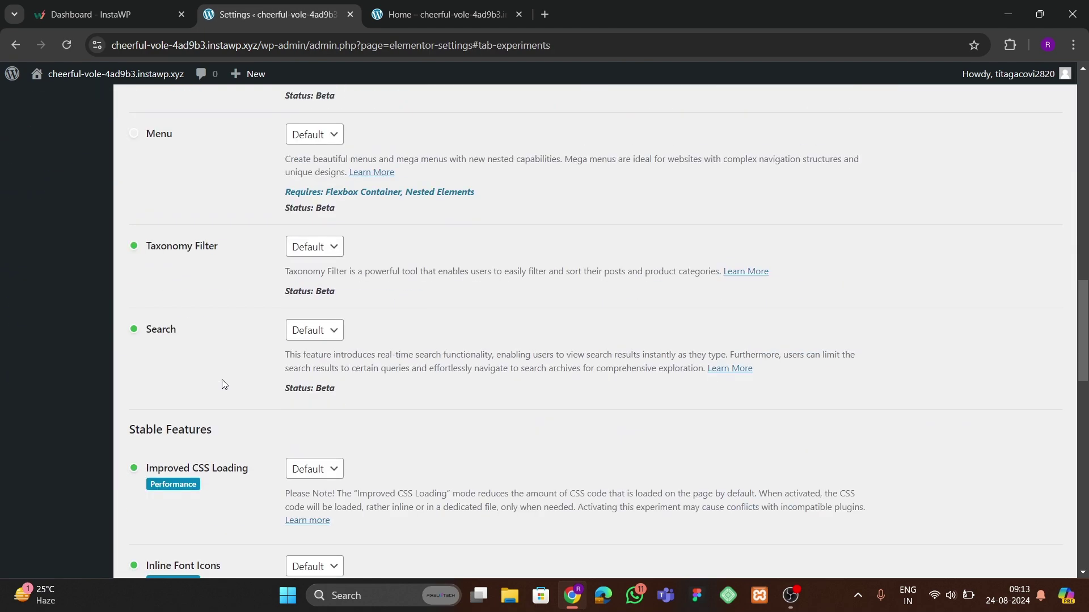
{"action": "scroll", "coordinate": [221, 397], "scroll_direction": "down", "scroll_amount": 10}
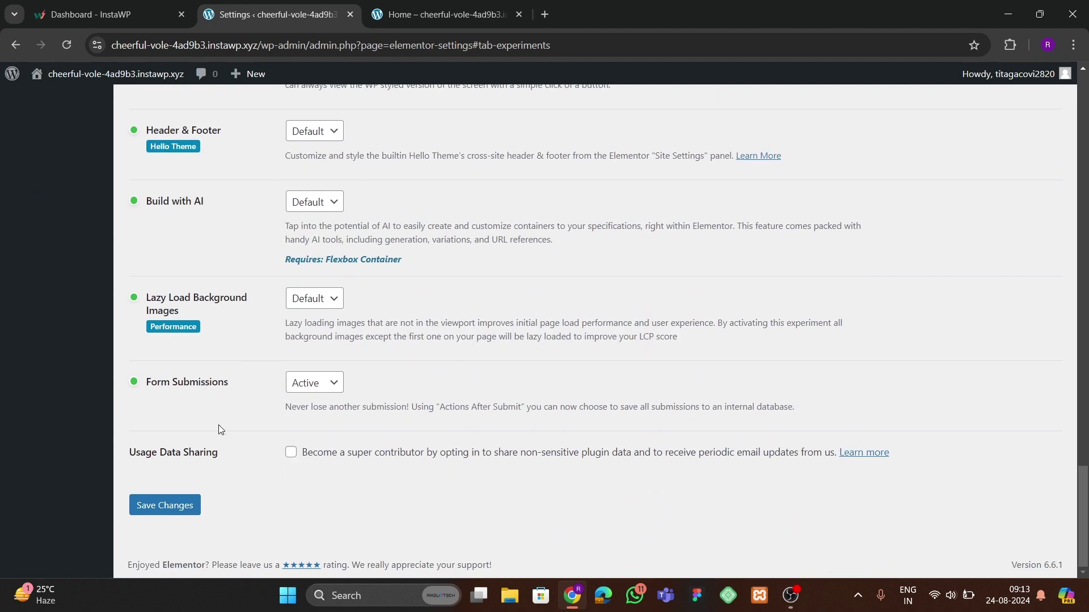
{"action": "left_click", "coordinate": [305, 388]}
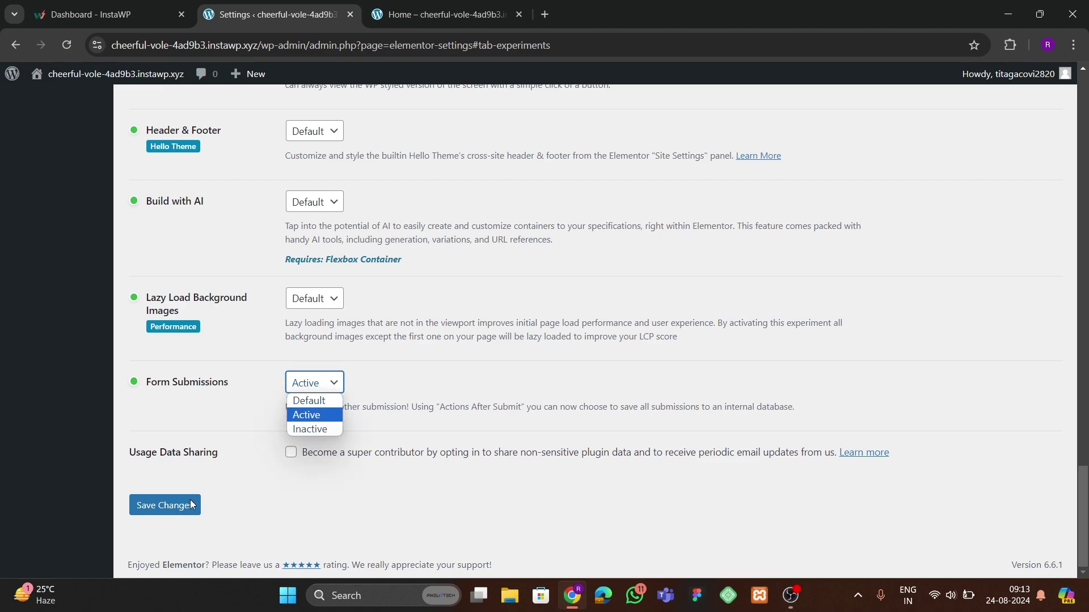
{"action": "scroll", "coordinate": [188, 312], "scroll_direction": "up", "scroll_amount": 20}
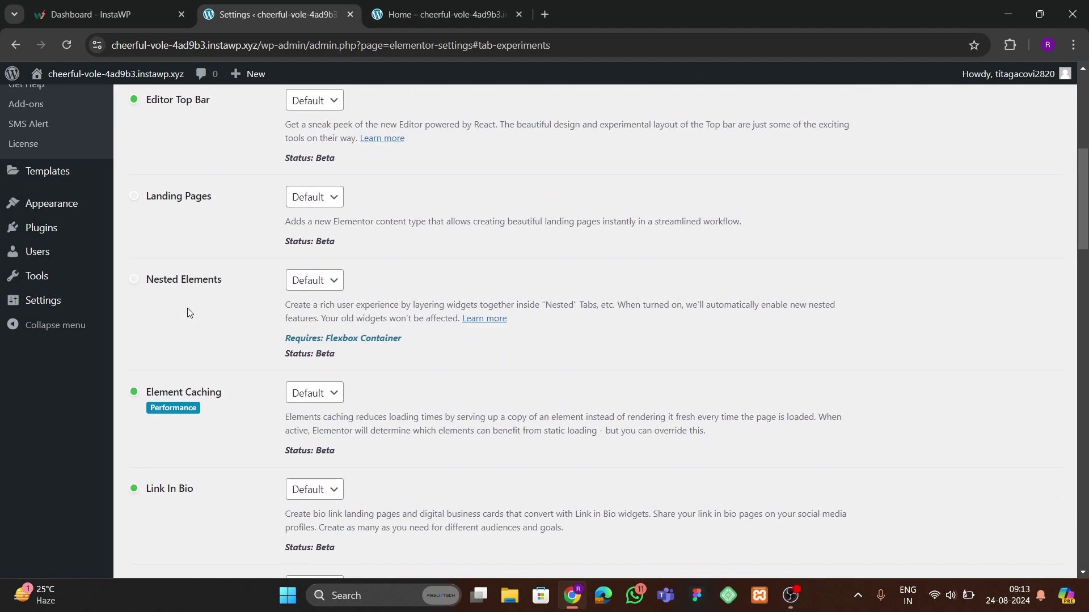
{"action": "scroll", "coordinate": [97, 328], "scroll_direction": "up", "scroll_amount": 5}
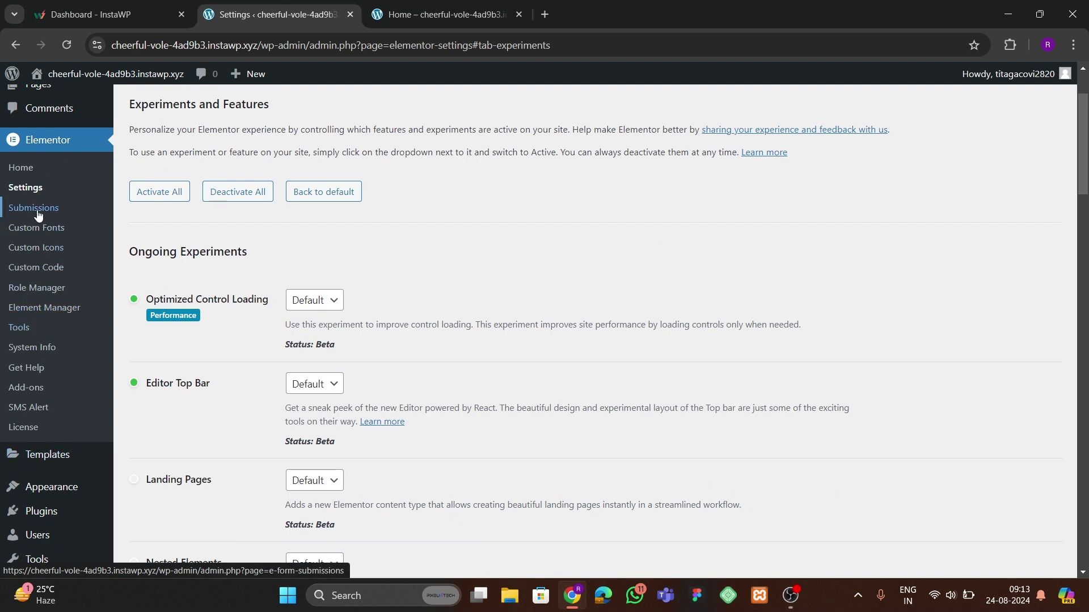
{"action": "left_click", "coordinate": [38, 211]}
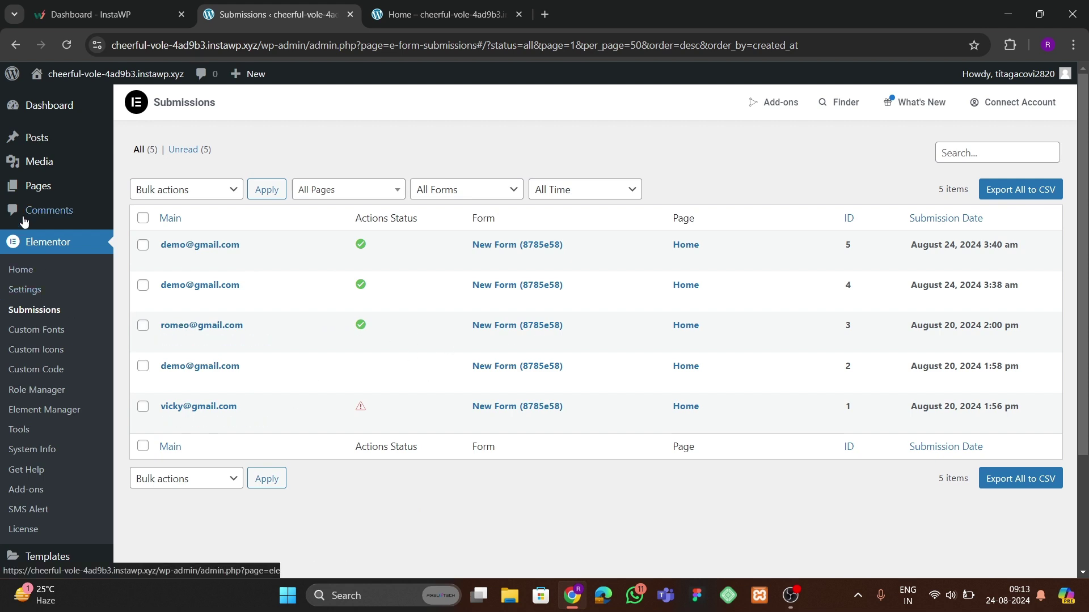
Step: Create and publish a page titled 'Form' using the Elementor Full Width template
{"action": "mouse_move", "coordinate": [39, 188]}
{"action": "left_click", "coordinate": [146, 190]}
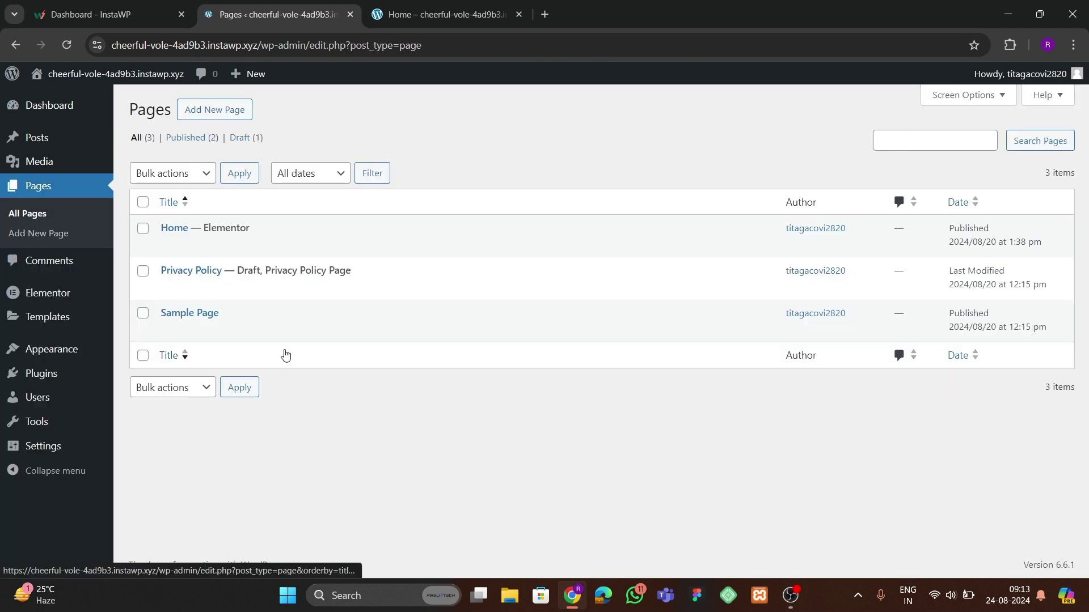
{"action": "left_click", "coordinate": [213, 111]}
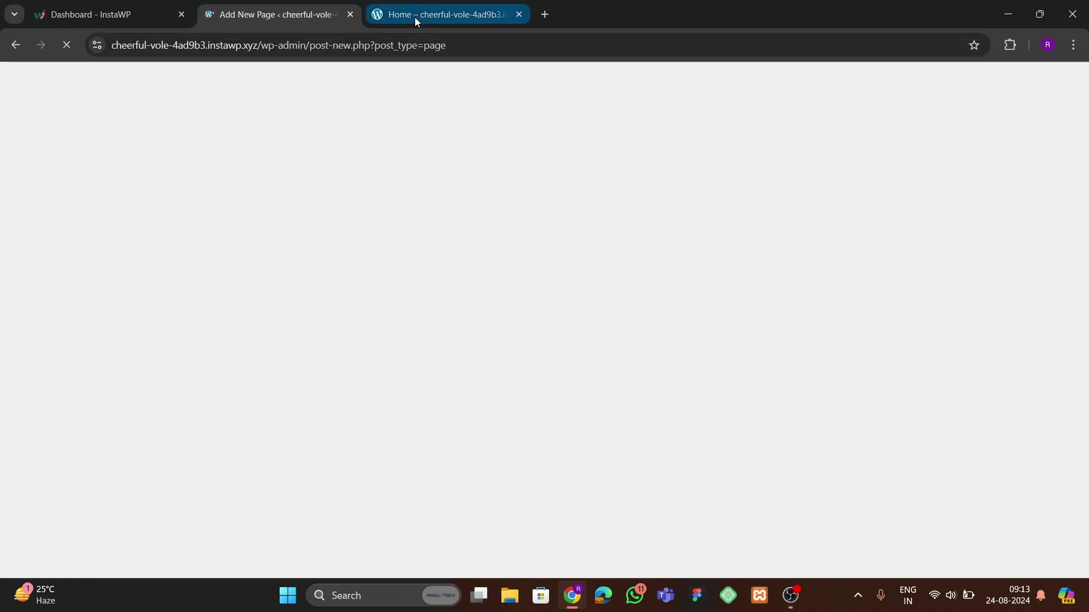
{"action": "left_click", "coordinate": [414, 17]}
{"action": "left_click", "coordinate": [269, 22]}
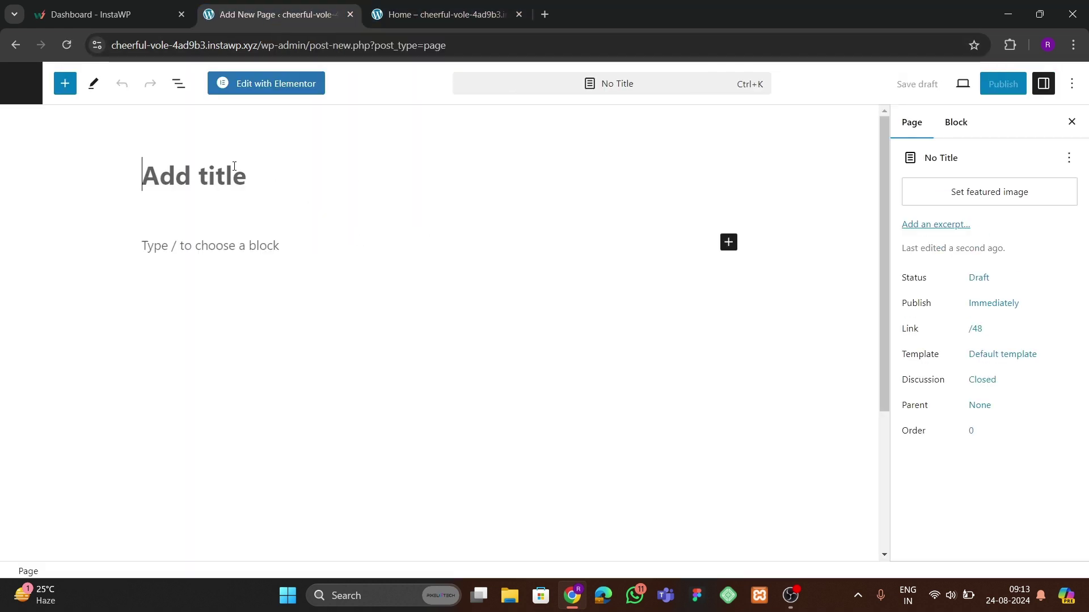
{"action": "type", "text": "Form"}
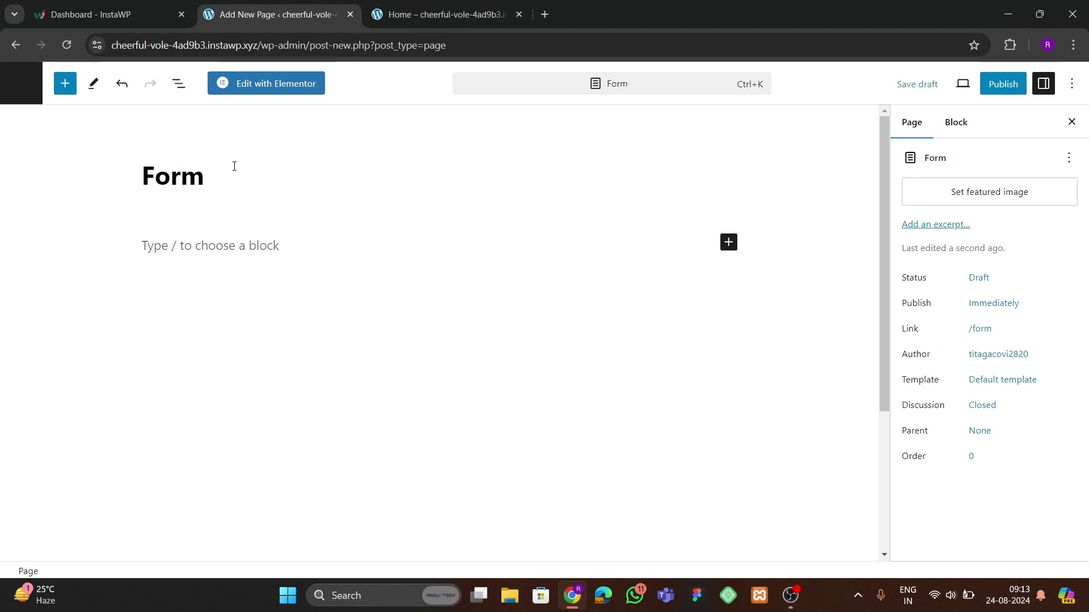
{"action": "left_click", "coordinate": [1003, 380]}
{"action": "left_click", "coordinate": [955, 492]}
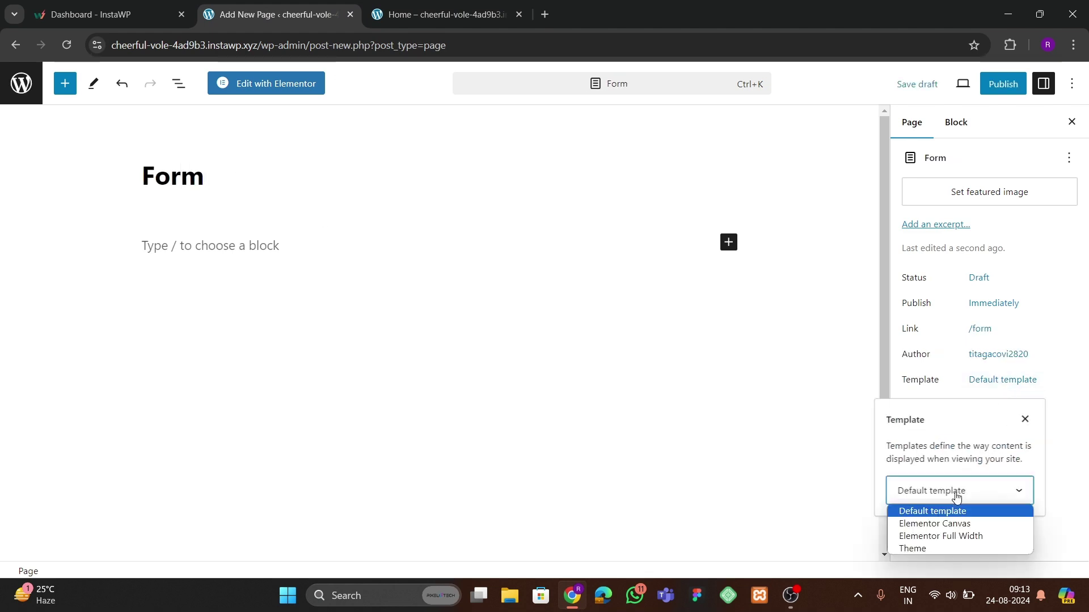
{"action": "left_click", "coordinate": [942, 536]}
{"action": "left_click", "coordinate": [1003, 84]}
{"action": "left_click", "coordinate": [955, 86]}
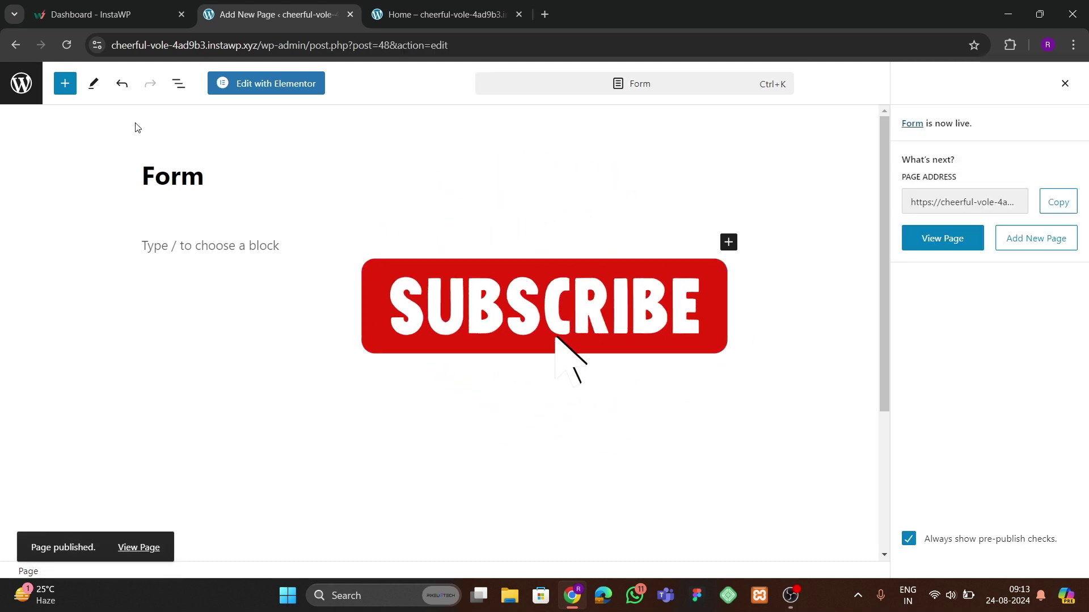
Step: View the Form page in a new tab and enter its page editor
{"action": "left_click", "coordinate": [21, 83]}
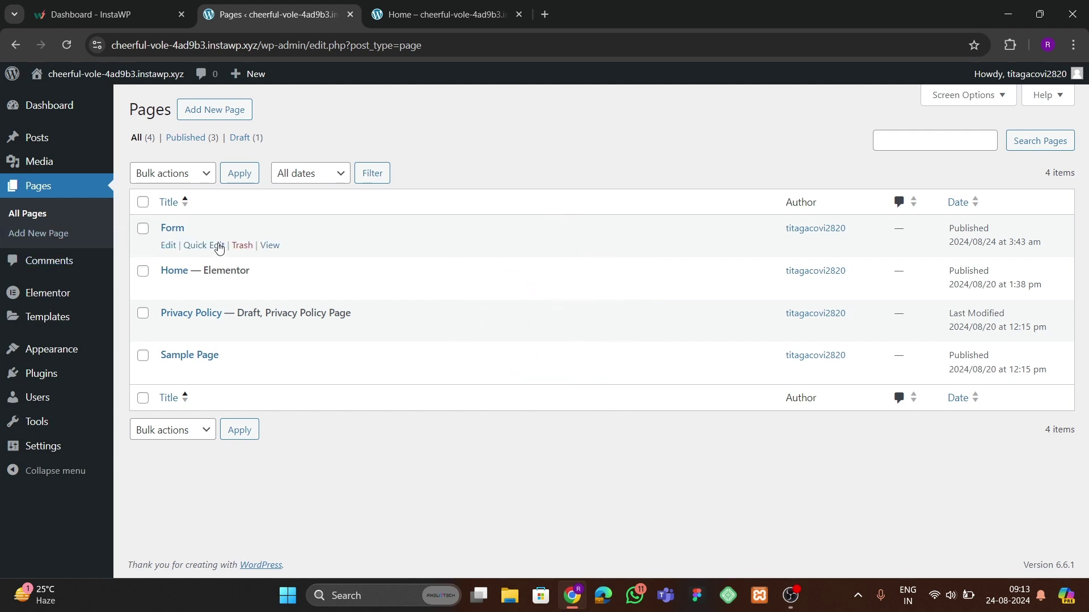
{"action": "right_click", "coordinate": [271, 245]}
{"action": "left_click", "coordinate": [295, 254]}
{"action": "left_click", "coordinate": [430, 16]}
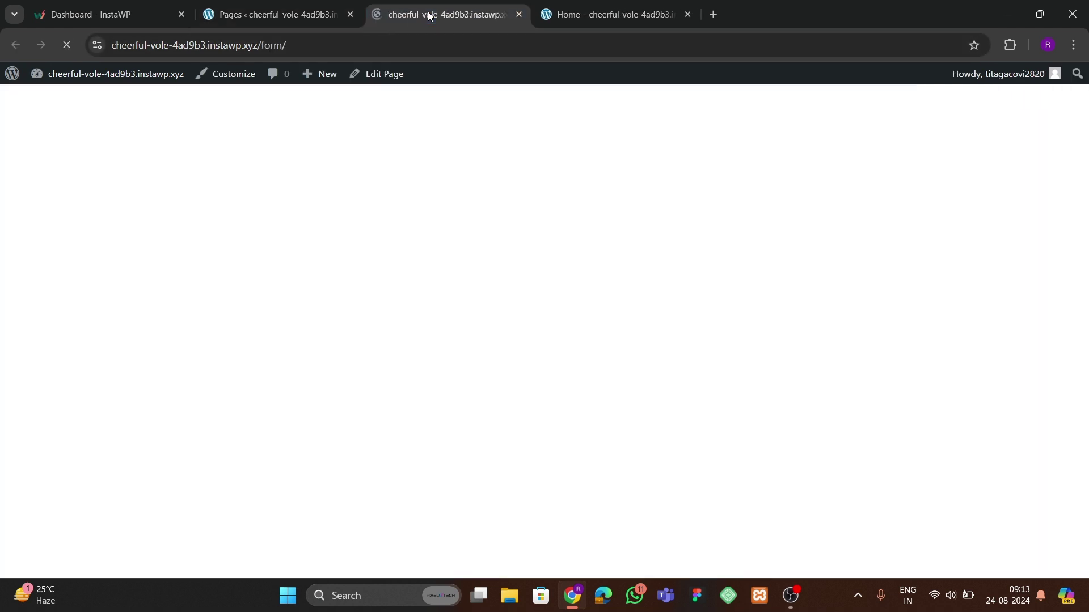
{"action": "left_click", "coordinate": [388, 74]}
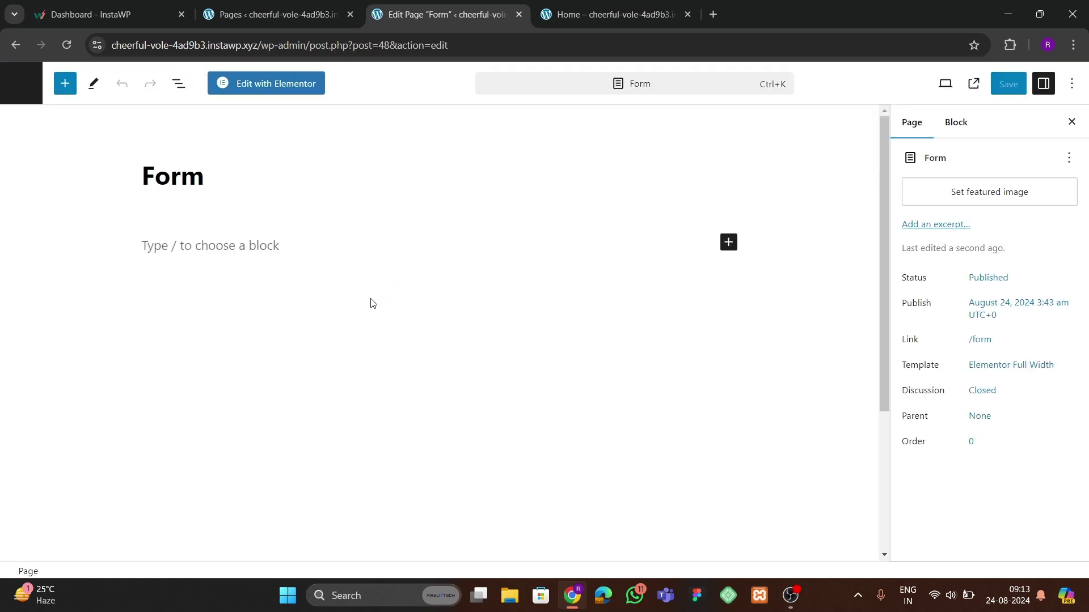
Step: Edit the Form page in Elementor and set its Page Layout to Elementor Canvas
{"action": "left_click", "coordinate": [276, 85]}
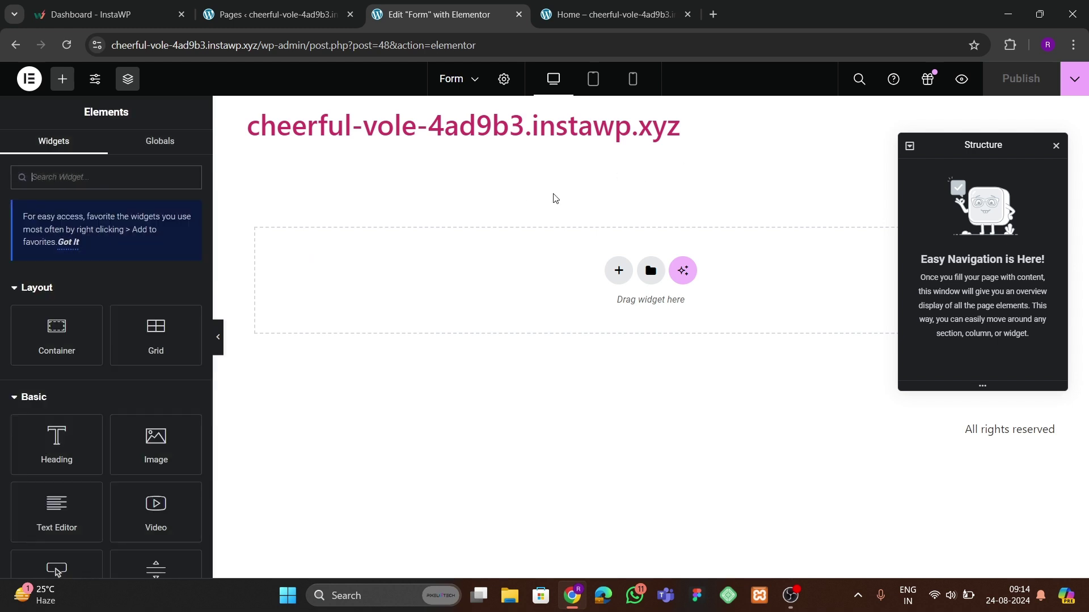
{"action": "left_click", "coordinate": [504, 81]}
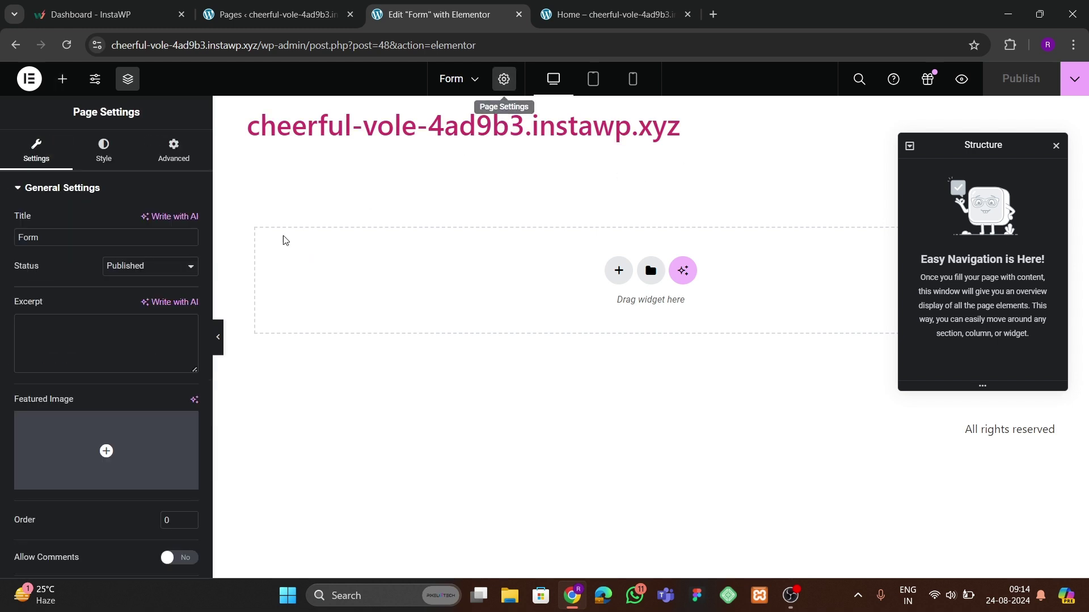
{"action": "scroll", "coordinate": [61, 363], "scroll_direction": "down", "scroll_amount": 2}
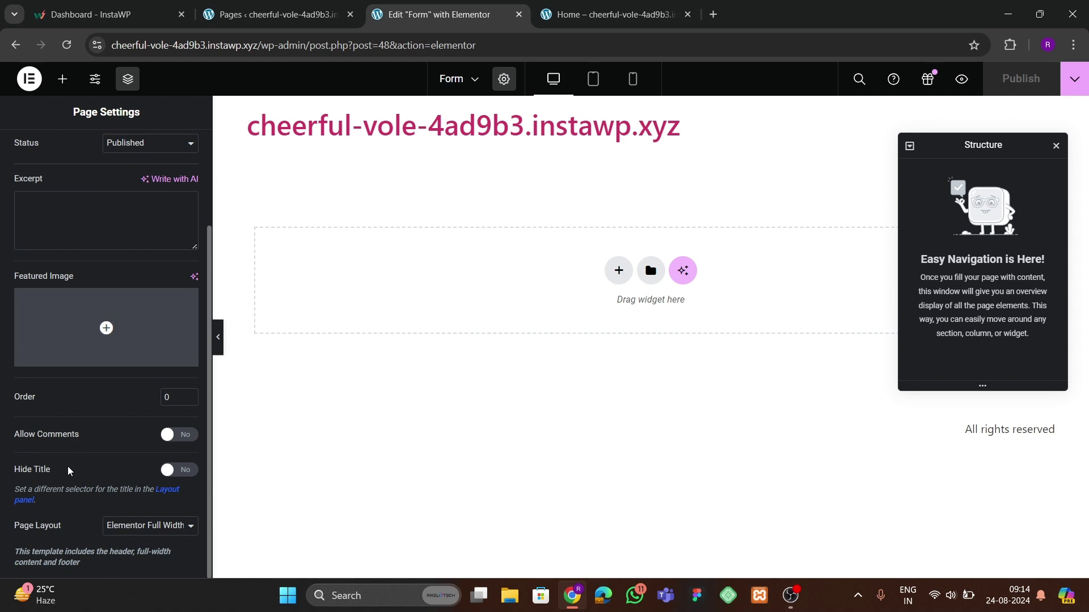
{"action": "left_click", "coordinate": [129, 534]}
{"action": "left_click", "coordinate": [135, 489]}
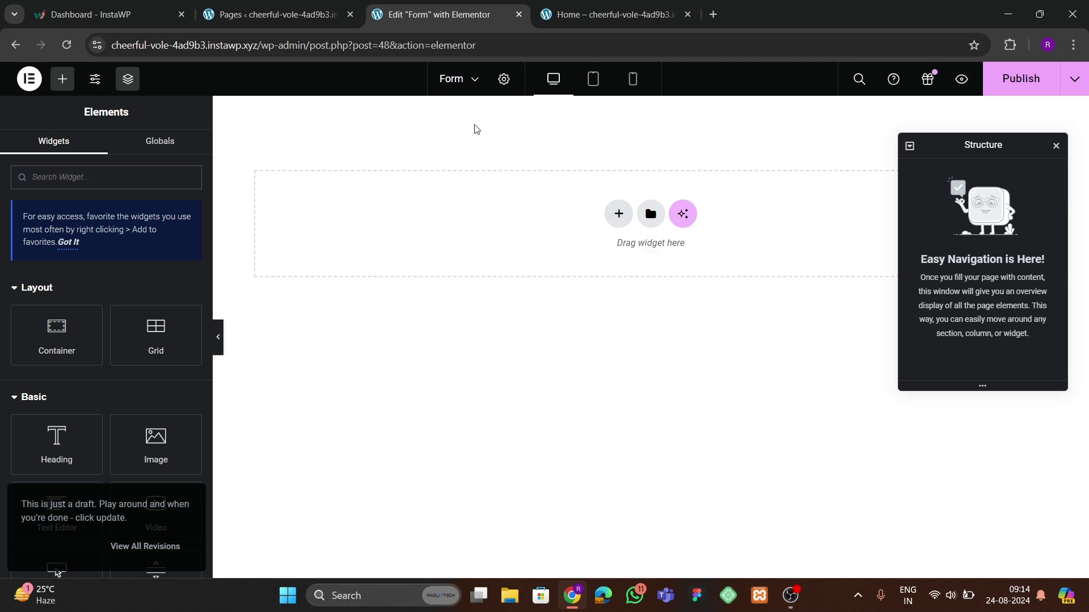
Step: Give the page body a classic black background (#020101)
{"action": "left_click", "coordinate": [504, 79]}
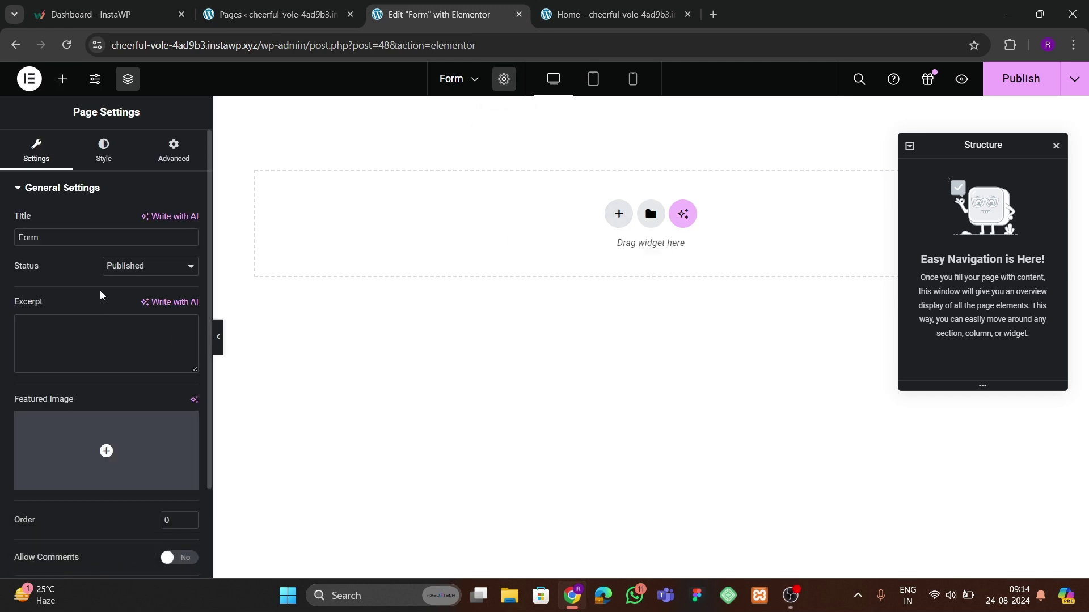
{"action": "left_click", "coordinate": [103, 152]}
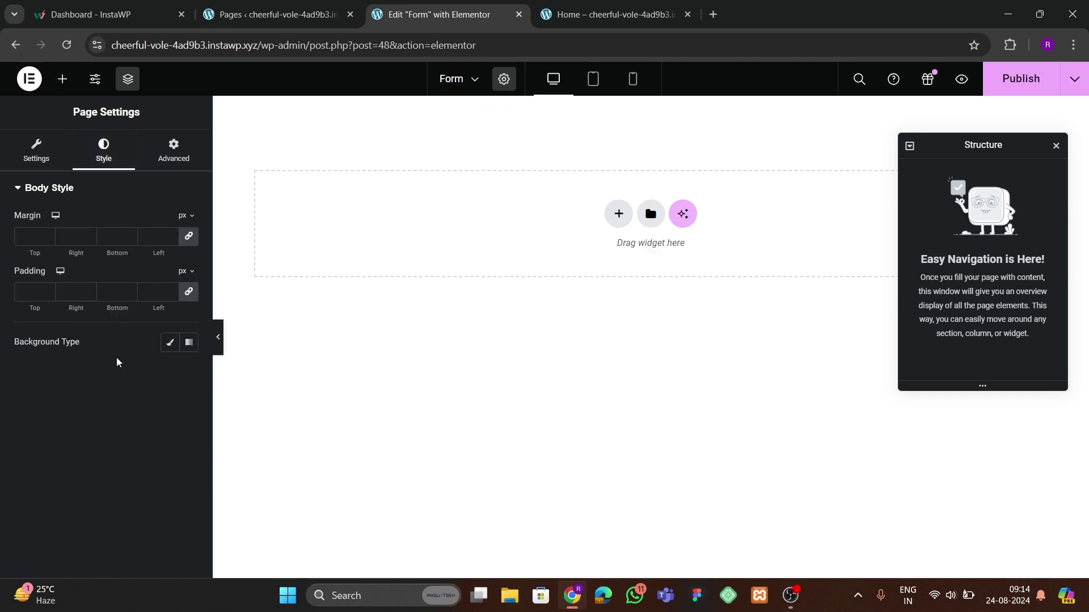
{"action": "left_click", "coordinate": [170, 343]}
{"action": "left_click", "coordinate": [190, 372]}
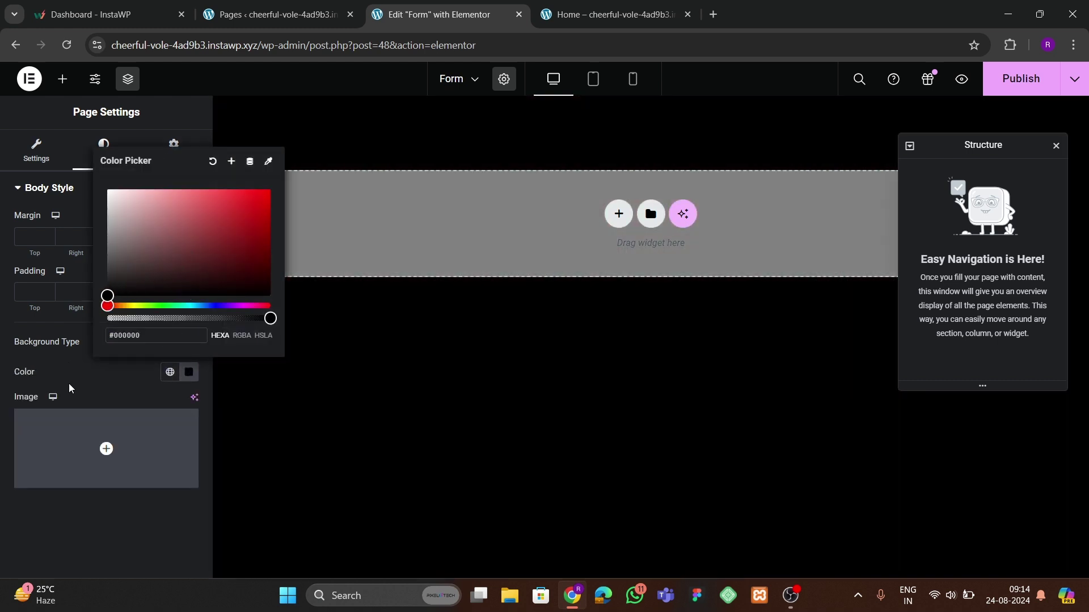
{"action": "left_click", "coordinate": [69, 383]}
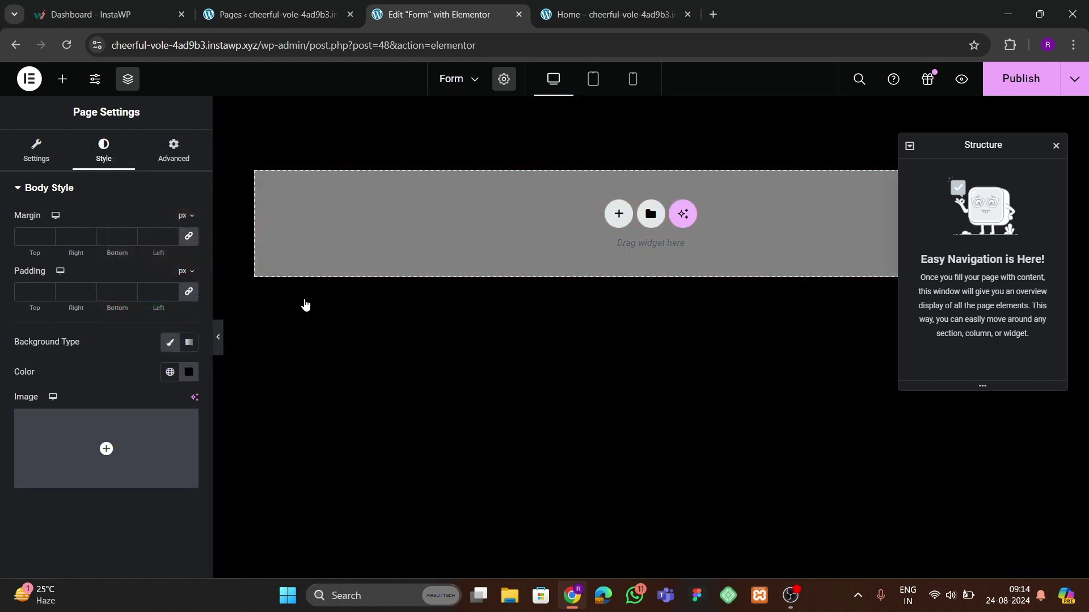
{"action": "left_click", "coordinate": [600, 16]}
{"action": "left_click", "coordinate": [442, 16]}
Step: Add a single-column Flexbox container with unlinked padding of 100 top and bottom
{"action": "left_click", "coordinate": [628, 213]}
{"action": "left_click", "coordinate": [610, 257]}
{"action": "left_click", "coordinate": [452, 246]}
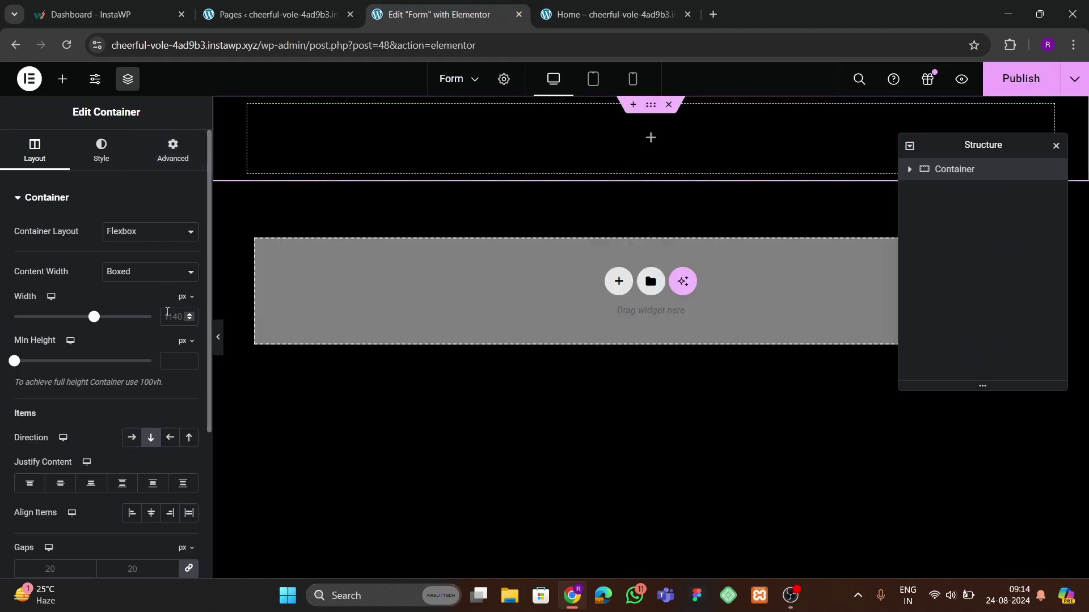
{"action": "left_click", "coordinate": [173, 152]}
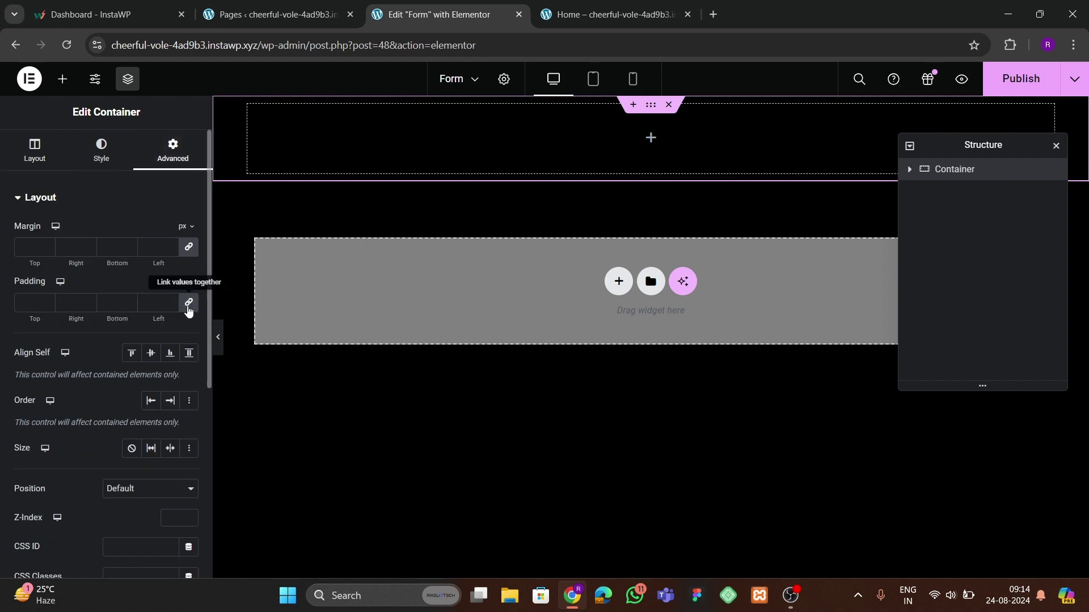
{"action": "left_click", "coordinate": [189, 303]}
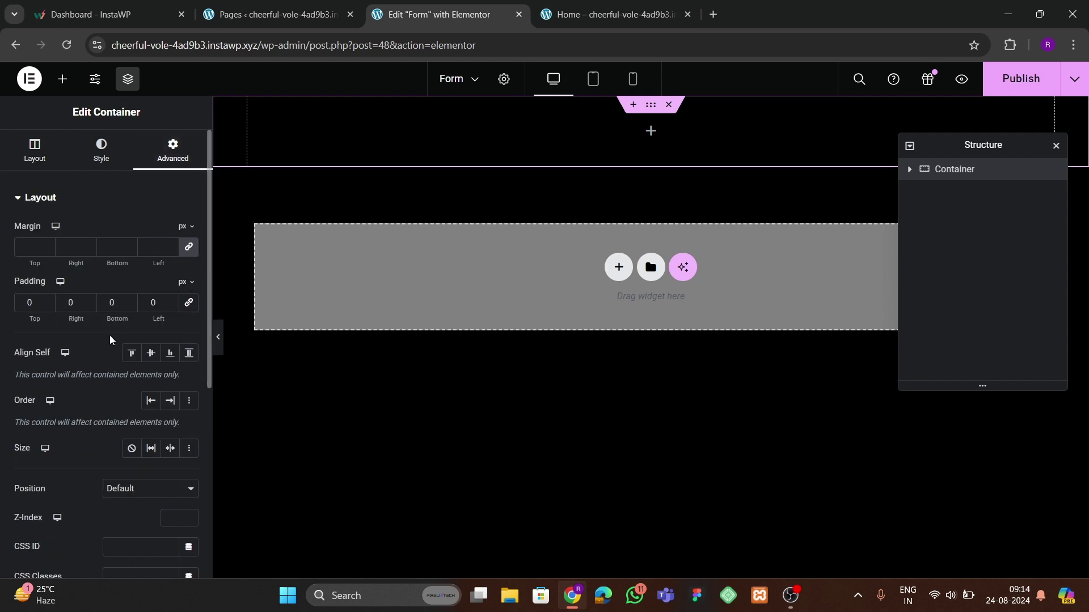
{"action": "left_click", "coordinate": [24, 304]}
{"action": "type", "text": "10"}
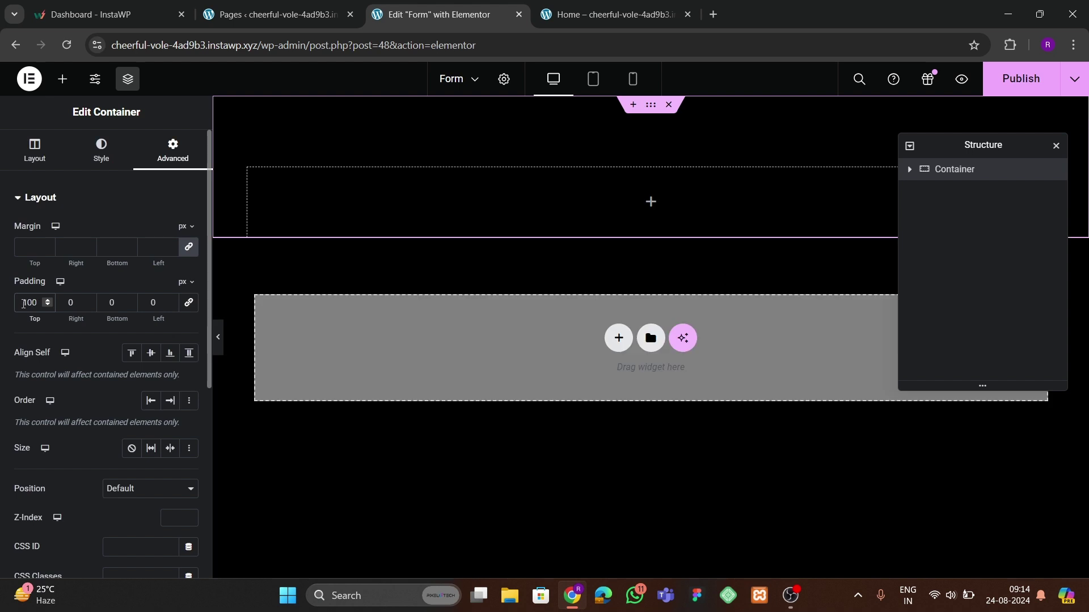
{"action": "type", "text": "00"}
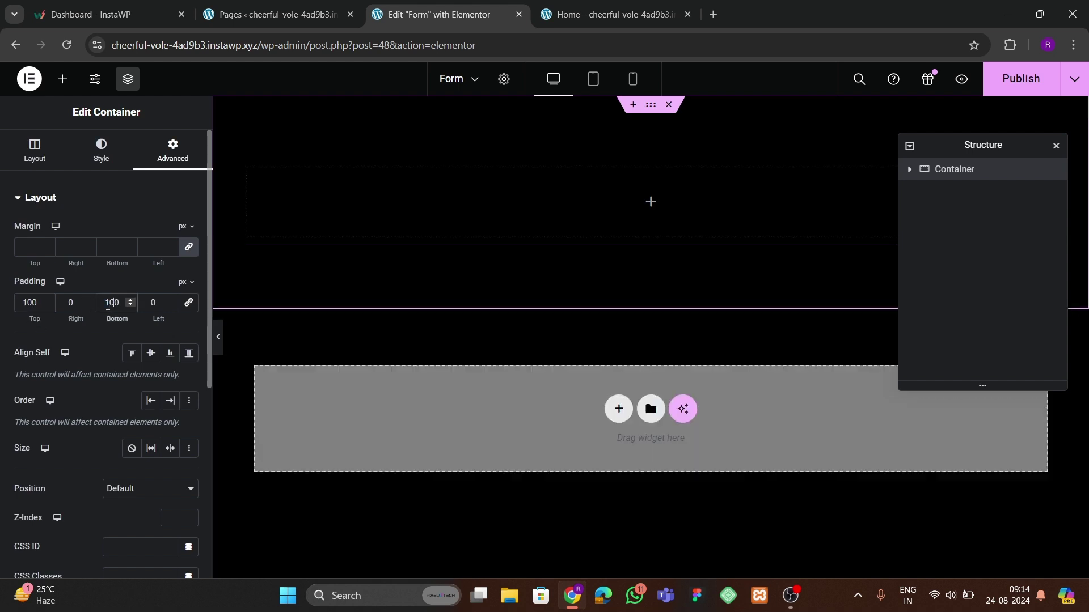
{"action": "key", "text": "BackSpace"}
Step: Drop a Heading into the container and title it 'OTP VERIFICATION FOR ELEMENTOR FORMS'
{"action": "left_click", "coordinate": [63, 79]}
{"action": "scroll", "coordinate": [102, 312], "scroll_direction": "down", "scroll_amount": 3}
{"action": "left_click_drag", "start_coordinate": [63, 318], "coordinate": [510, 205]}
{"action": "left_click_drag", "start_coordinate": [126, 249], "coordinate": [14, 254]}
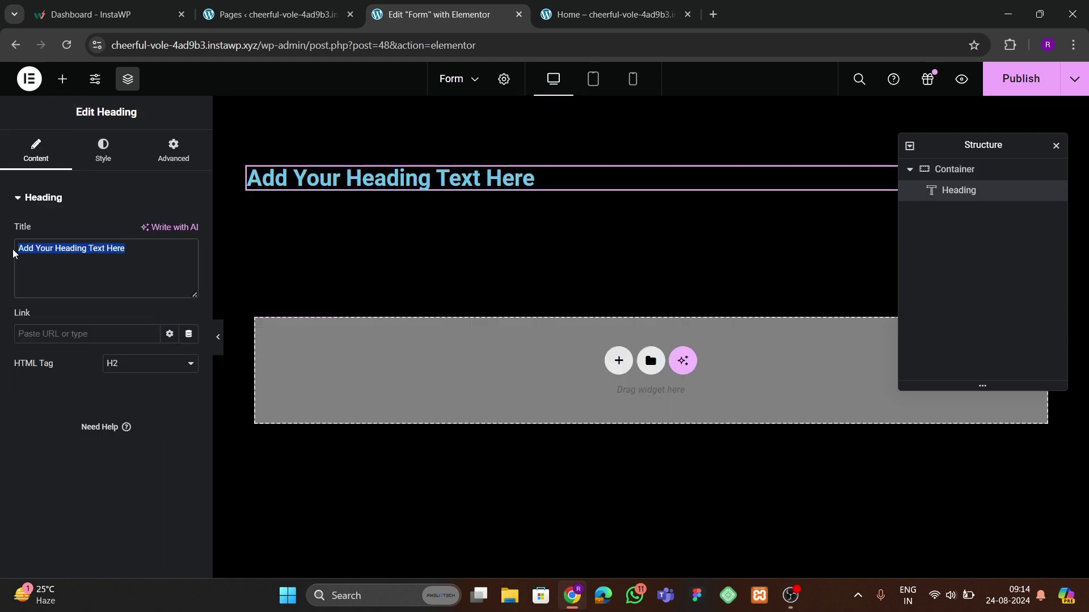
{"action": "key", "text": "BackSpace"}
{"action": "type", "text": "OTP VERFIFY"}
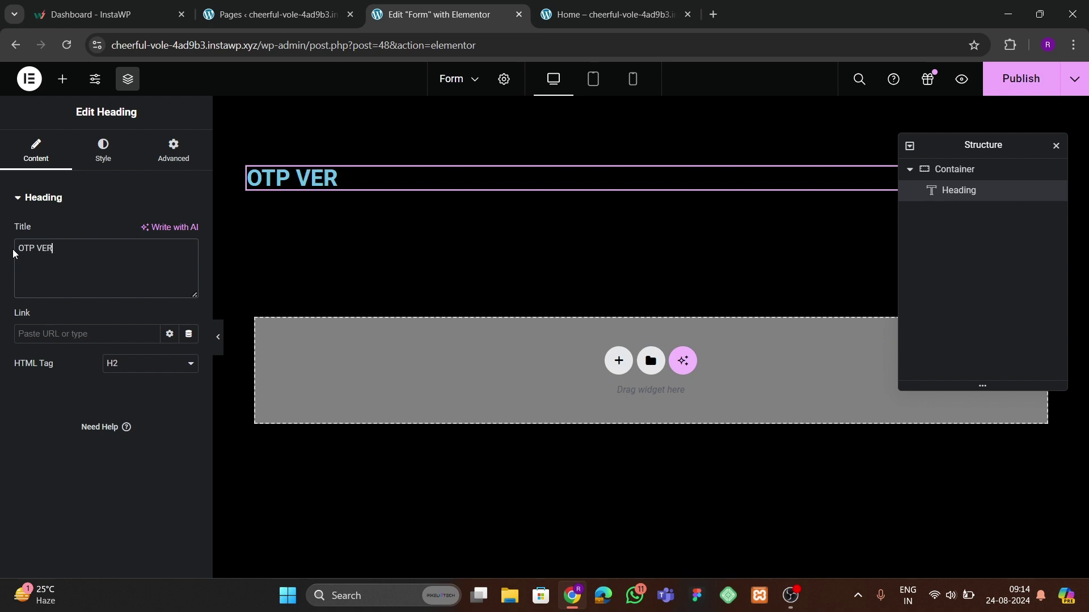
{"action": "key", "text": "BackSpace"}
{"action": "key", "text": "BackSpace"}
{"action": "key", "text": "BackSpace"}
{"action": "key", "text": "BackSpace"}
{"action": "type", "text": "IFICATION"}
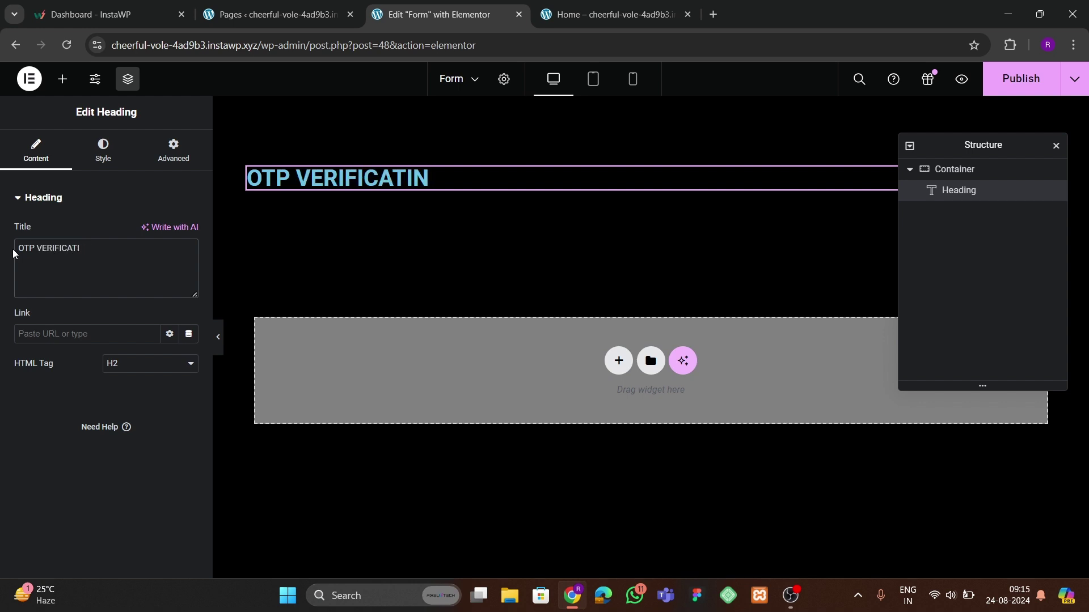
{"action": "key", "text": "BackSpace"}
{"action": "type", "text": "ON USING"}
{"action": "key", "text": "BackSpace"}
{"action": "key", "text": "BackSpace"}
{"action": "key", "text": "BackSpace"}
{"action": "key", "text": "BackSpace"}
{"action": "key", "text": "BackSpace"}
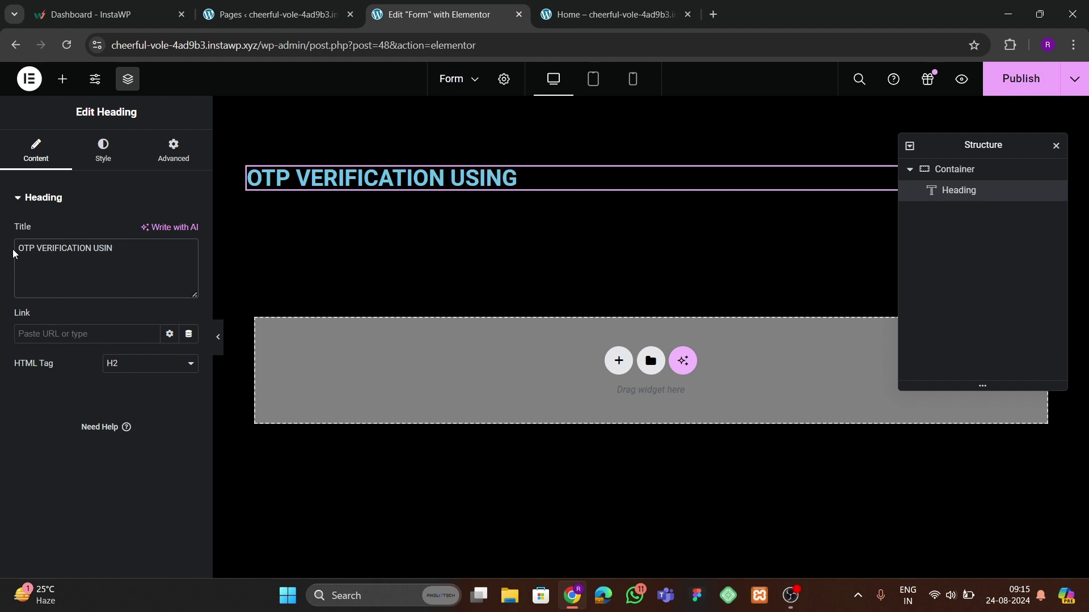
{"action": "type", "text": "FOR ELEM"}
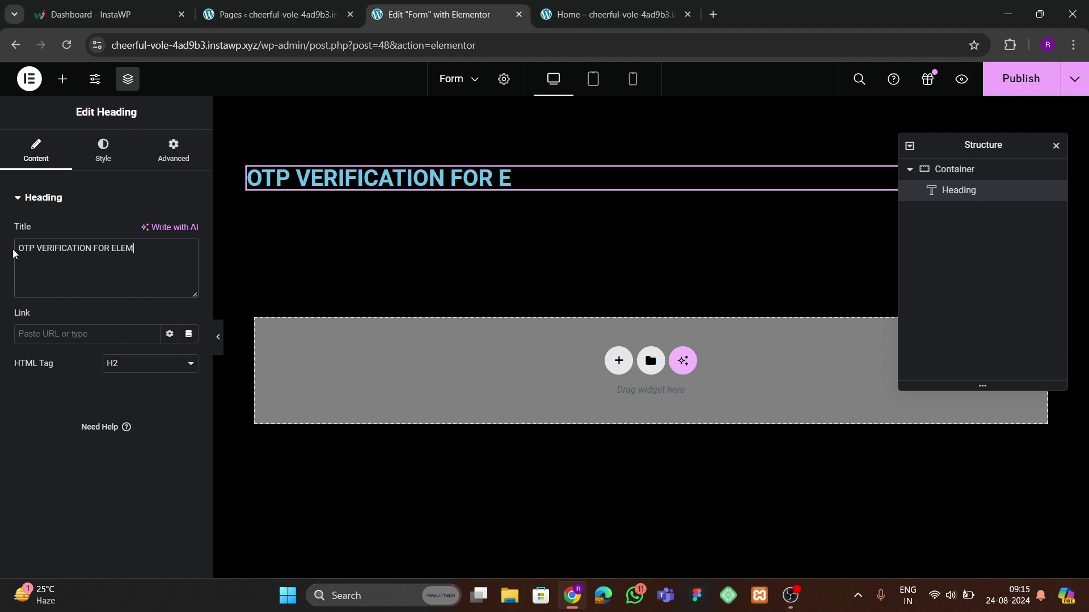
{"action": "type", "text": "ENTOR FORMS"}
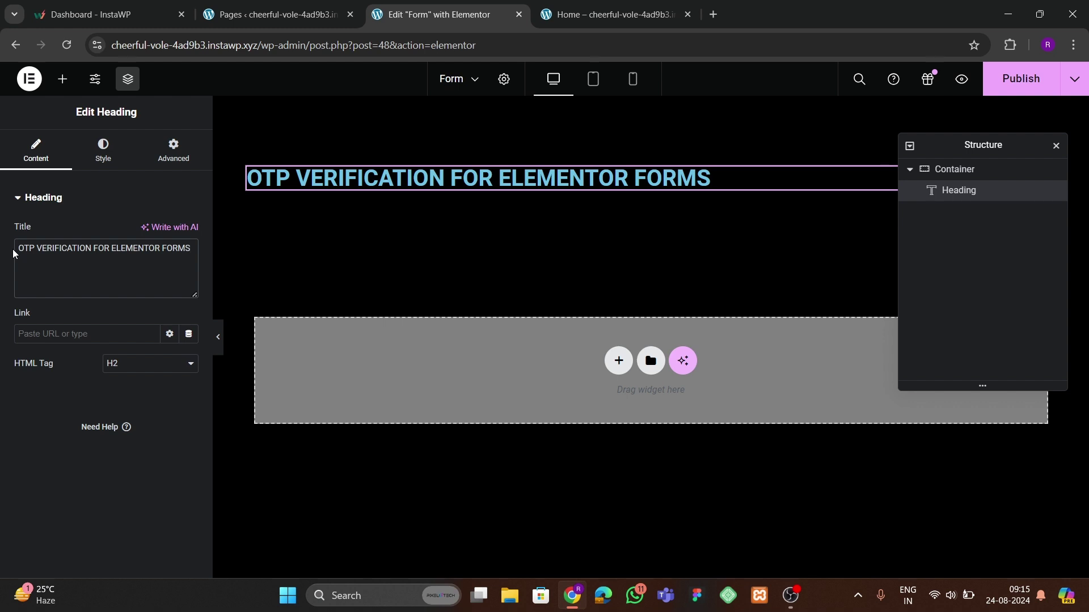
Step: Center the container's items both vertically and horizontally
{"action": "left_click", "coordinate": [964, 170]}
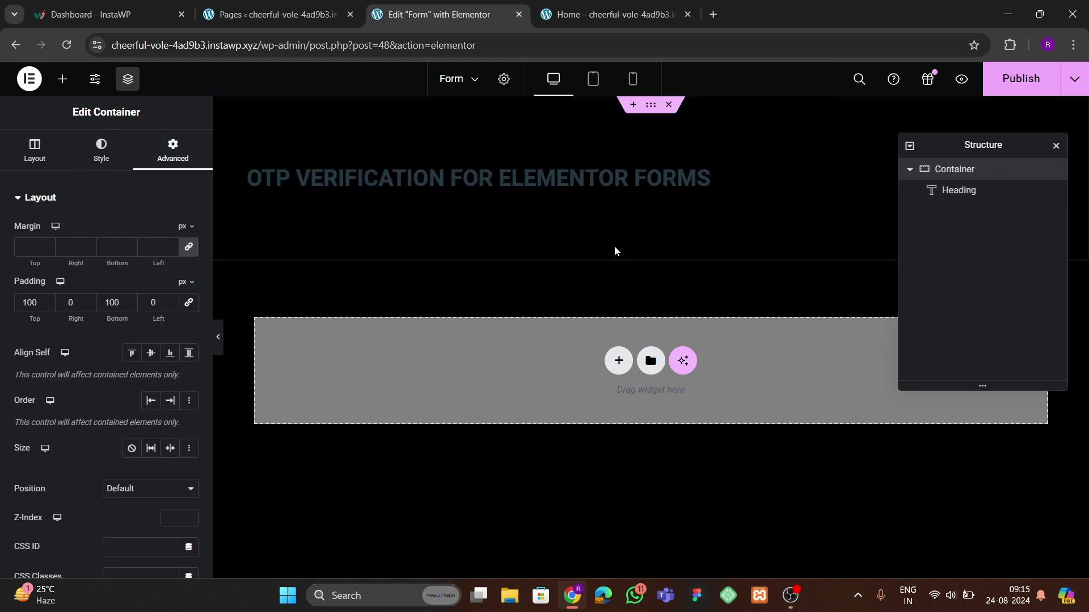
{"action": "left_click", "coordinate": [18, 154]}
{"action": "scroll", "coordinate": [70, 388], "scroll_direction": "down", "scroll_amount": 2}
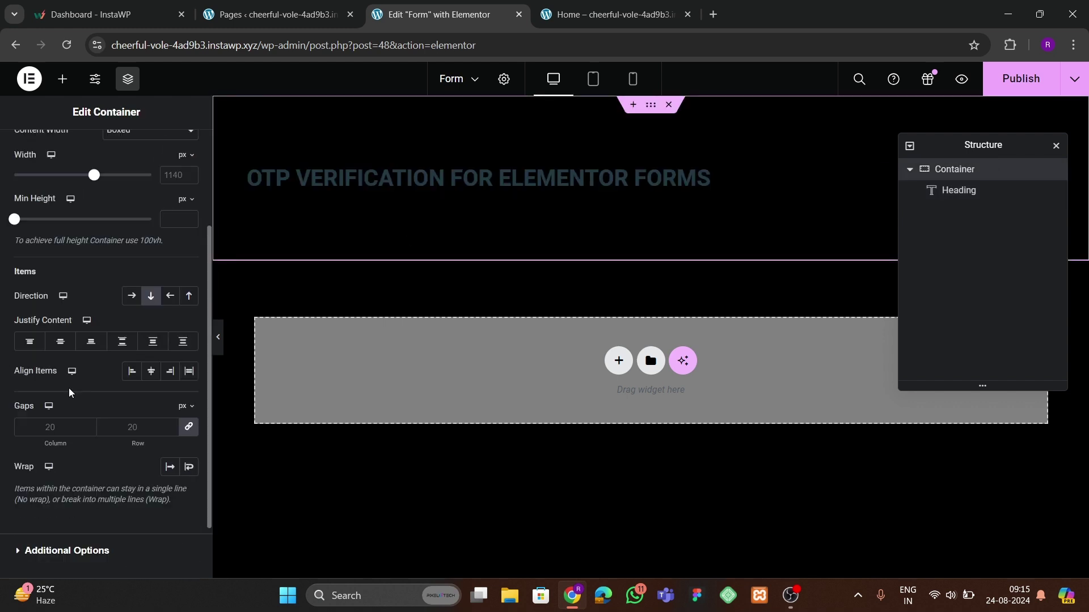
{"action": "left_click", "coordinate": [61, 341]}
{"action": "left_click", "coordinate": [154, 382]}
Step: Style the heading text white (#FFFFFF) in Oswald at about 40 px
{"action": "left_click", "coordinate": [536, 180]}
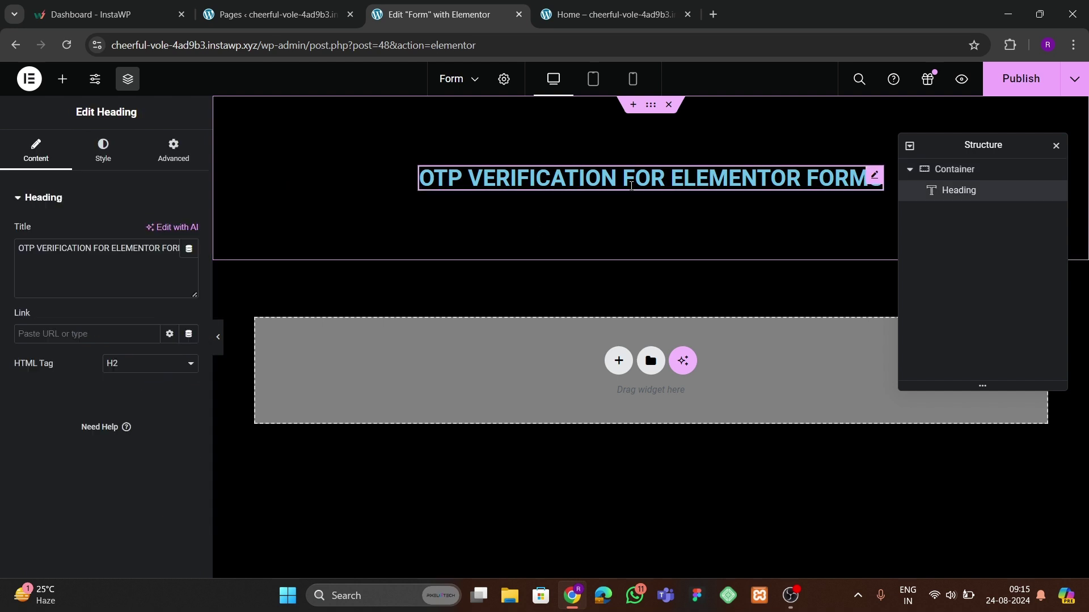
{"action": "left_click", "coordinate": [103, 151]}
{"action": "left_click", "coordinate": [189, 262]}
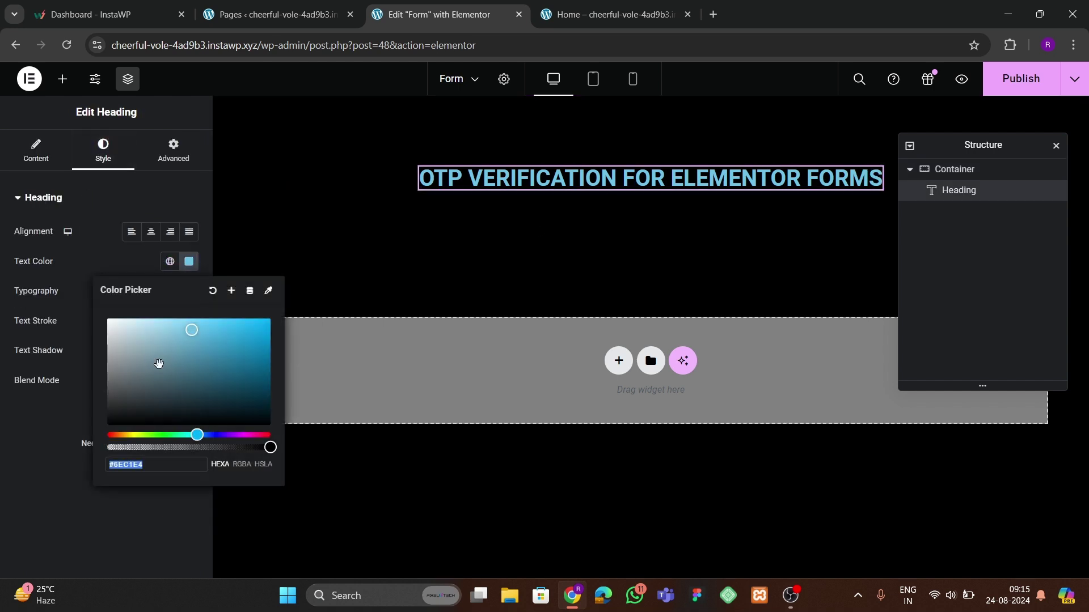
{"action": "type", "text": "#FFFFFF"}
{"action": "left_click", "coordinate": [188, 291]}
{"action": "left_click", "coordinate": [154, 357]}
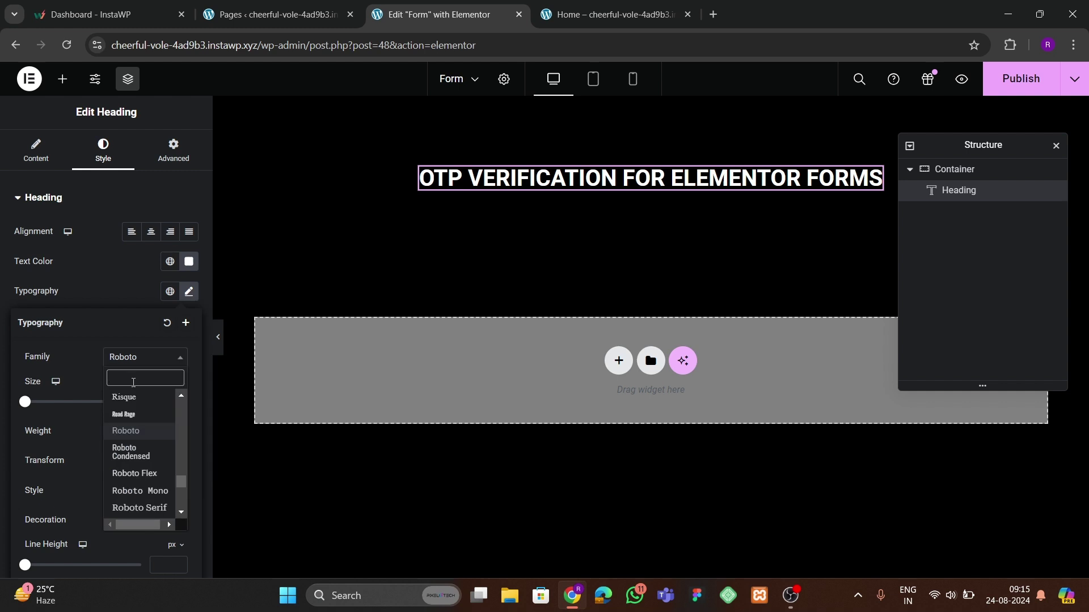
{"action": "type", "text": "OSWL"}
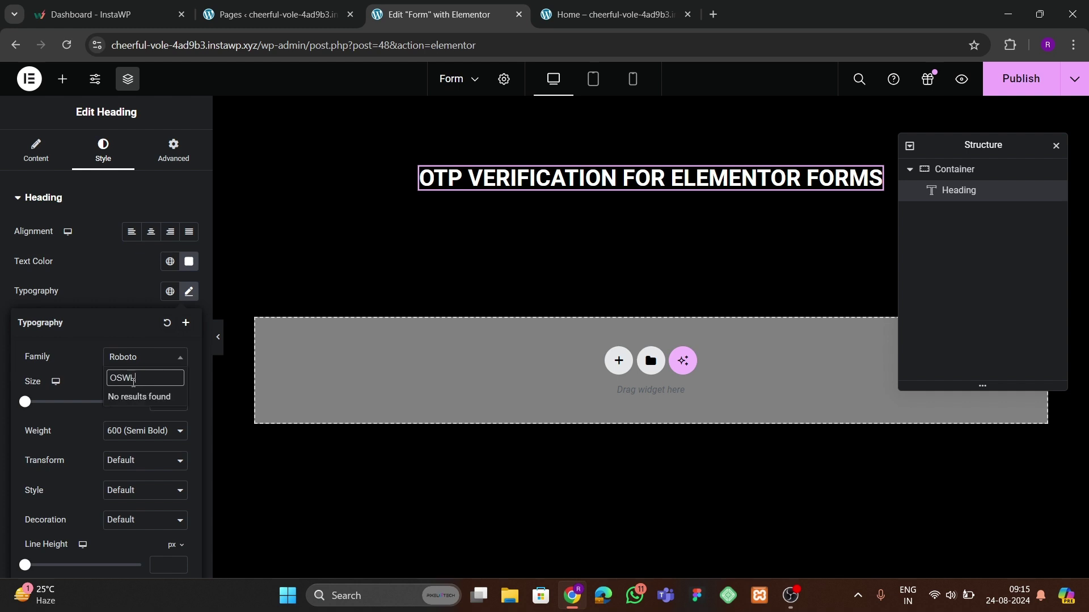
{"action": "key", "text": "BackSpace"}
{"action": "key", "text": "Return"}
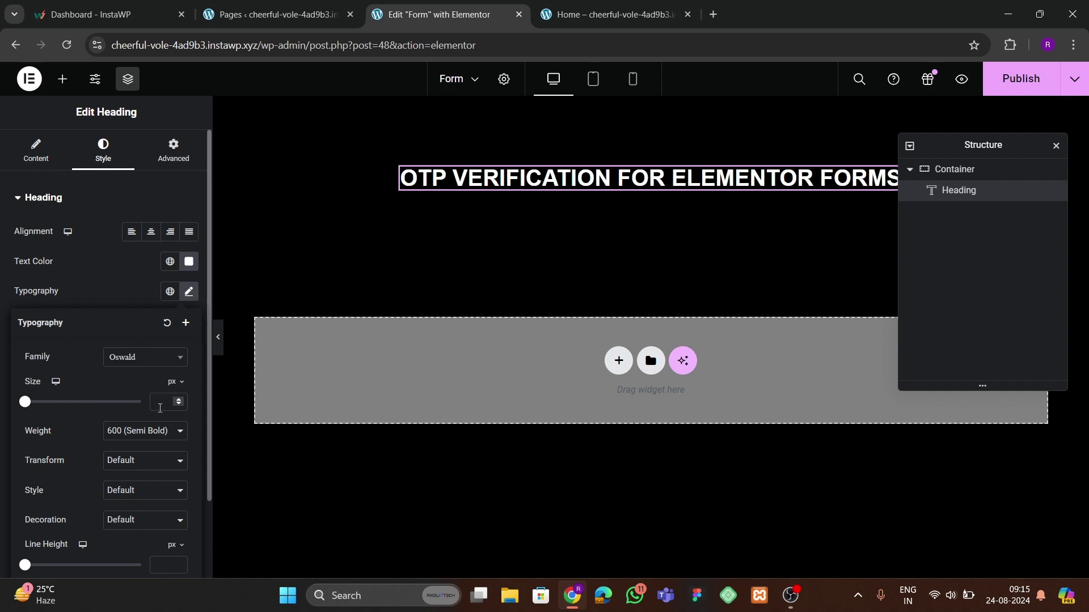
{"action": "left_click", "coordinate": [178, 399]}
{"action": "left_click_drag", "start_coordinate": [177, 402], "coordinate": [177, 404]}
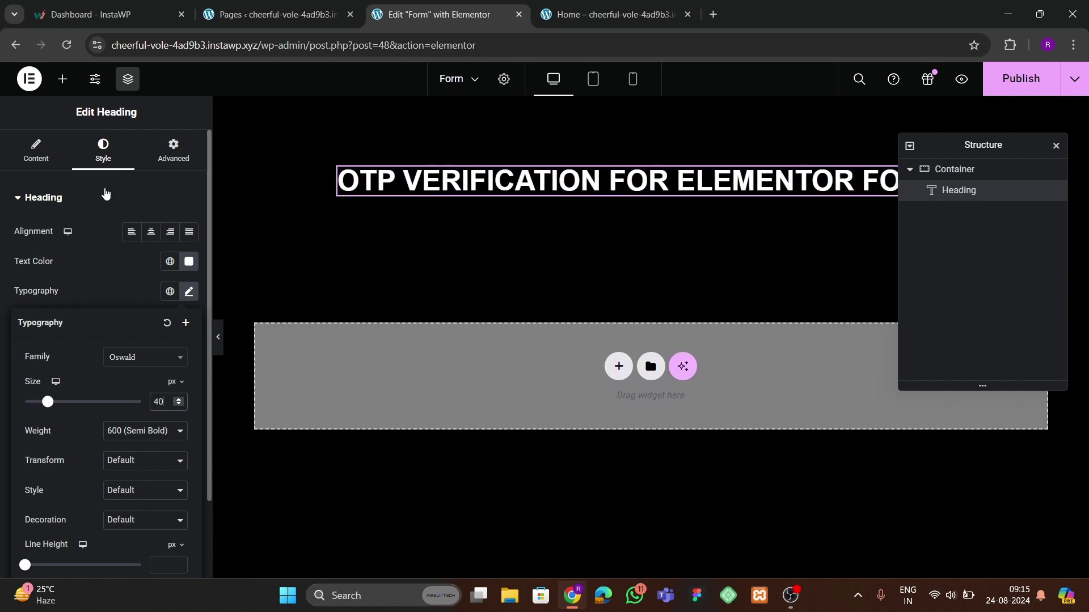
{"action": "left_click", "coordinate": [62, 79]}
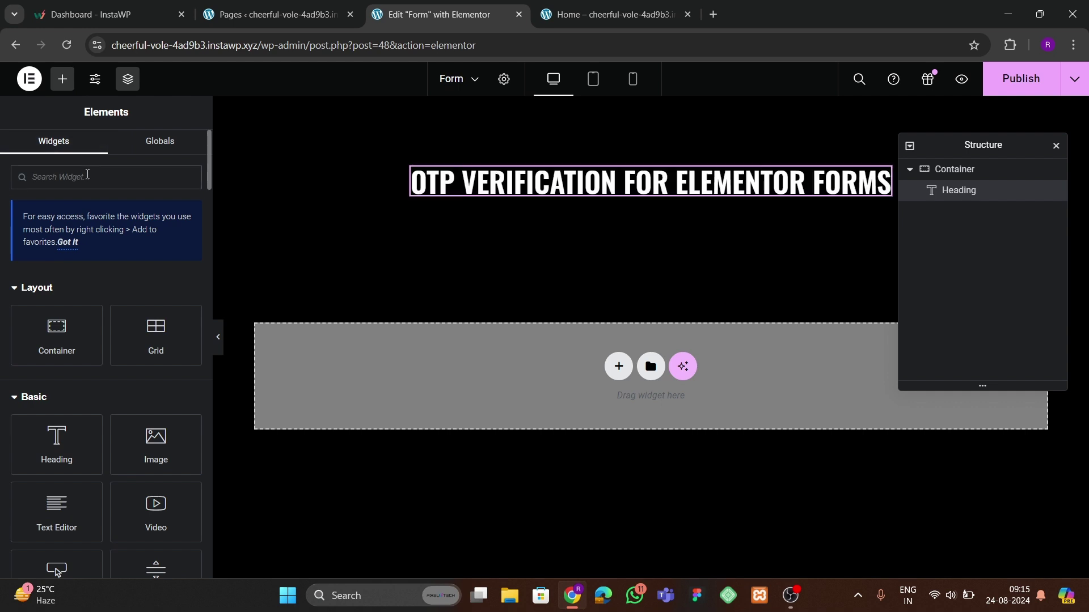
Step: Place a Form widget below the heading with Medium input size and labels hidden
{"action": "type", "text": "FORM"}
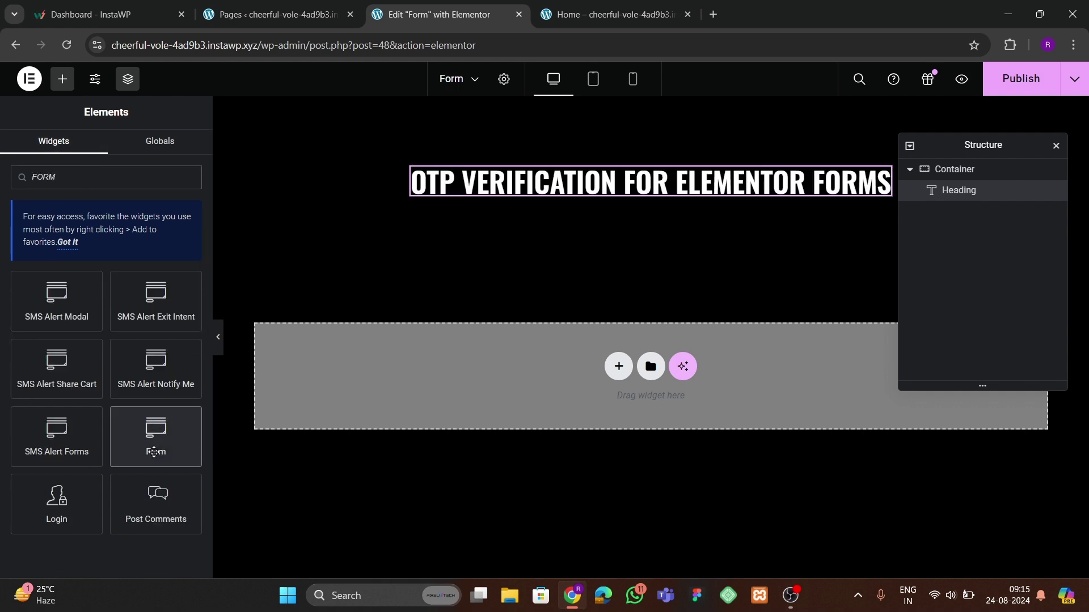
{"action": "left_click_drag", "start_coordinate": [156, 437], "coordinate": [553, 227]}
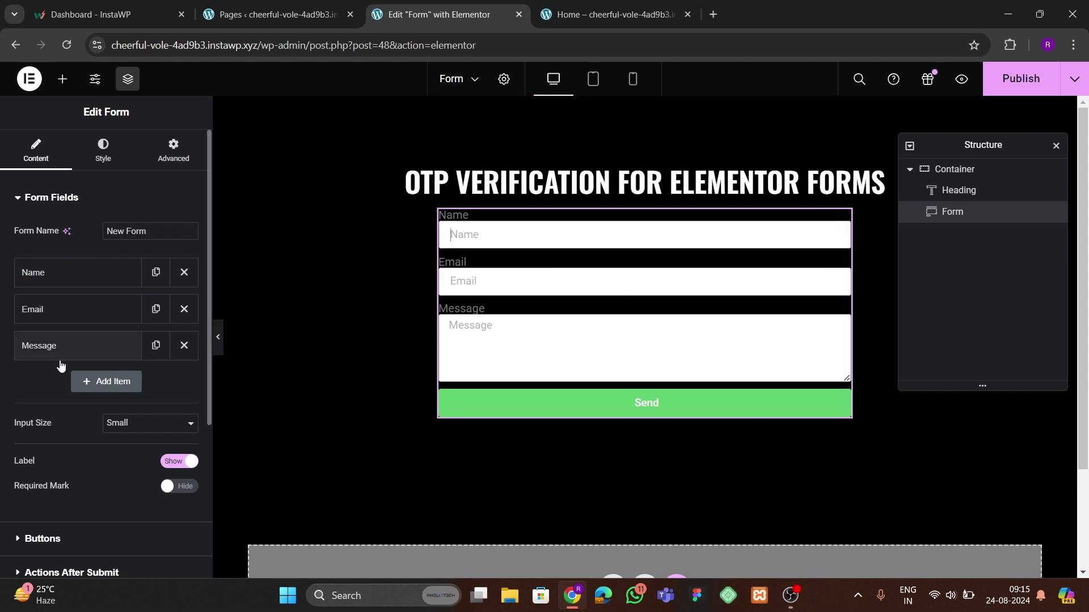
{"action": "left_click", "coordinate": [125, 425]}
{"action": "left_click", "coordinate": [125, 458]}
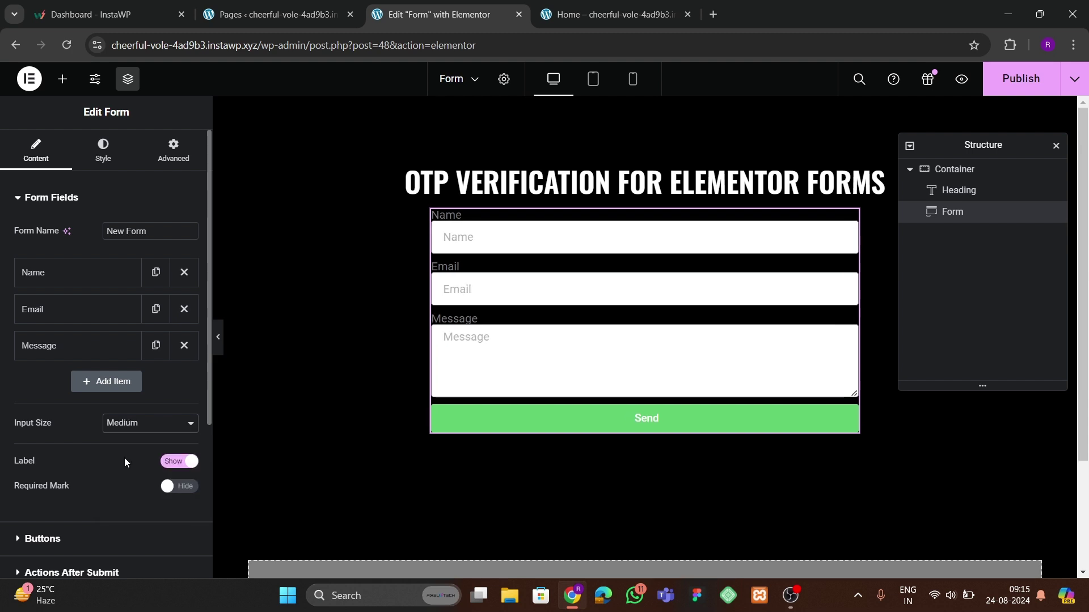
{"action": "scroll", "coordinate": [76, 414], "scroll_direction": "down", "scroll_amount": 3}
{"action": "left_click", "coordinate": [170, 320]}
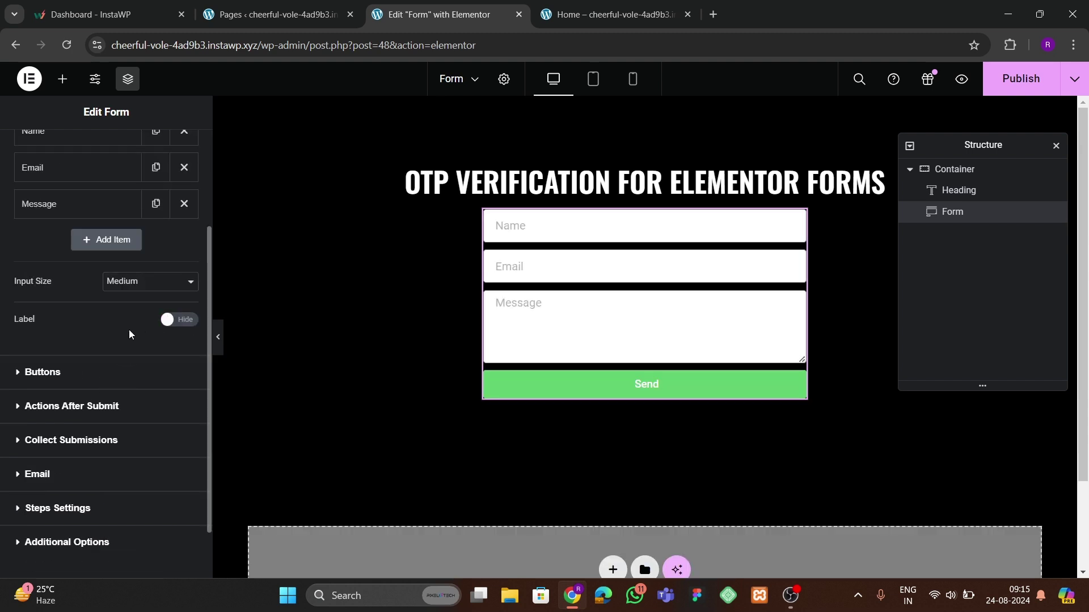
{"action": "scroll", "coordinate": [114, 324], "scroll_direction": "up", "scroll_amount": 3}
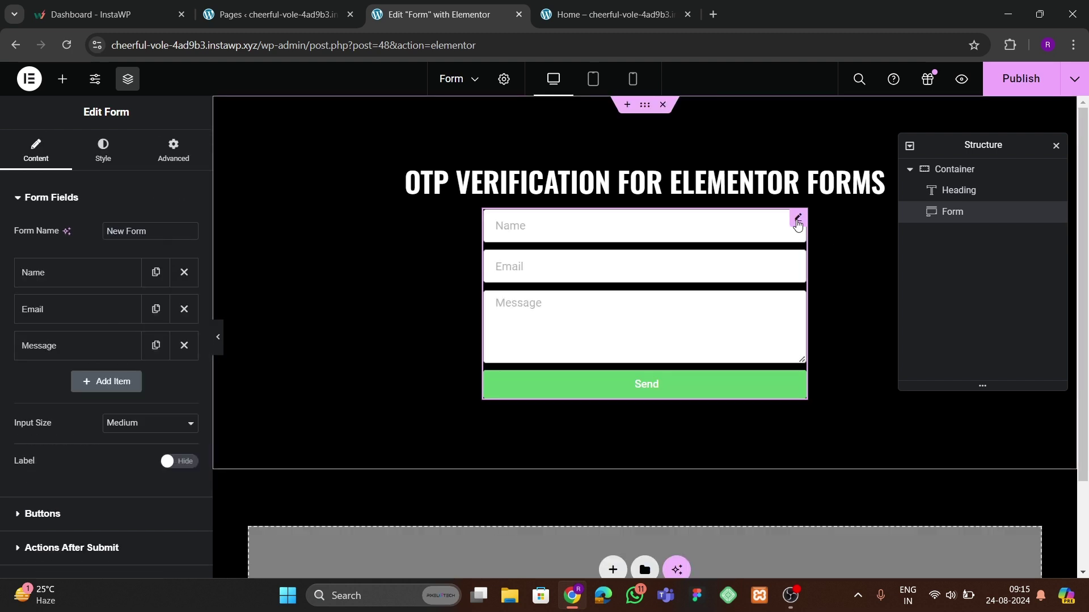
Step: Set the form's width to Custom with a custom width of 70%
{"action": "left_click", "coordinate": [173, 150]}
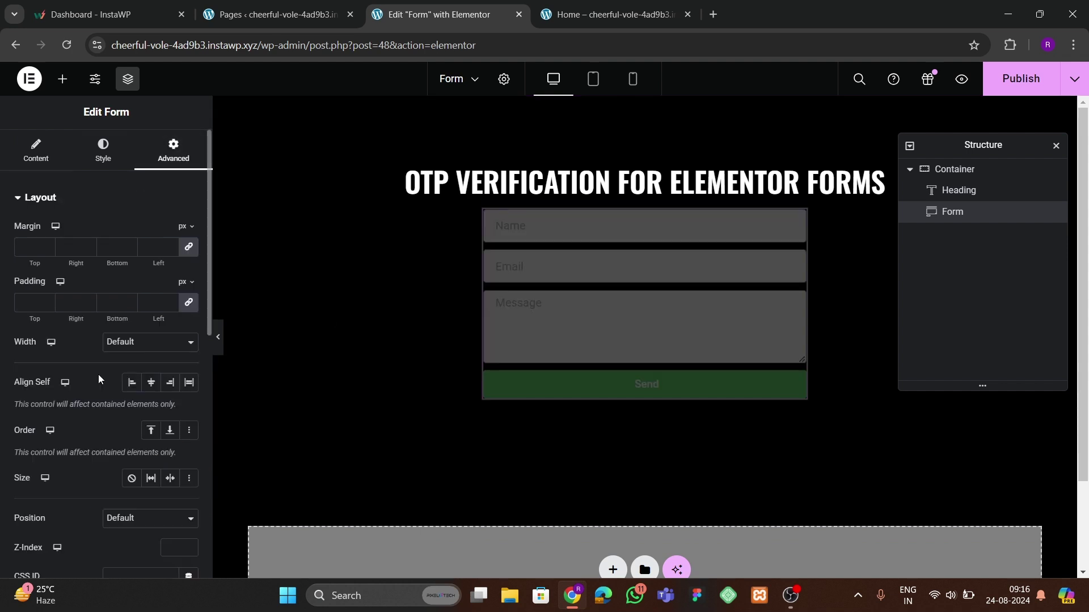
{"action": "left_click", "coordinate": [142, 347]}
{"action": "left_click", "coordinate": [136, 366]}
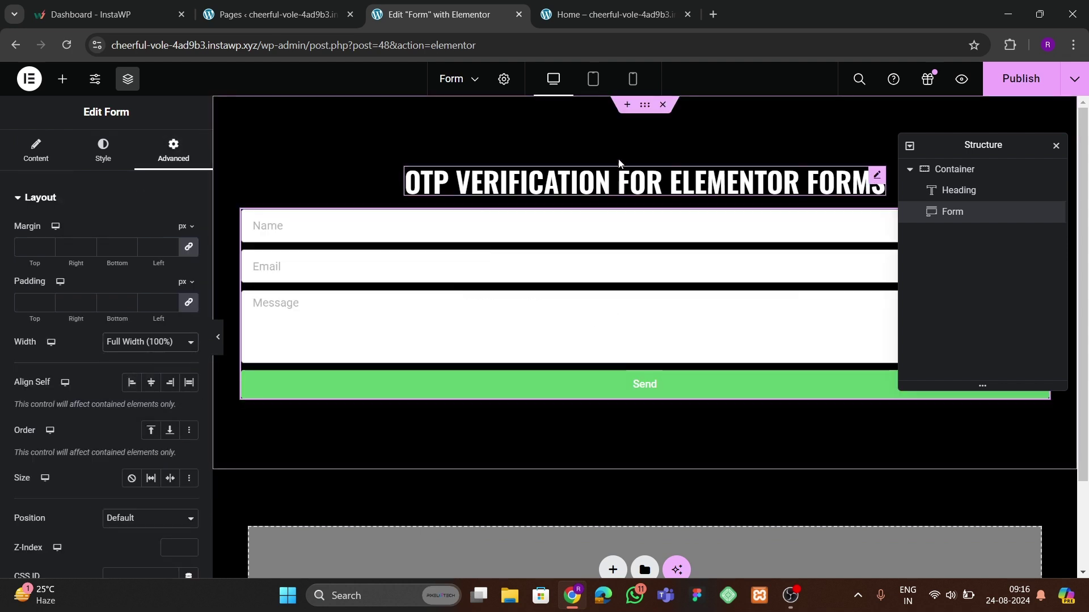
{"action": "left_click", "coordinate": [312, 182]}
{"action": "left_click", "coordinate": [326, 227]}
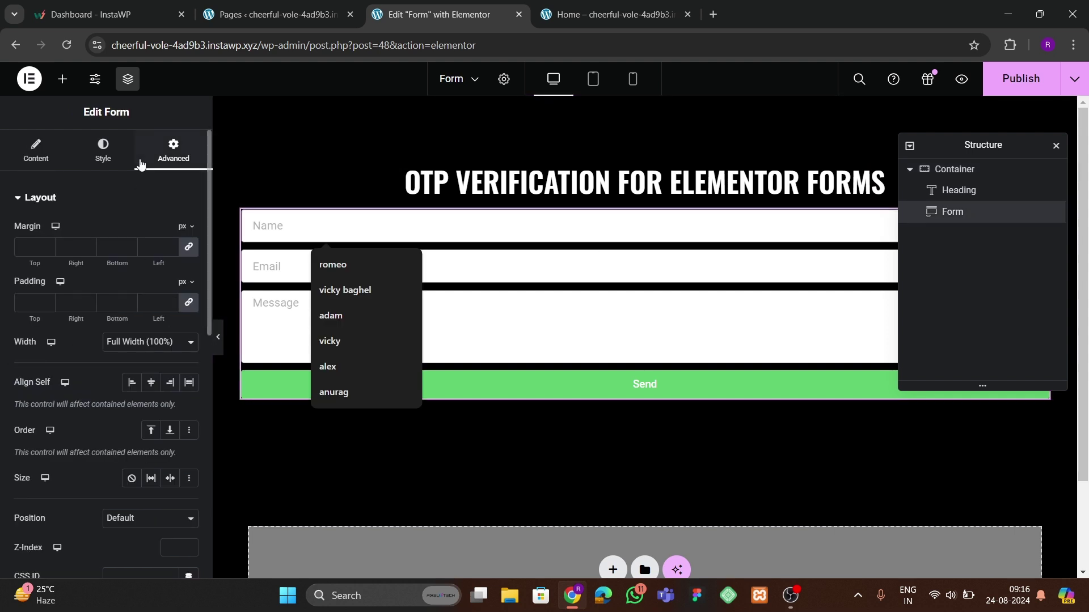
{"action": "left_click", "coordinate": [142, 342]}
{"action": "left_click", "coordinate": [131, 392]}
{"action": "left_click", "coordinate": [180, 388]}
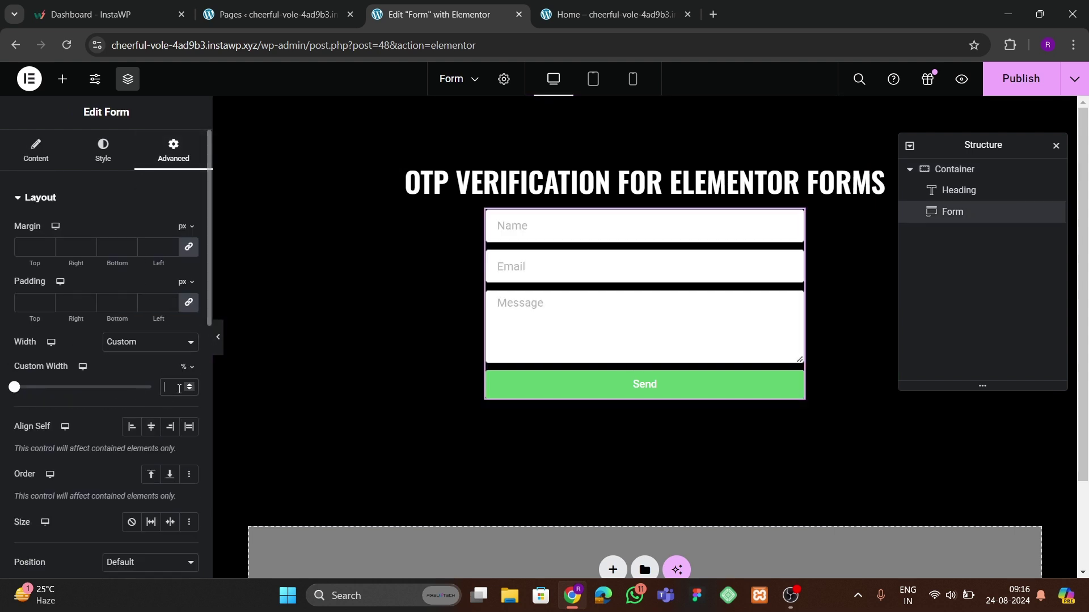
{"action": "type", "text": "60"}
{"action": "key", "text": "BackSpace"}
{"action": "key", "text": "BackSpace"}
{"action": "type", "text": "70"}
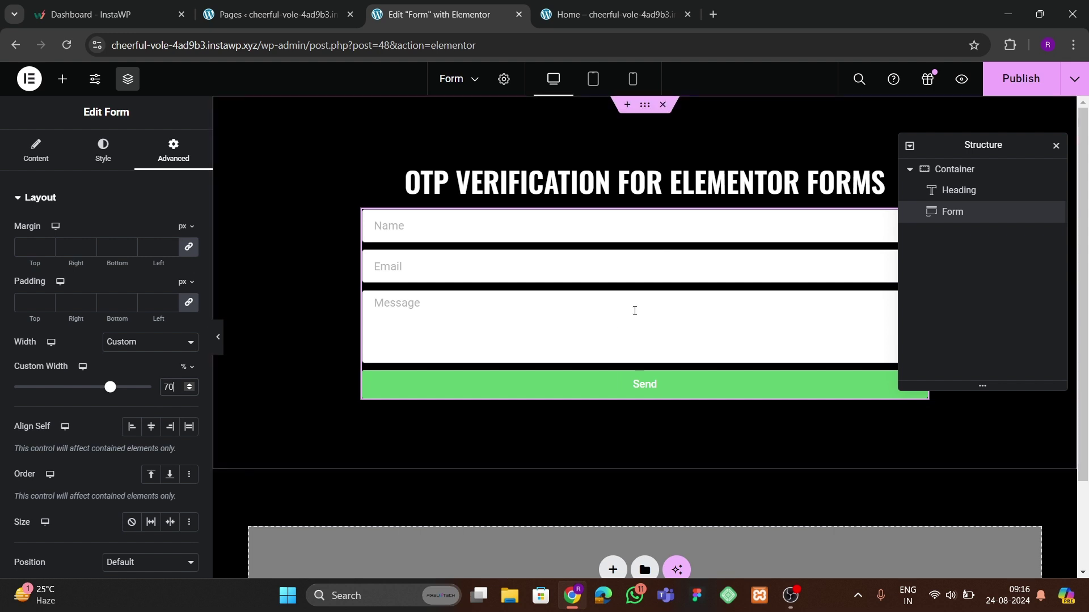
Step: Set the container's gap between heading and form to 40
{"action": "left_click", "coordinate": [961, 170]}
{"action": "scroll", "coordinate": [91, 389], "scroll_direction": "down", "scroll_amount": 2}
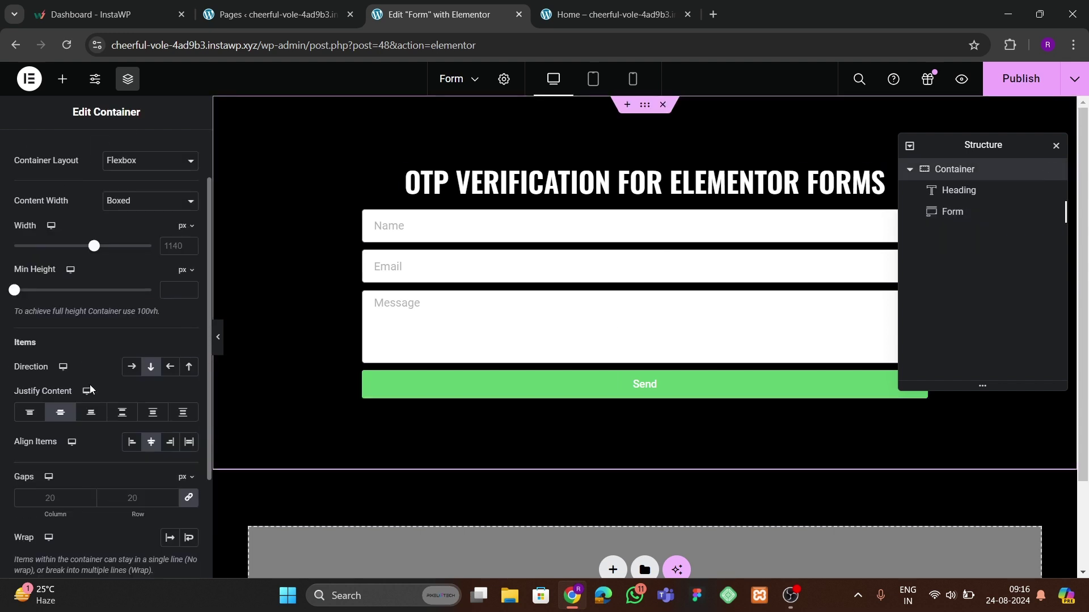
{"action": "left_click", "coordinate": [139, 498]}
{"action": "type", "text": "50"}
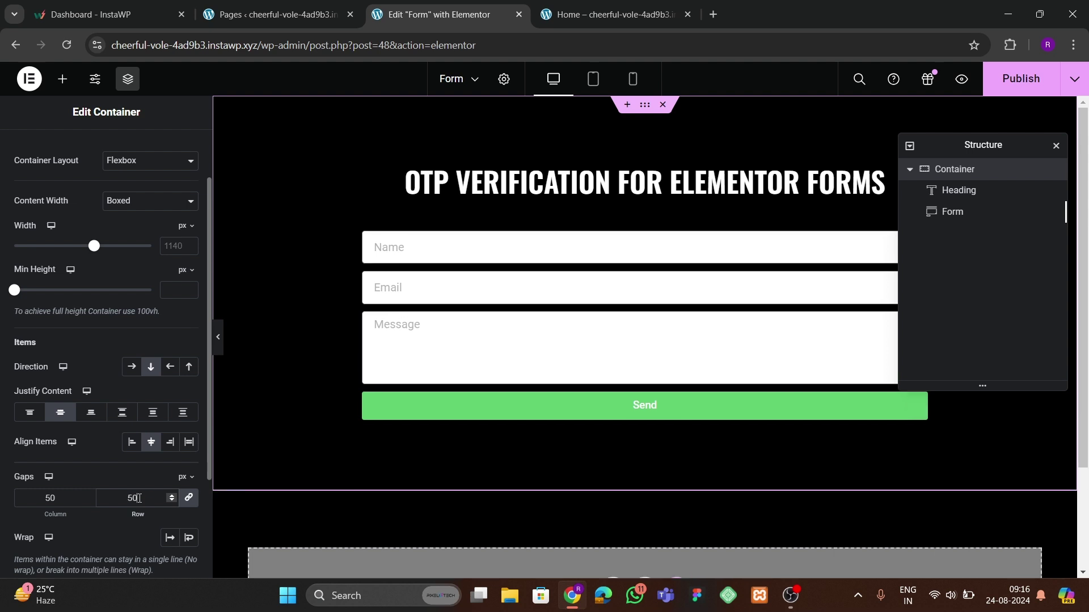
{"action": "key", "text": "BackSpace"}
{"action": "key", "text": "BackSpace"}
{"action": "type", "text": "40"}
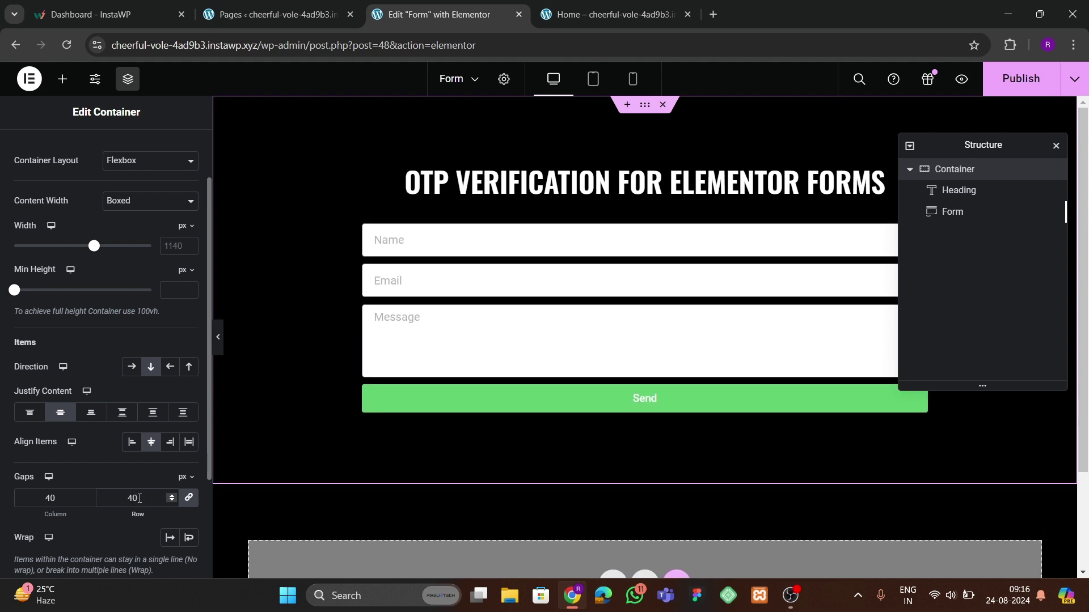
{"action": "left_click", "coordinate": [603, 278]}
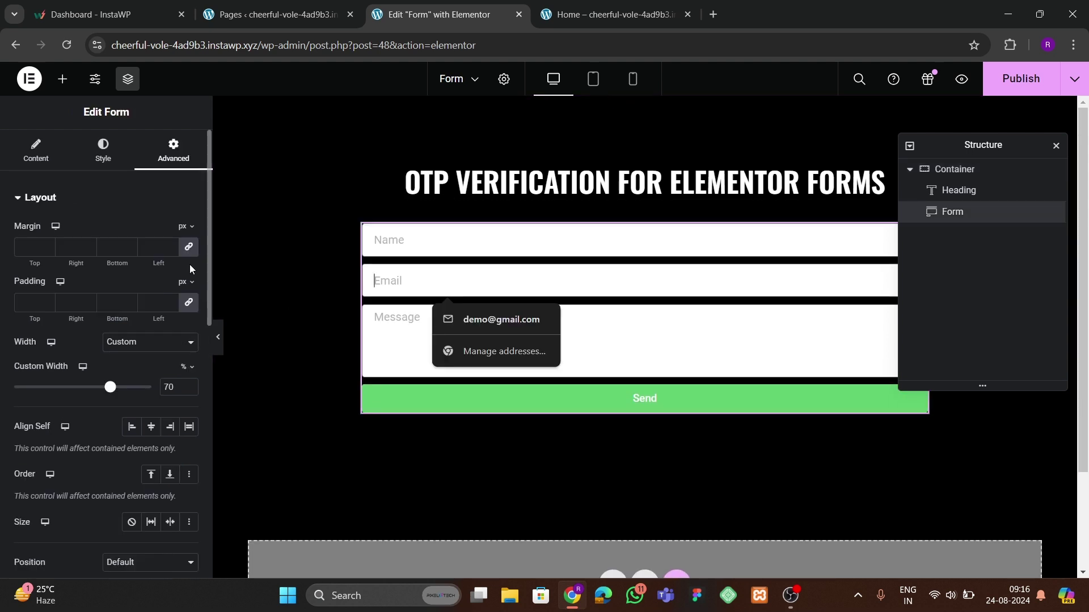
Step: Set the form fields' text colour to black
{"action": "left_click", "coordinate": [104, 154]}
{"action": "scroll", "coordinate": [94, 329], "scroll_direction": "down", "scroll_amount": 4}
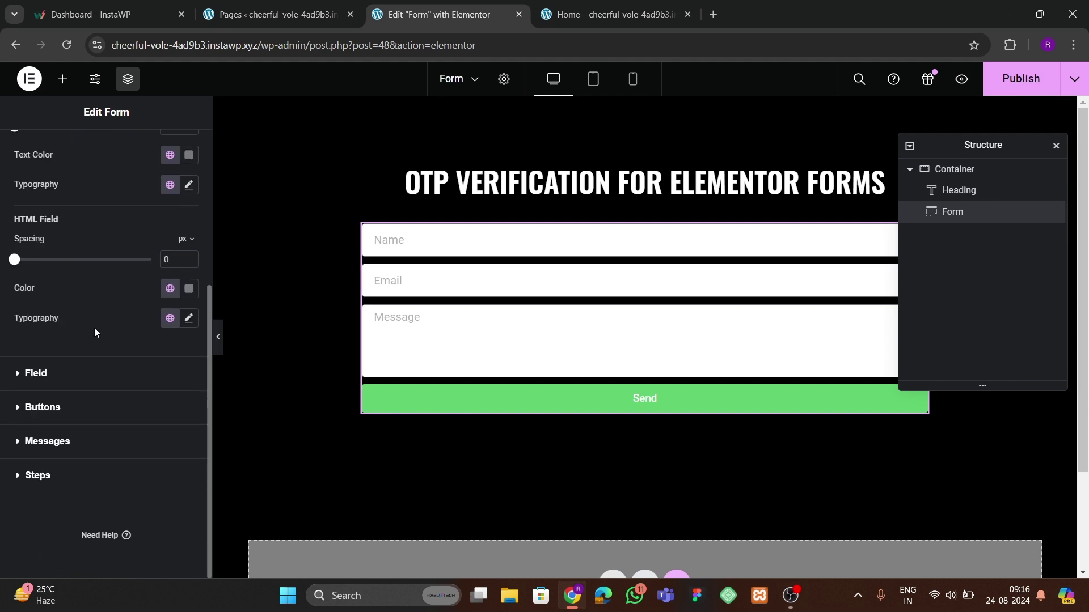
{"action": "left_click", "coordinate": [36, 378]}
{"action": "left_click", "coordinate": [189, 266]}
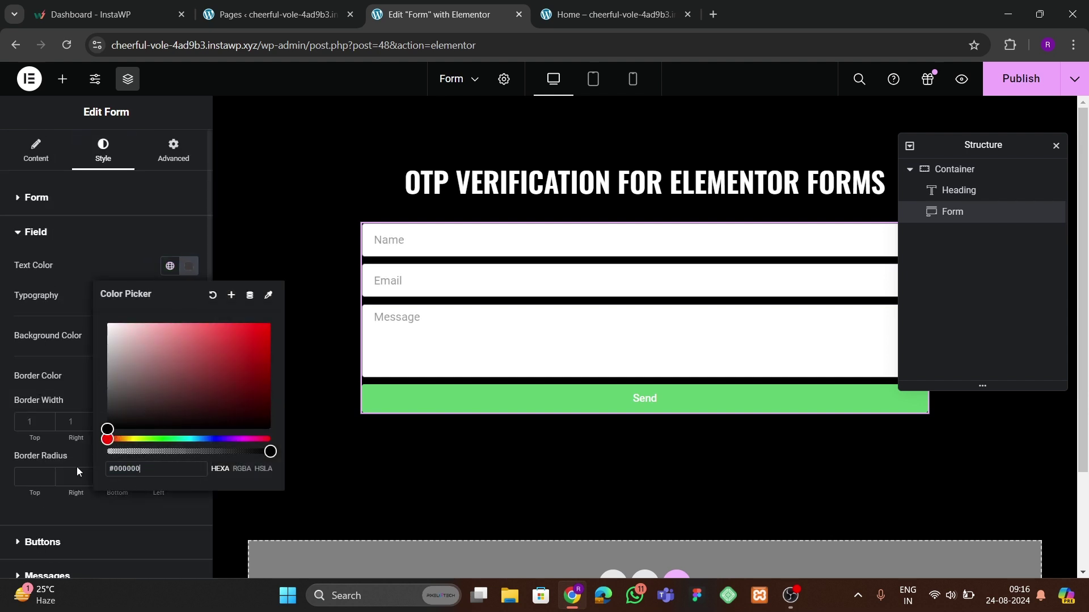
{"action": "left_click", "coordinate": [108, 442]}
{"action": "left_click", "coordinate": [62, 278]}
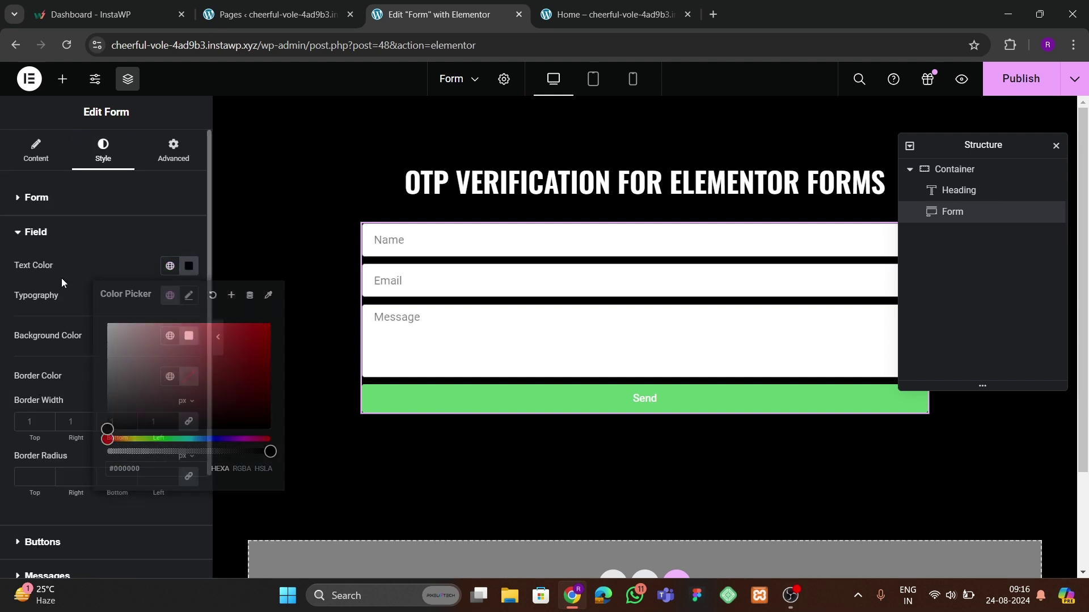
Step: Give the fields a 20 px border radius and check the live home page
{"action": "left_click", "coordinate": [188, 296]}
{"action": "left_click", "coordinate": [188, 295]}
{"action": "scroll", "coordinate": [68, 363], "scroll_direction": "down", "scroll_amount": 3}
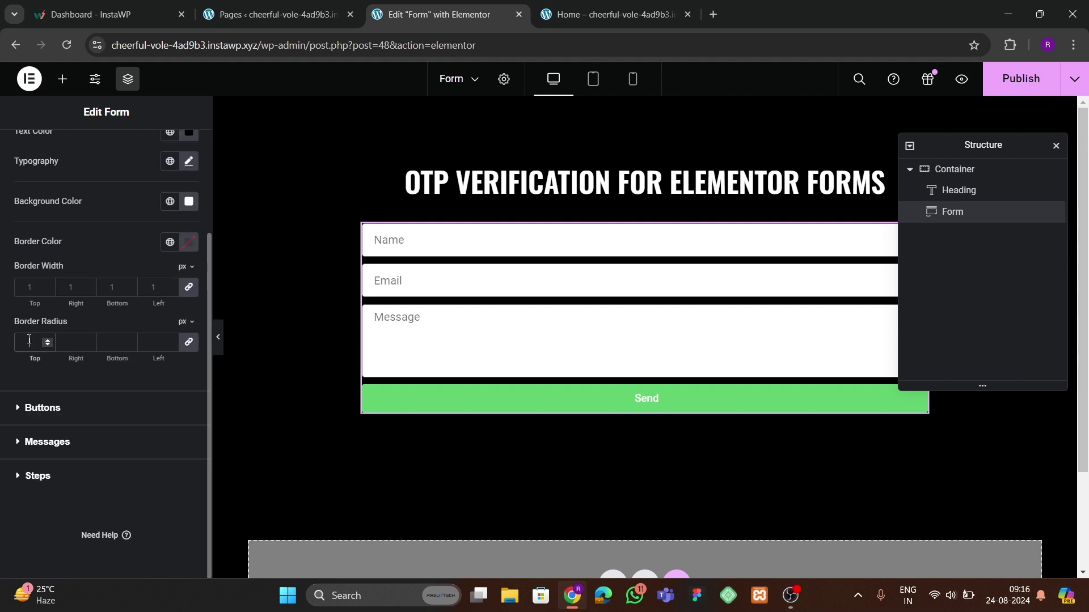
{"action": "type", "text": "20"}
{"action": "left_click", "coordinate": [610, 15]}
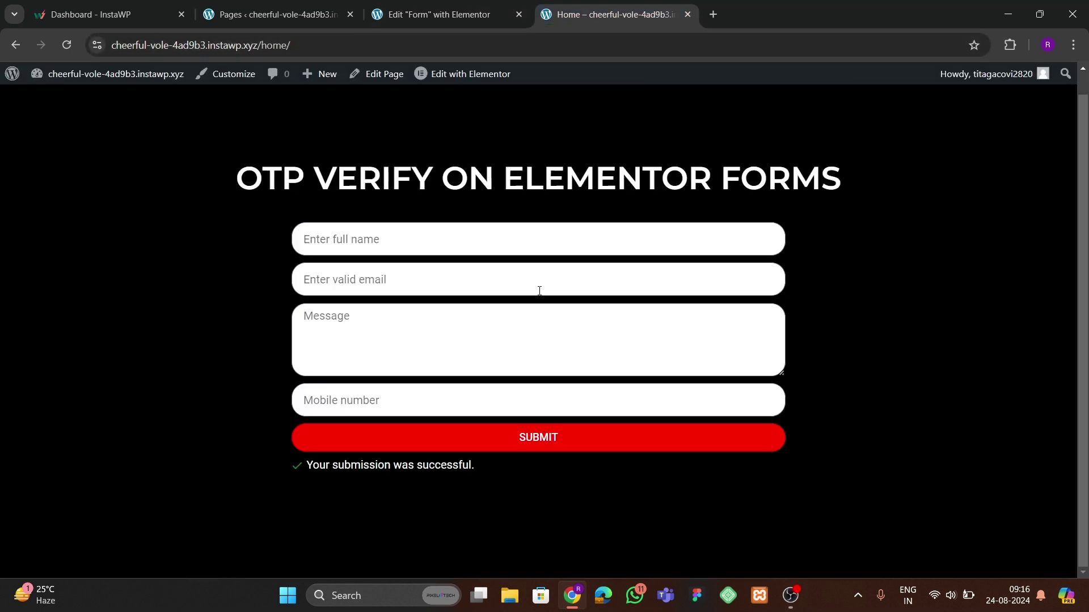
{"action": "left_click", "coordinate": [437, 14]}
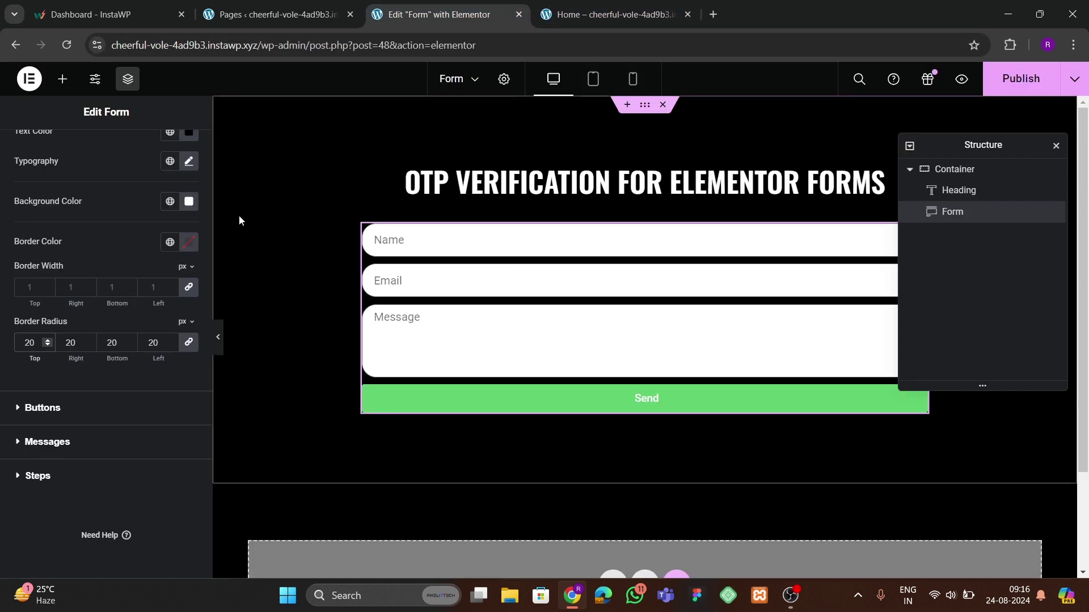
Step: Make the submit button medium-sized and change its text from Send to SUBMIT
{"action": "left_click", "coordinate": [53, 409]}
{"action": "scroll", "coordinate": [107, 351], "scroll_direction": "down", "scroll_amount": 3}
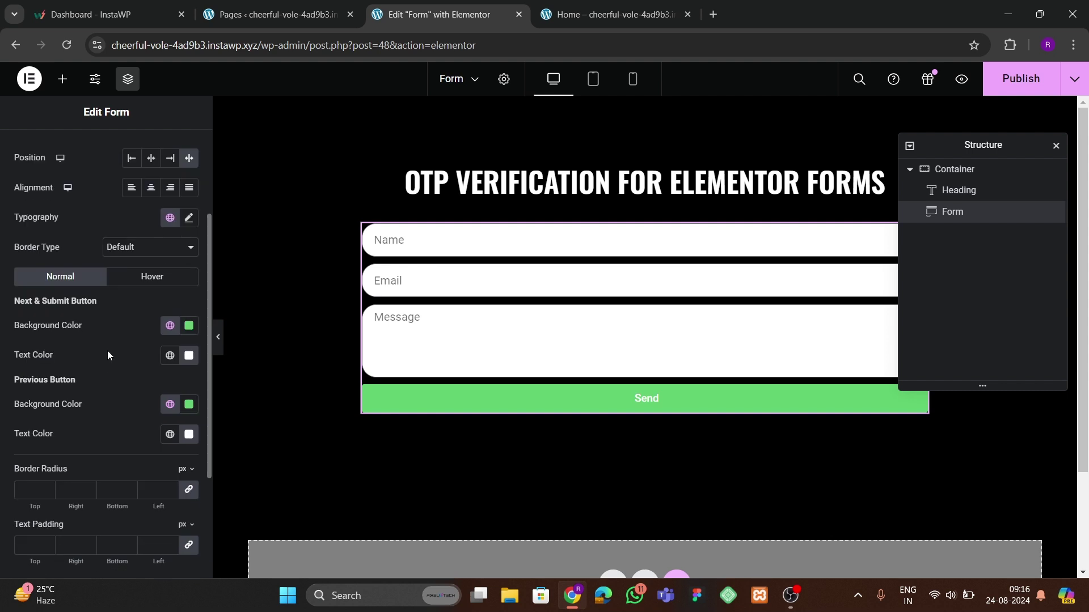
{"action": "scroll", "coordinate": [104, 336], "scroll_direction": "up", "scroll_amount": 3}
{"action": "left_click", "coordinate": [56, 157]}
{"action": "scroll", "coordinate": [58, 355], "scroll_direction": "down", "scroll_amount": 3}
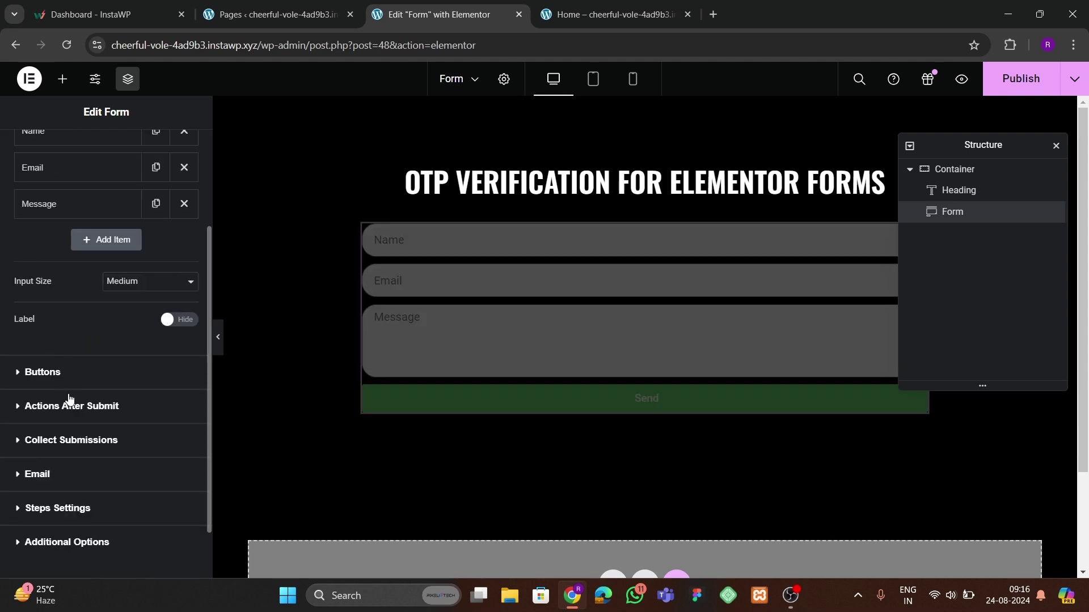
{"action": "left_click", "coordinate": [55, 378]}
{"action": "left_click", "coordinate": [134, 194]}
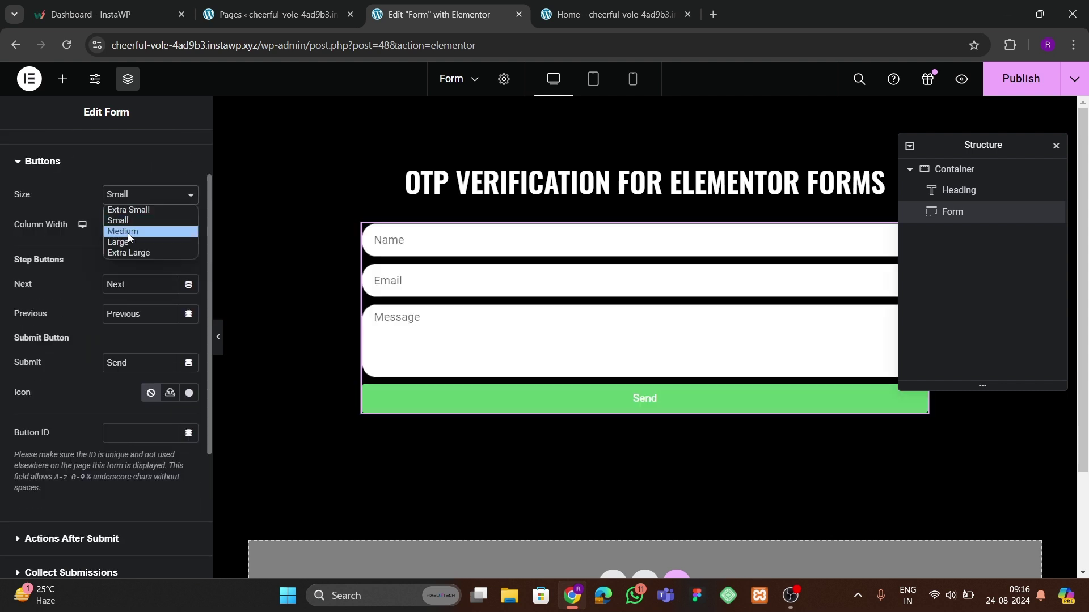
{"action": "left_click", "coordinate": [127, 233]}
{"action": "left_click_drag", "start_coordinate": [133, 364], "coordinate": [82, 367]}
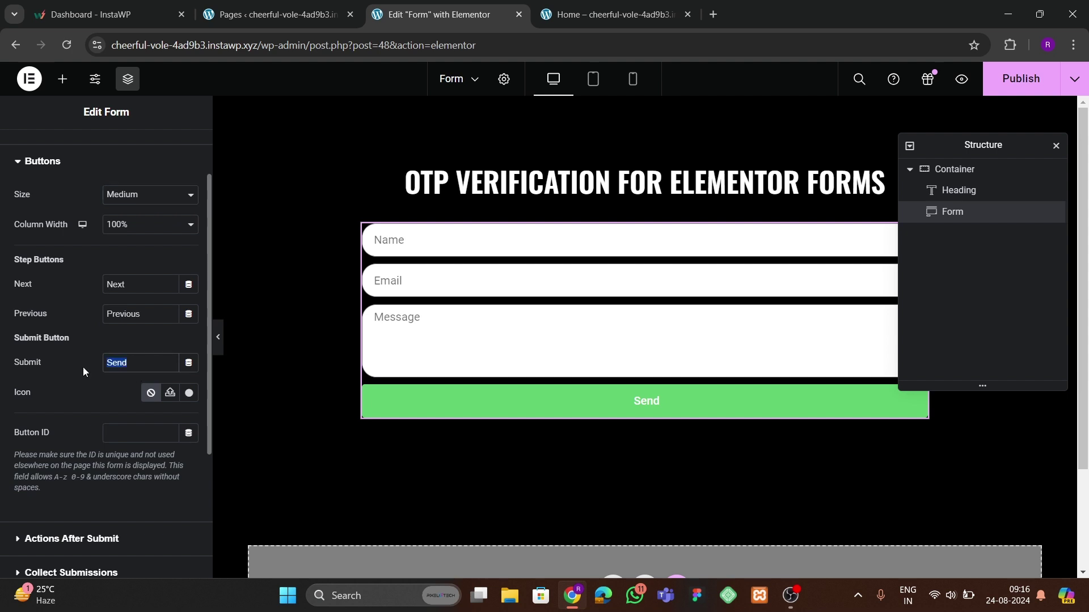
{"action": "key", "text": "BackSpace"}
{"action": "type", "text": "SUBMIT"}
Step: Give the submit button a bright red background colour
{"action": "scroll", "coordinate": [116, 325], "scroll_direction": "up", "scroll_amount": 2}
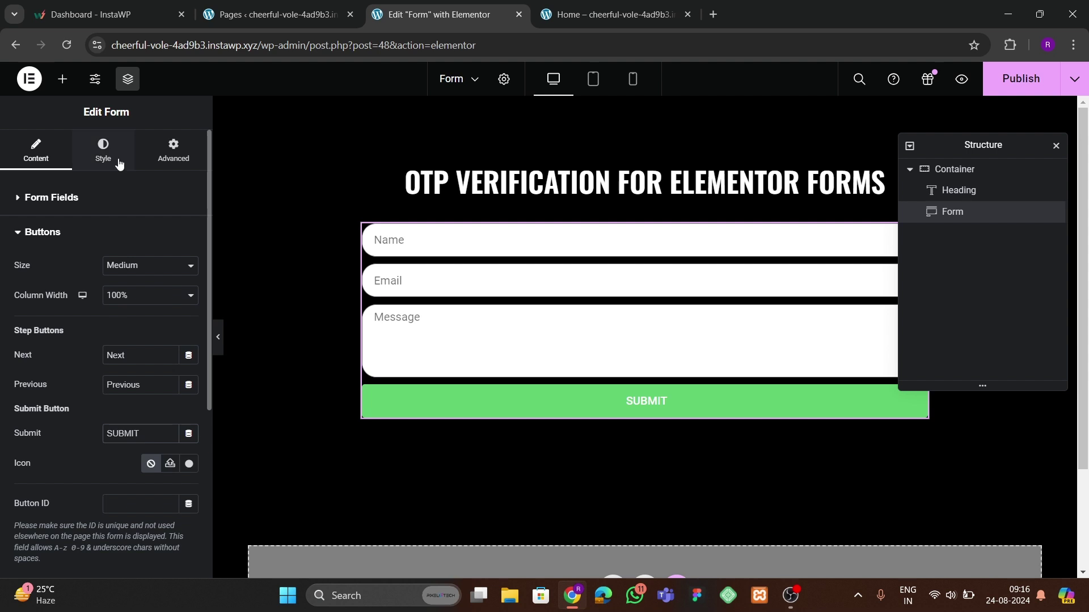
{"action": "left_click", "coordinate": [115, 161]}
{"action": "scroll", "coordinate": [114, 315], "scroll_direction": "down", "scroll_amount": 4}
{"action": "left_click", "coordinate": [45, 380]}
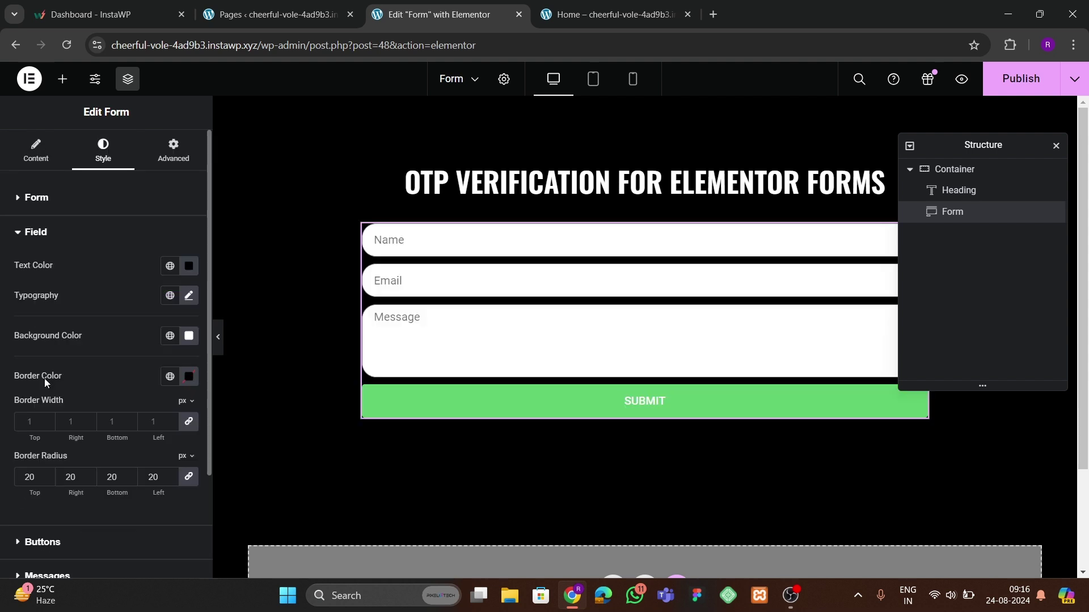
{"action": "scroll", "coordinate": [44, 379], "scroll_direction": "down", "scroll_amount": 2}
{"action": "left_click", "coordinate": [42, 408]}
{"action": "scroll", "coordinate": [163, 348], "scroll_direction": "down", "scroll_amount": 1}
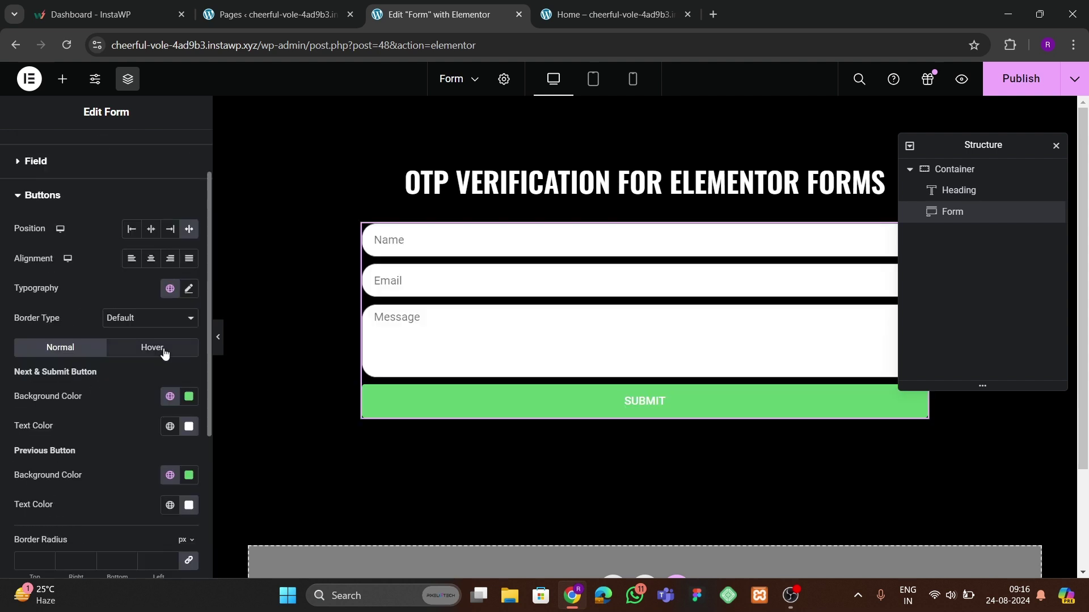
{"action": "scroll", "coordinate": [153, 340], "scroll_direction": "down", "scroll_amount": 1}
{"action": "left_click", "coordinate": [180, 327]}
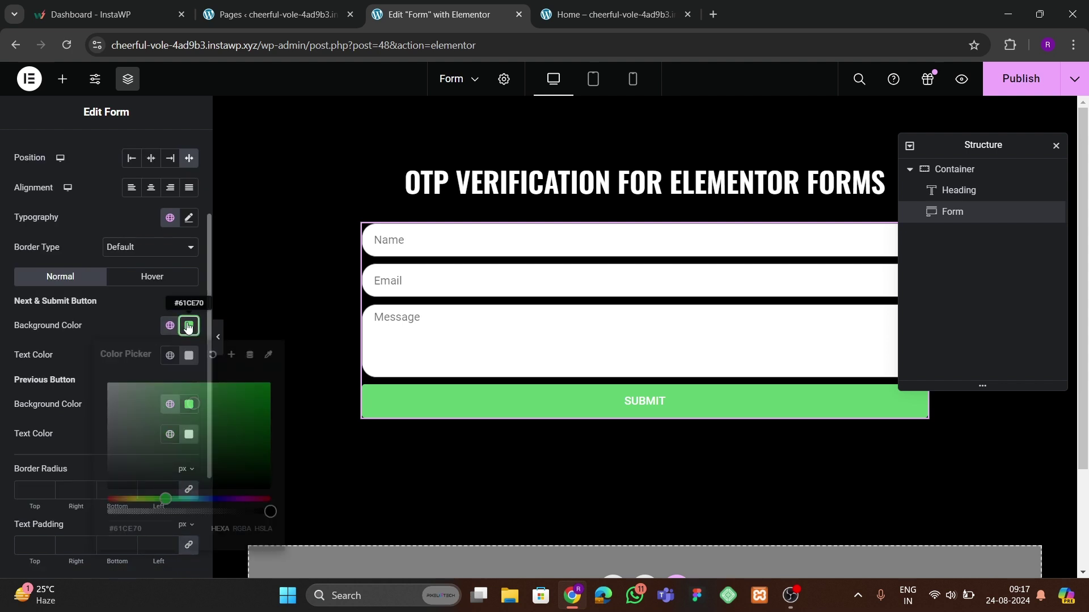
{"action": "left_click_drag", "start_coordinate": [164, 499], "coordinate": [107, 499]}
{"action": "left_click_drag", "start_coordinate": [165, 478], "coordinate": [276, 369]}
{"action": "left_click", "coordinate": [117, 320]}
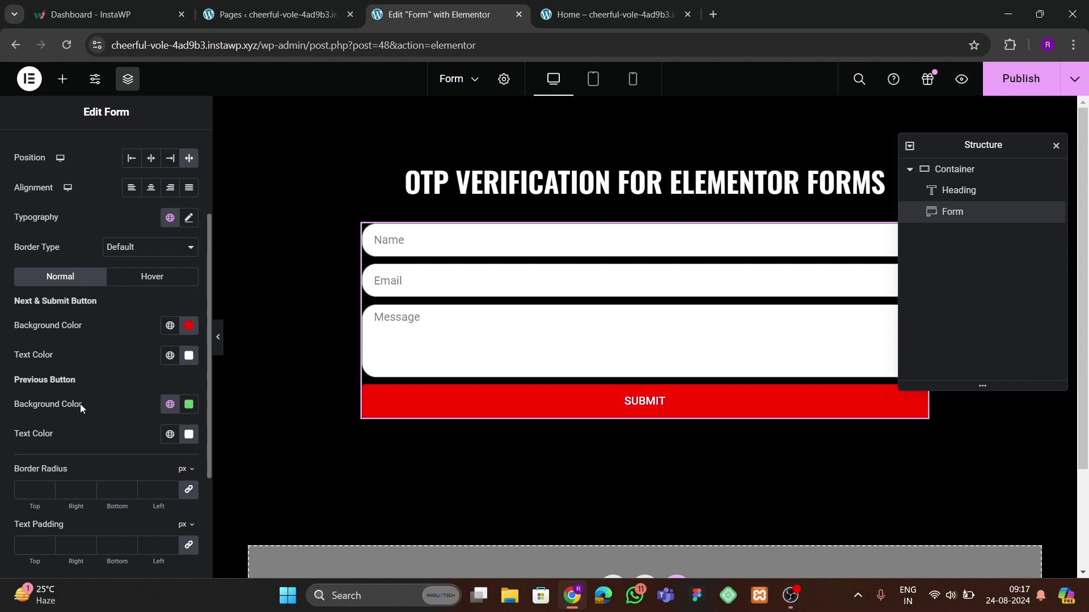
Step: Set the submit button's border radius to 20 on every corner
{"action": "scroll", "coordinate": [137, 364], "scroll_direction": "down", "scroll_amount": 1}
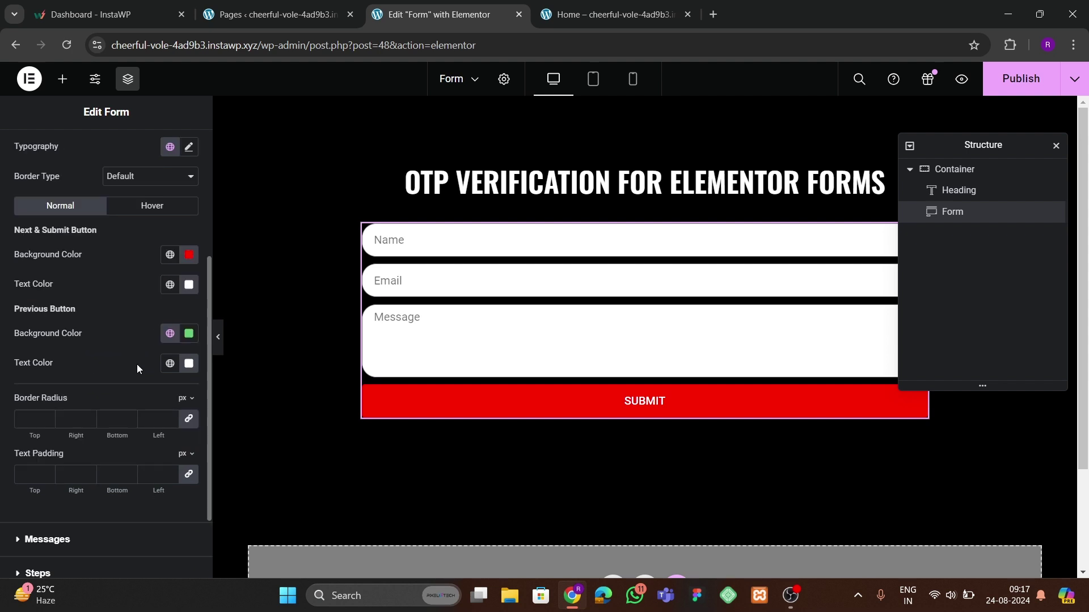
{"action": "left_click", "coordinate": [31, 426]}
{"action": "type", "text": "20"}
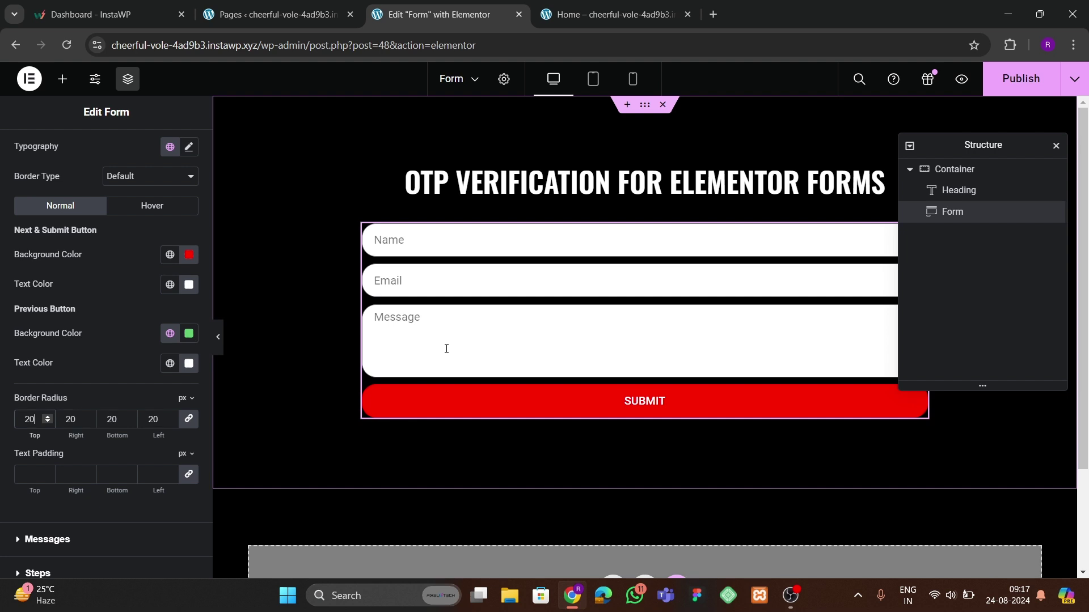
{"action": "scroll", "coordinate": [86, 277], "scroll_direction": "up", "scroll_amount": 10}
{"action": "left_click", "coordinate": [34, 199]}
Step: Add a new form field with placeholder and label 'Mobile number'
{"action": "left_click", "coordinate": [36, 152]}
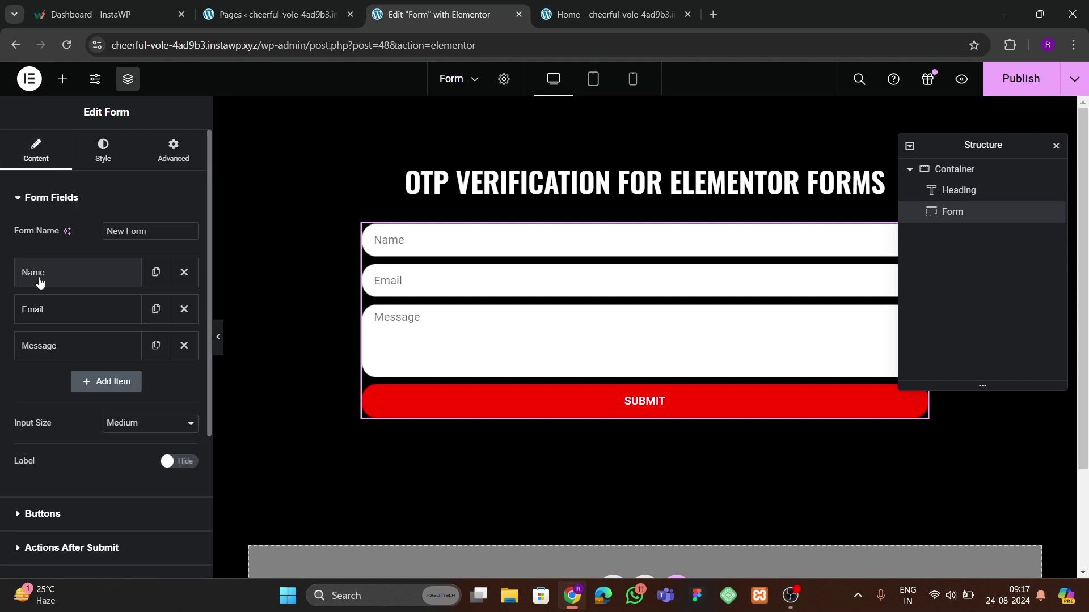
{"action": "left_click", "coordinate": [106, 383]}
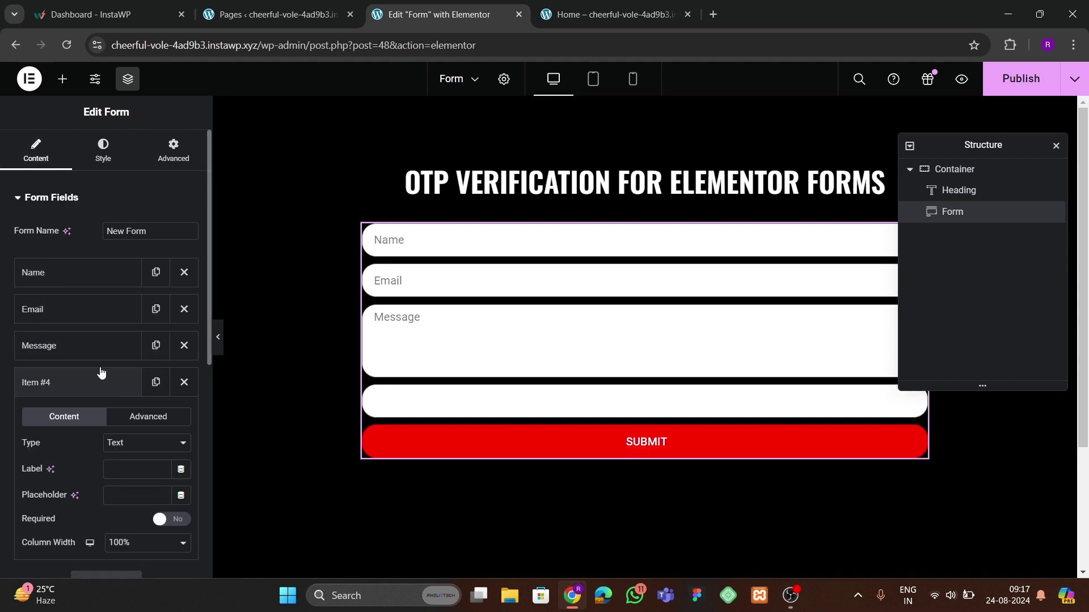
{"action": "scroll", "coordinate": [101, 372], "scroll_direction": "down", "scroll_amount": 3}
{"action": "left_click", "coordinate": [130, 357]}
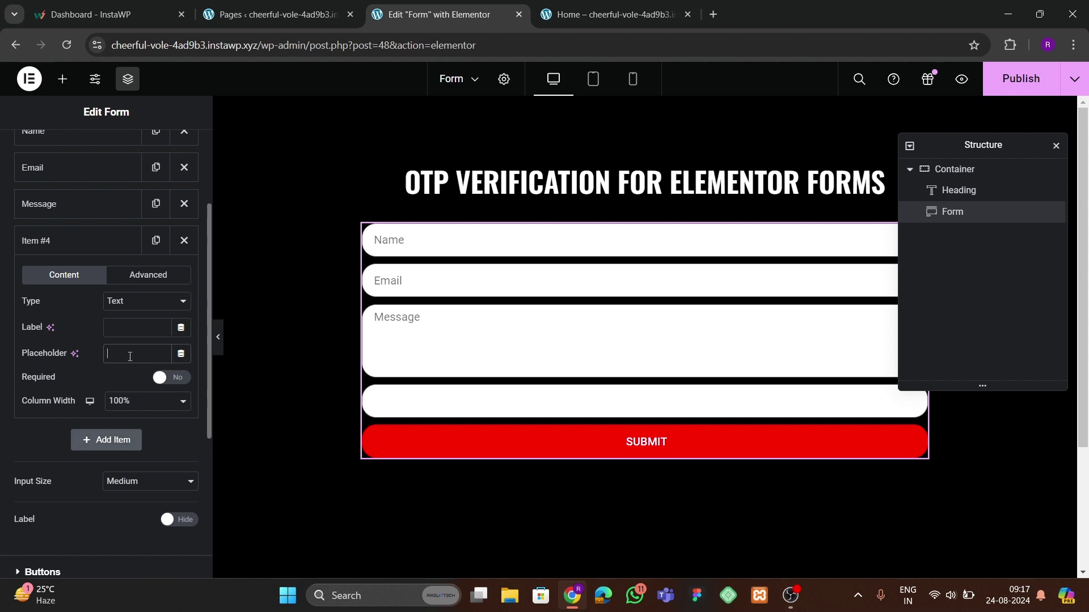
{"action": "type", "text": "Mobile number"}
{"action": "left_click", "coordinate": [138, 328]}
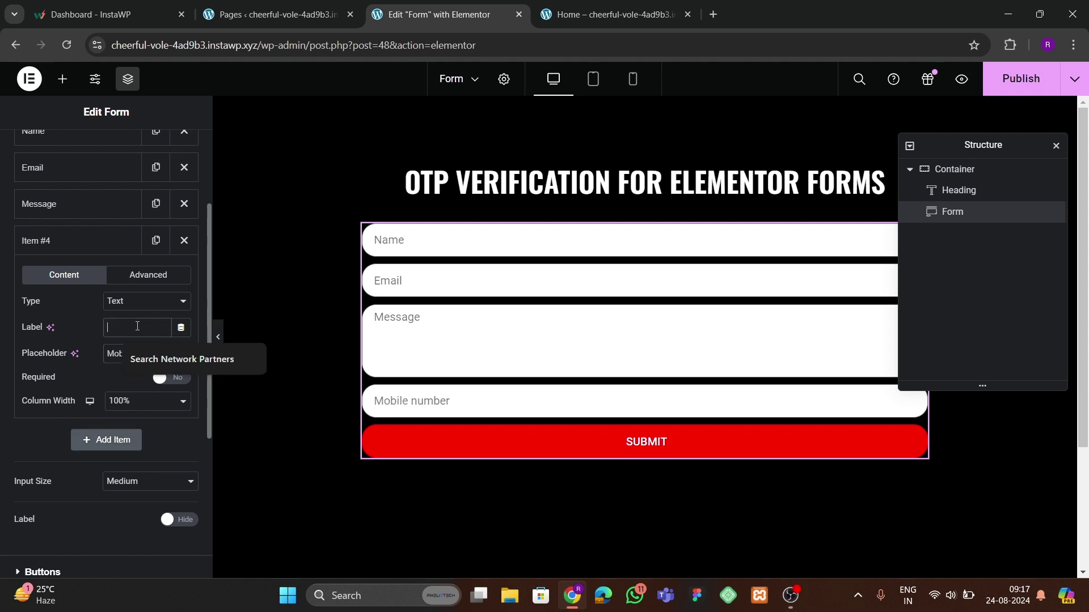
{"action": "type", "text": "Mobi"}
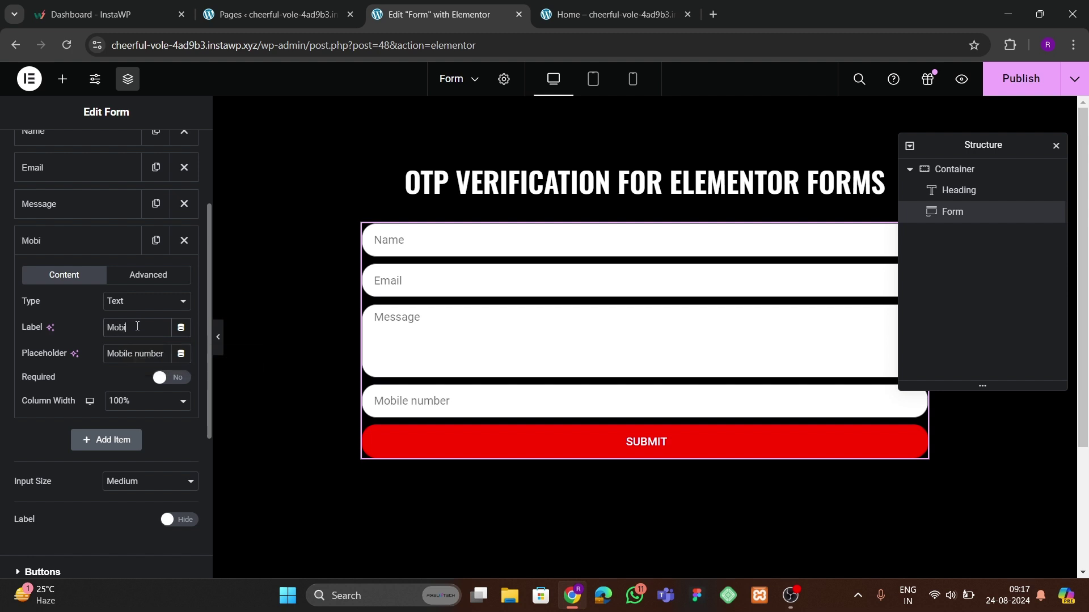
{"action": "type", "text": "le number"}
Step: Set the Mobile number field's type to SMSAlert
{"action": "left_click", "coordinate": [132, 305]}
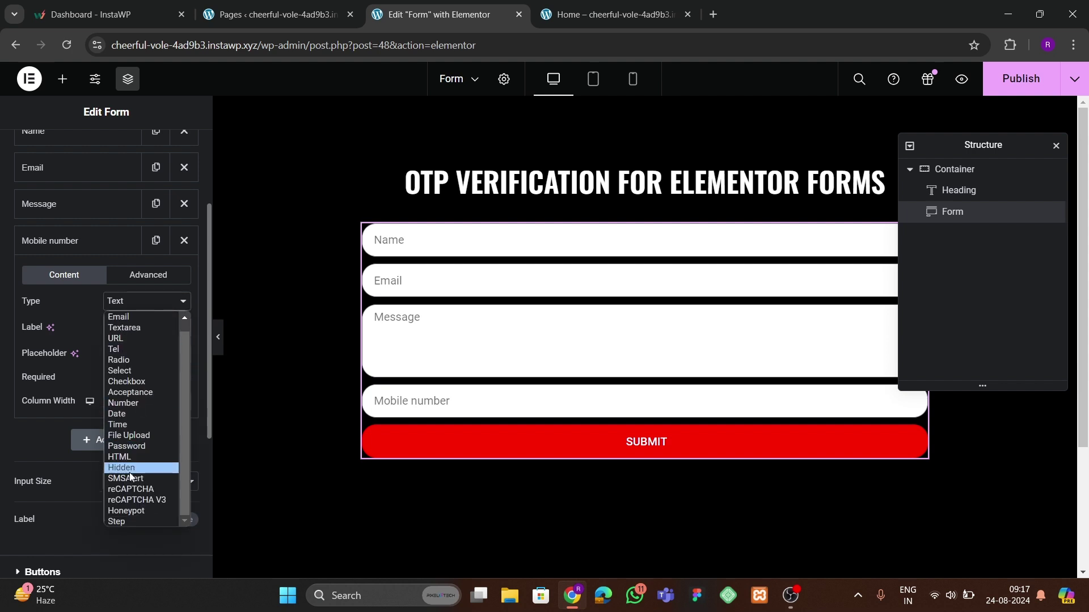
{"action": "scroll", "coordinate": [129, 512], "scroll_direction": "down", "scroll_amount": 1}
{"action": "left_click", "coordinate": [131, 479]}
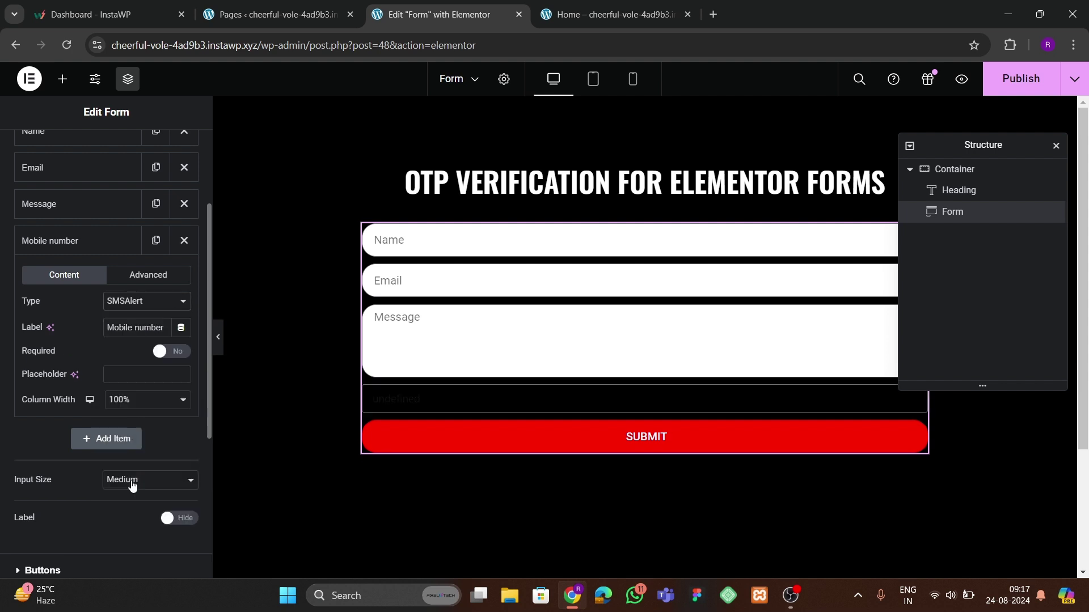
{"action": "left_click", "coordinate": [86, 242]}
{"action": "left_click", "coordinate": [86, 242]}
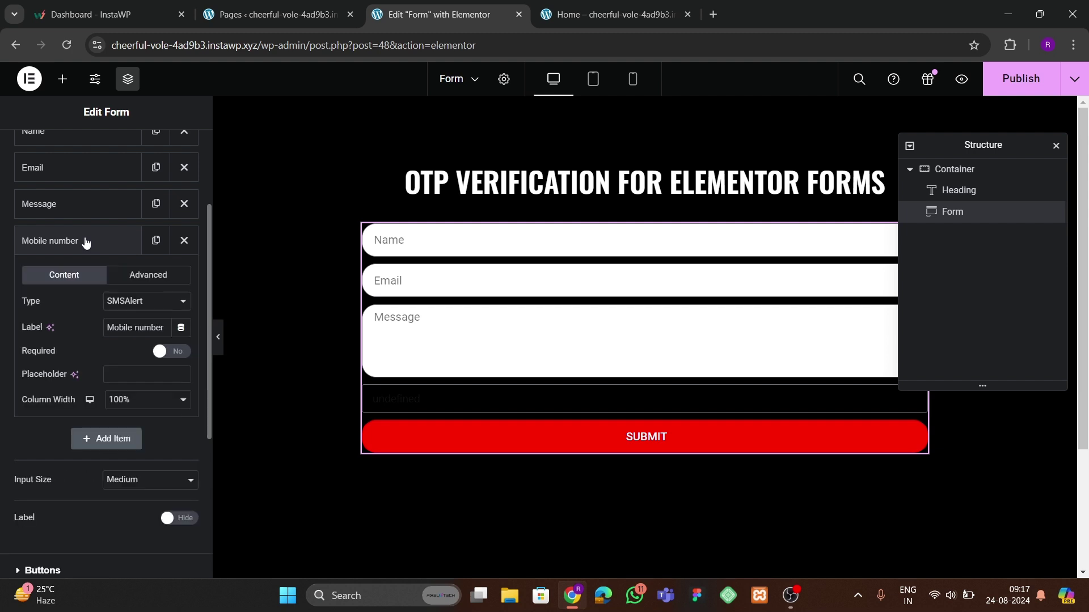
{"action": "left_click", "coordinate": [86, 242]}
{"action": "scroll", "coordinate": [84, 237], "scroll_direction": "up", "scroll_amount": 3}
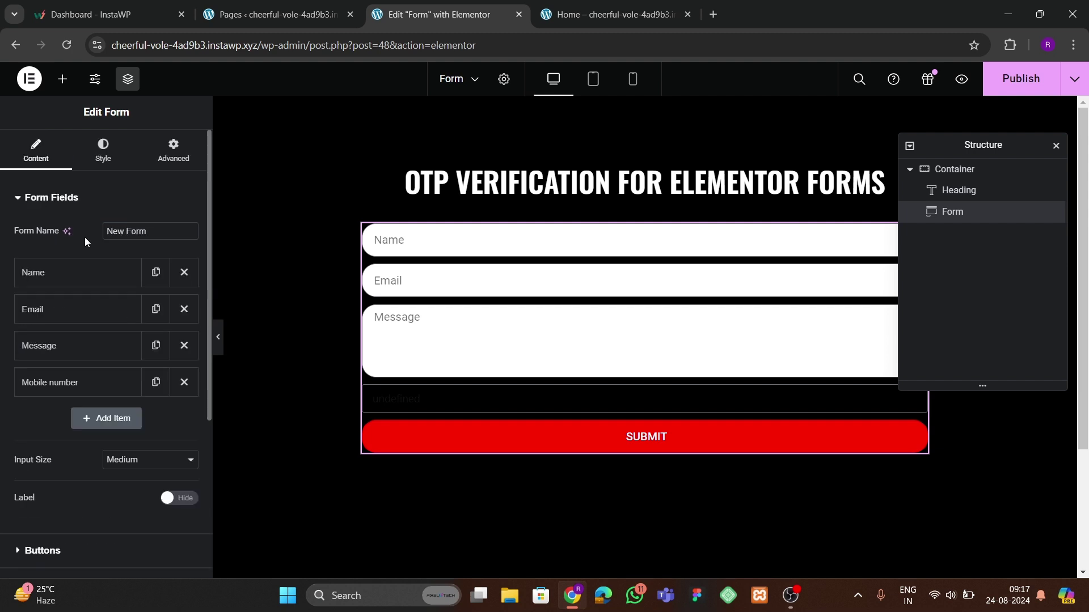
{"action": "scroll", "coordinate": [91, 273], "scroll_direction": "down", "scroll_amount": 5}
{"action": "scroll", "coordinate": [100, 164], "scroll_direction": "up", "scroll_amount": 6}
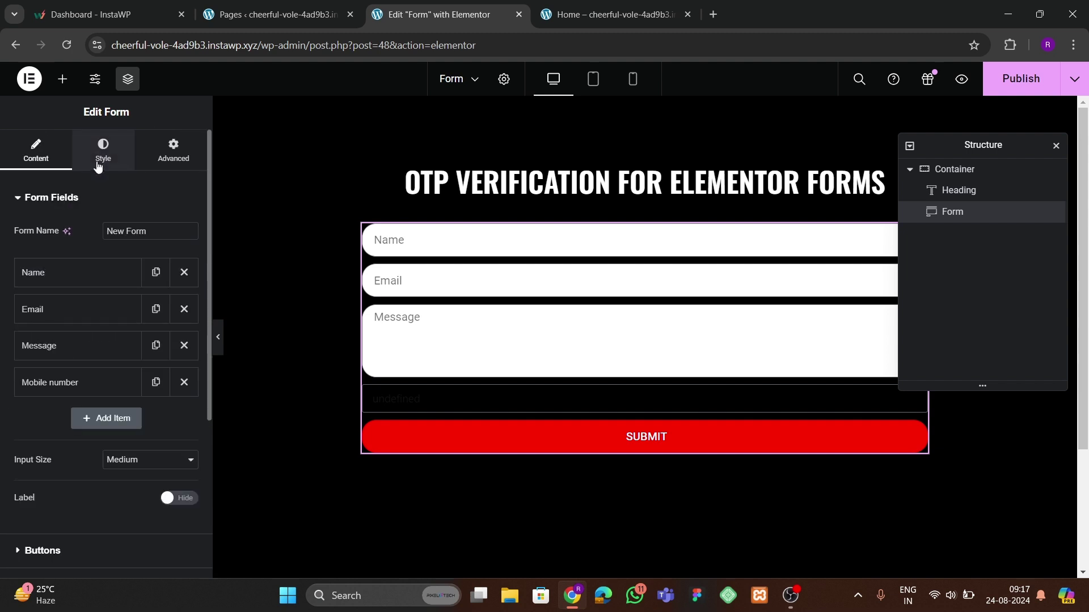
Step: Set the Mobile number field's placeholder to 'Mobile Number' and make it required
{"action": "left_click", "coordinate": [102, 159]}
{"action": "scroll", "coordinate": [76, 354], "scroll_direction": "down", "scroll_amount": 3}
{"action": "scroll", "coordinate": [83, 356], "scroll_direction": "down", "scroll_amount": 2}
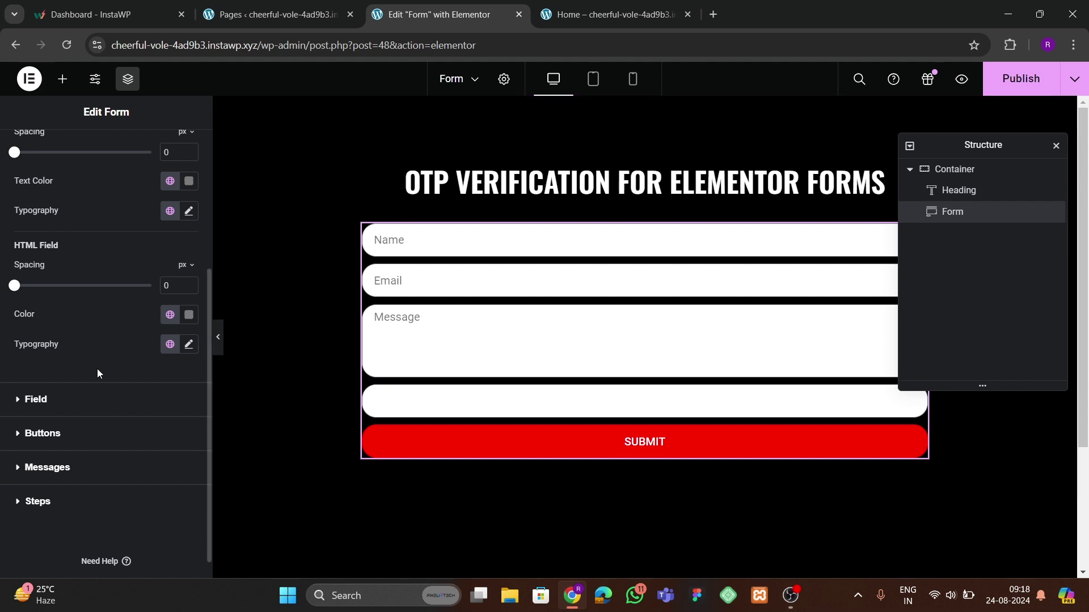
{"action": "scroll", "coordinate": [97, 369], "scroll_direction": "up", "scroll_amount": 6}
{"action": "left_click", "coordinate": [36, 147]}
{"action": "scroll", "coordinate": [96, 295], "scroll_direction": "down", "scroll_amount": 3}
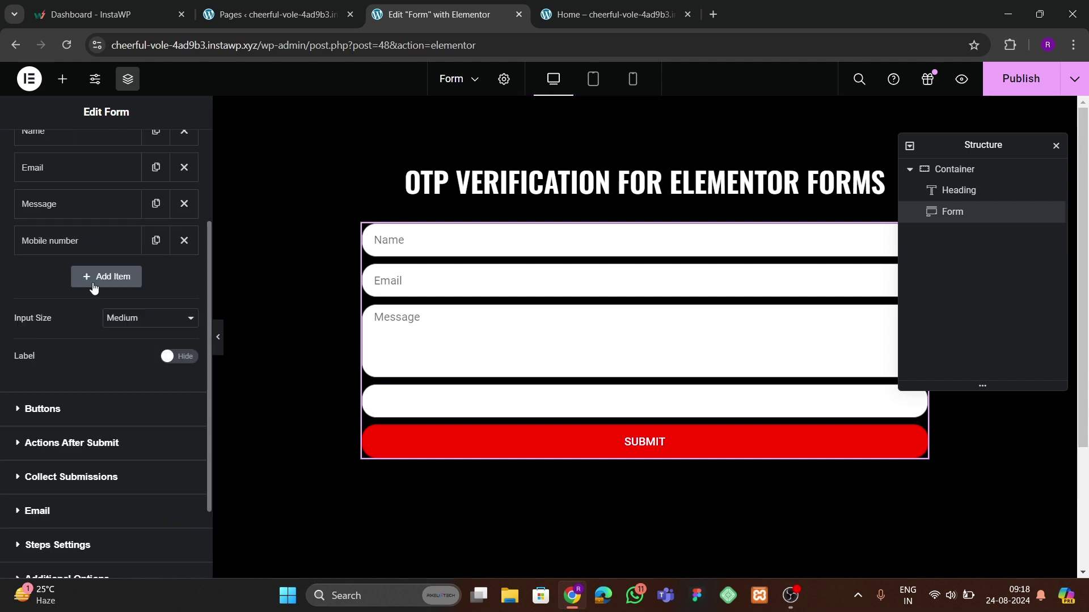
{"action": "left_click", "coordinate": [68, 240]}
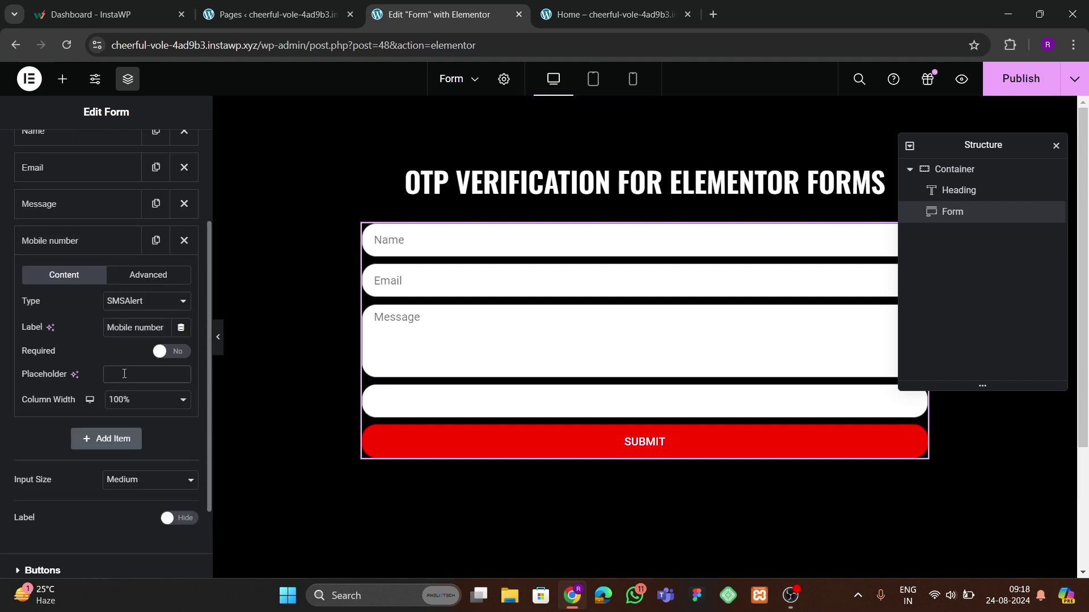
{"action": "left_click", "coordinate": [125, 374]}
{"action": "type", "text": "Mobile Number"}
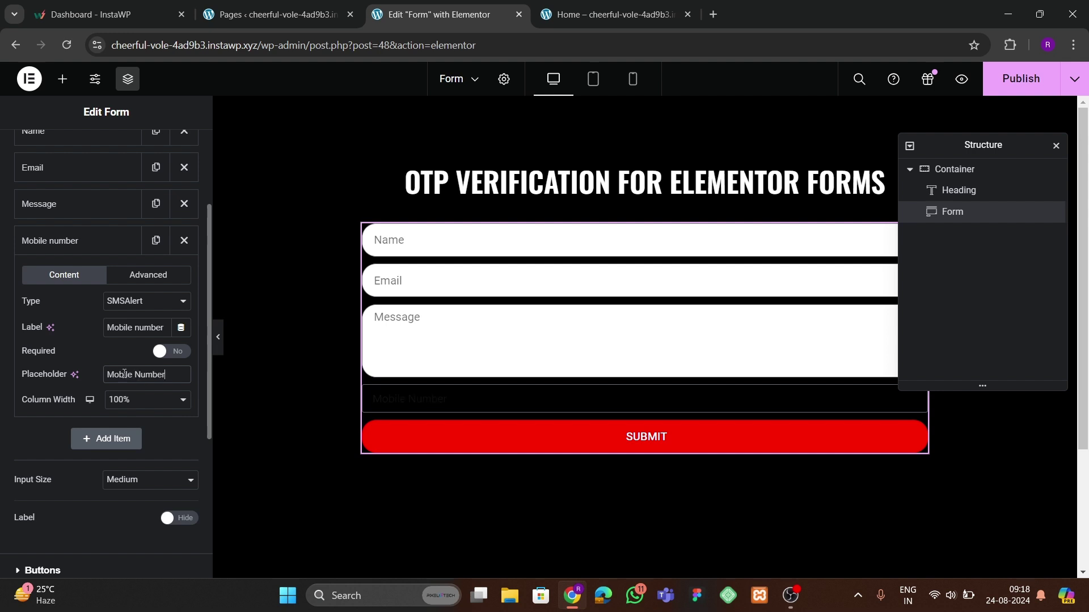
{"action": "left_click", "coordinate": [163, 360]}
Step: Try the Mobile Number field in the preview and review the form's style settings
{"action": "left_click", "coordinate": [442, 405]}
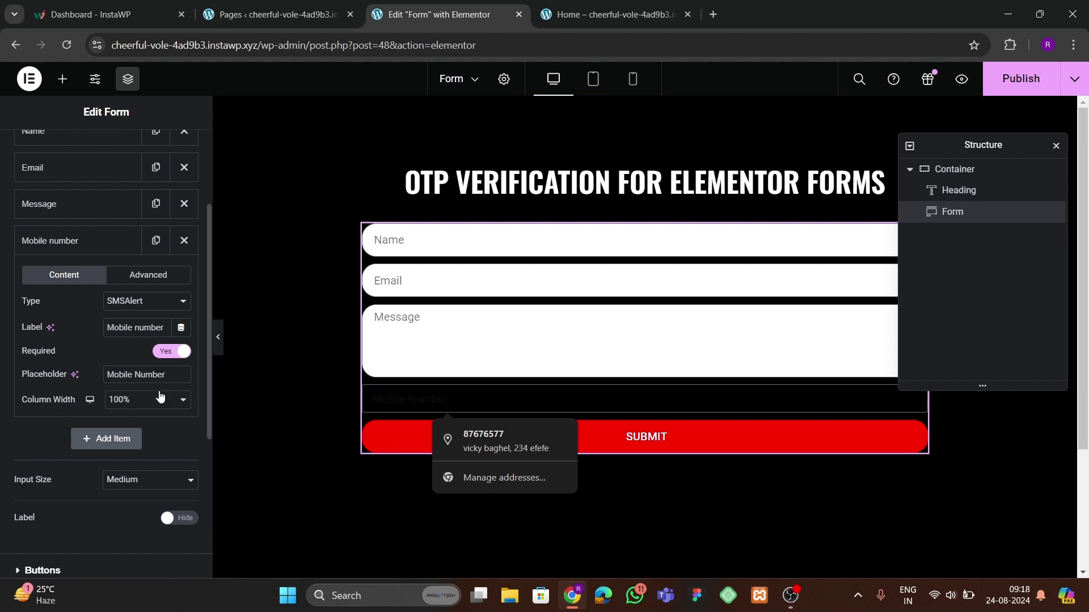
{"action": "scroll", "coordinate": [108, 357], "scroll_direction": "down", "scroll_amount": 3}
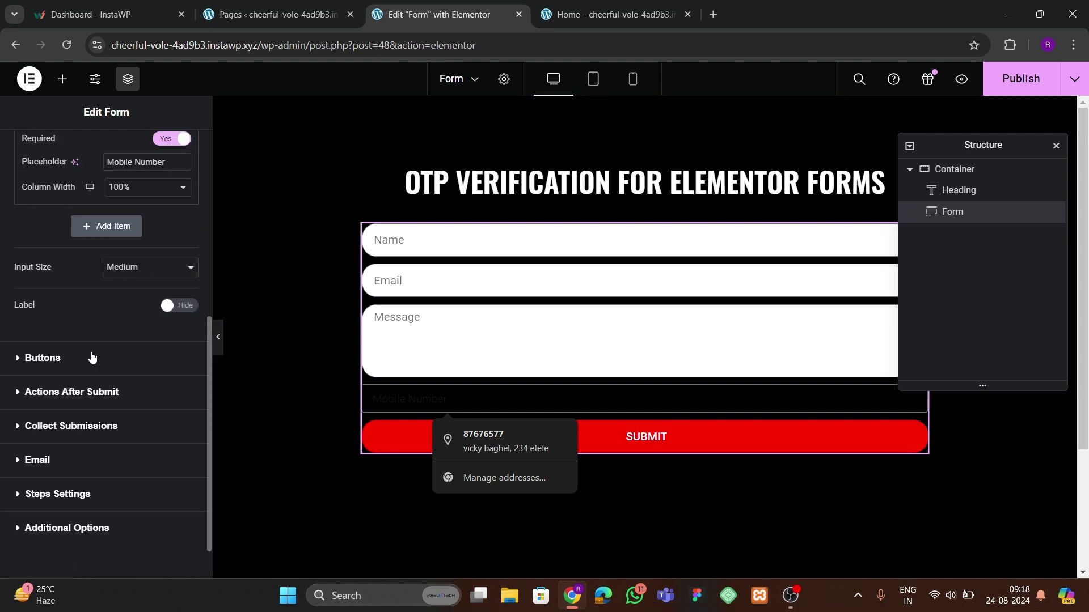
{"action": "scroll", "coordinate": [60, 372], "scroll_direction": "up", "scroll_amount": 5}
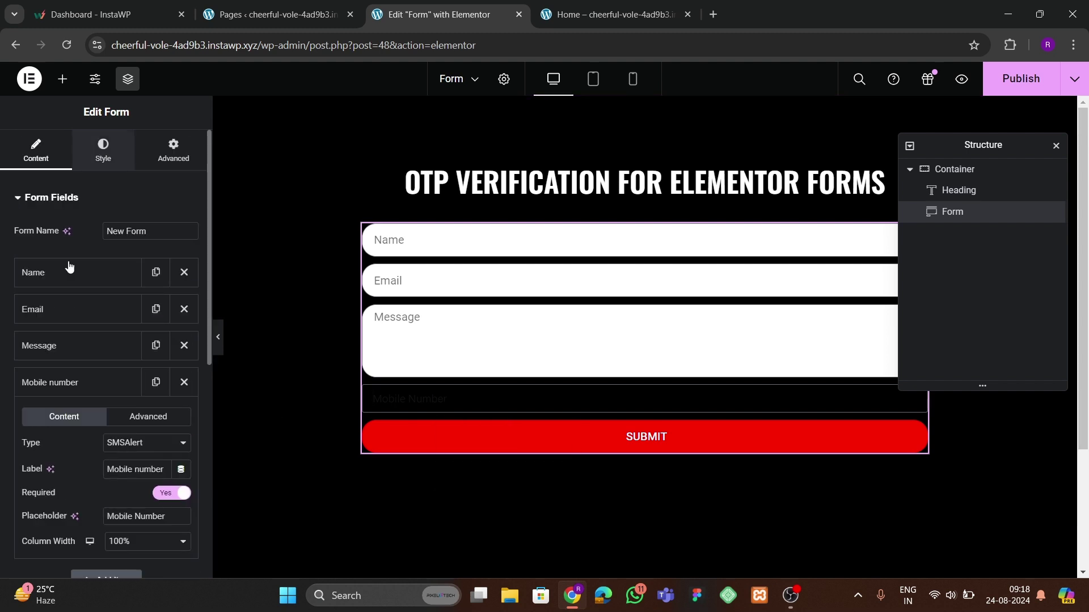
{"action": "left_click", "coordinate": [103, 150]}
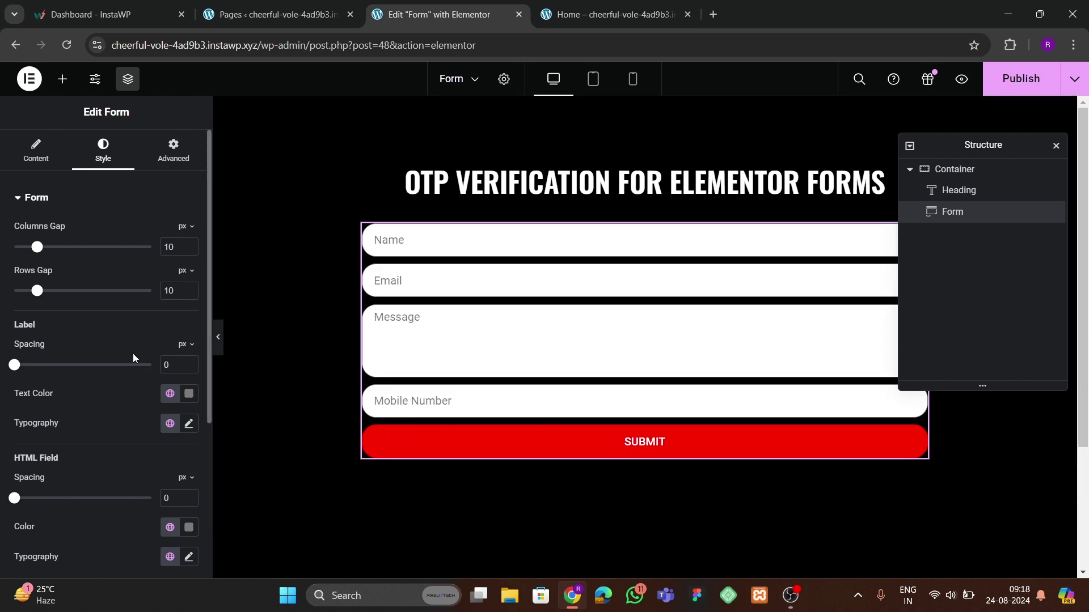
{"action": "scroll", "coordinate": [100, 346], "scroll_direction": "down", "scroll_amount": 4}
{"action": "scroll", "coordinate": [58, 341], "scroll_direction": "up", "scroll_amount": 3}
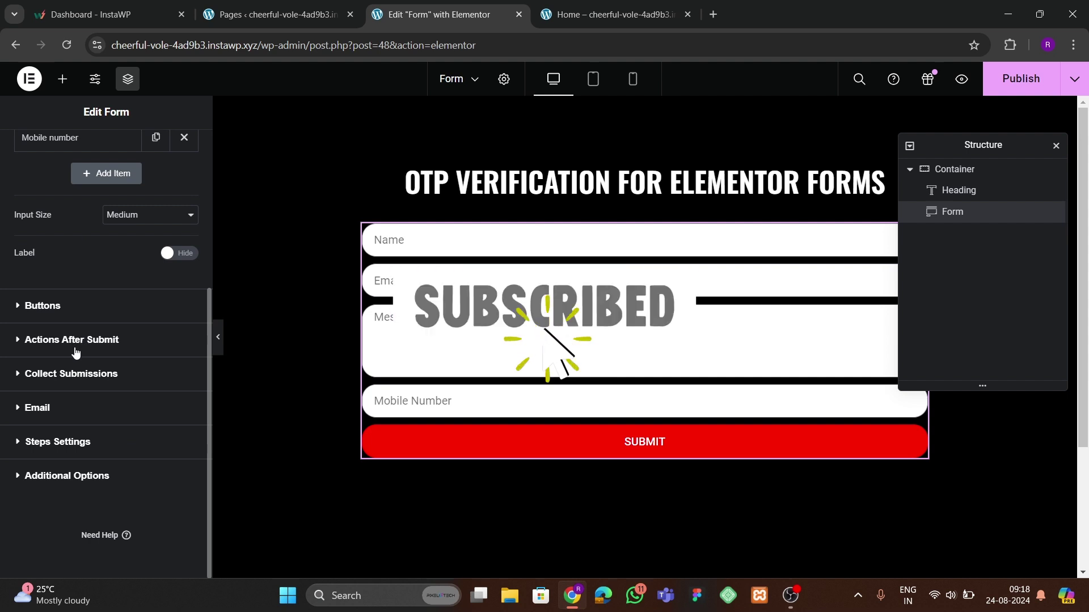
Step: Delete the Email tag from Actions After Submit, add SMSAlert, and expand its SMS Alert section
{"action": "left_click", "coordinate": [67, 340]}
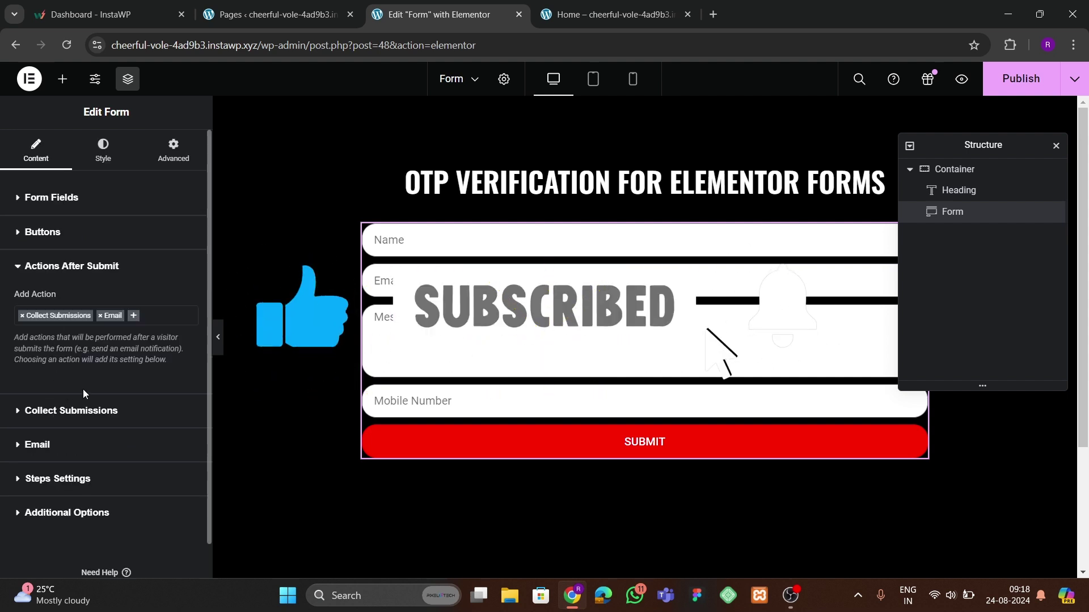
{"action": "left_click", "coordinate": [101, 316]}
{"action": "left_click", "coordinate": [103, 316]}
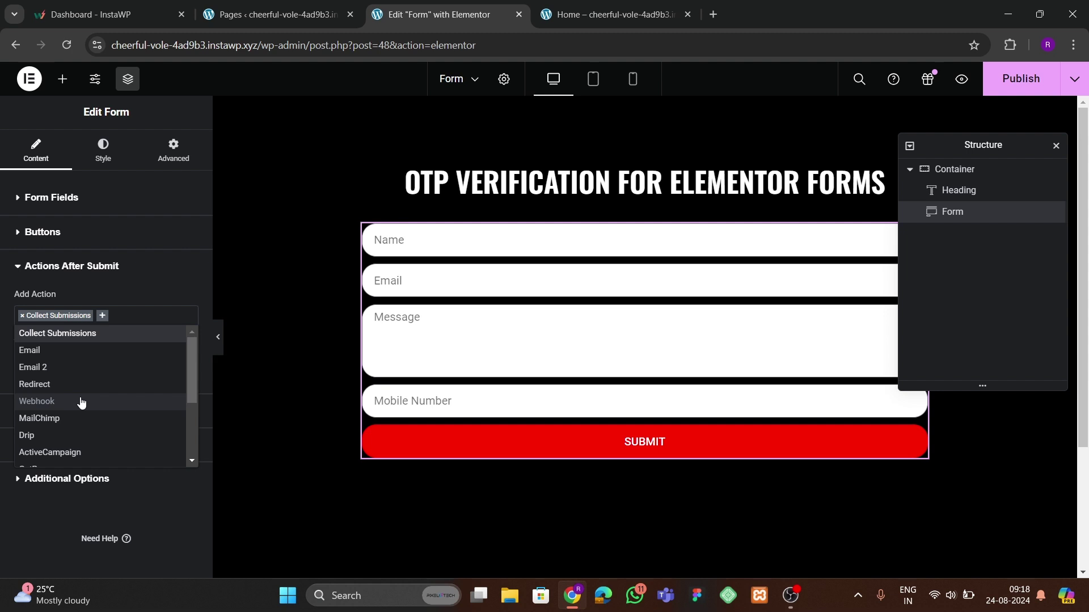
{"action": "scroll", "coordinate": [81, 402], "scroll_direction": "down", "scroll_amount": 3}
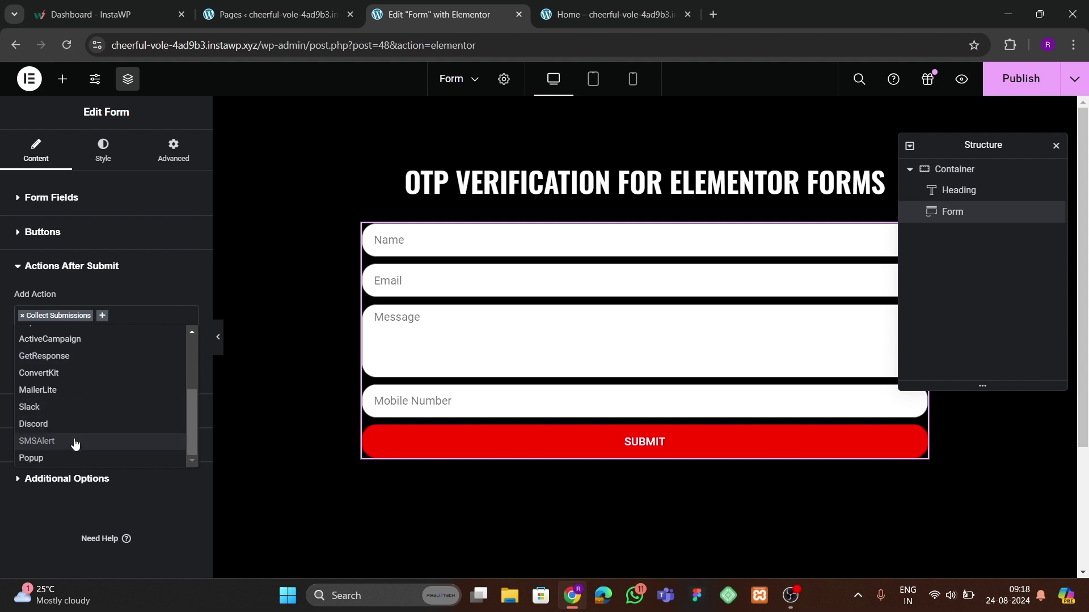
{"action": "left_click", "coordinate": [75, 447]}
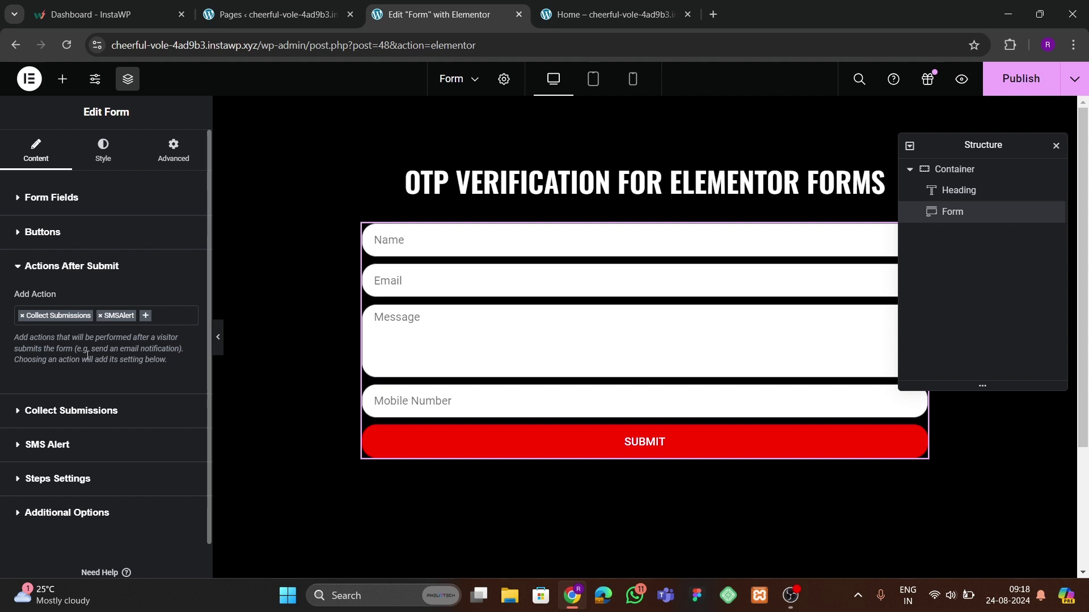
{"action": "left_click", "coordinate": [48, 445]}
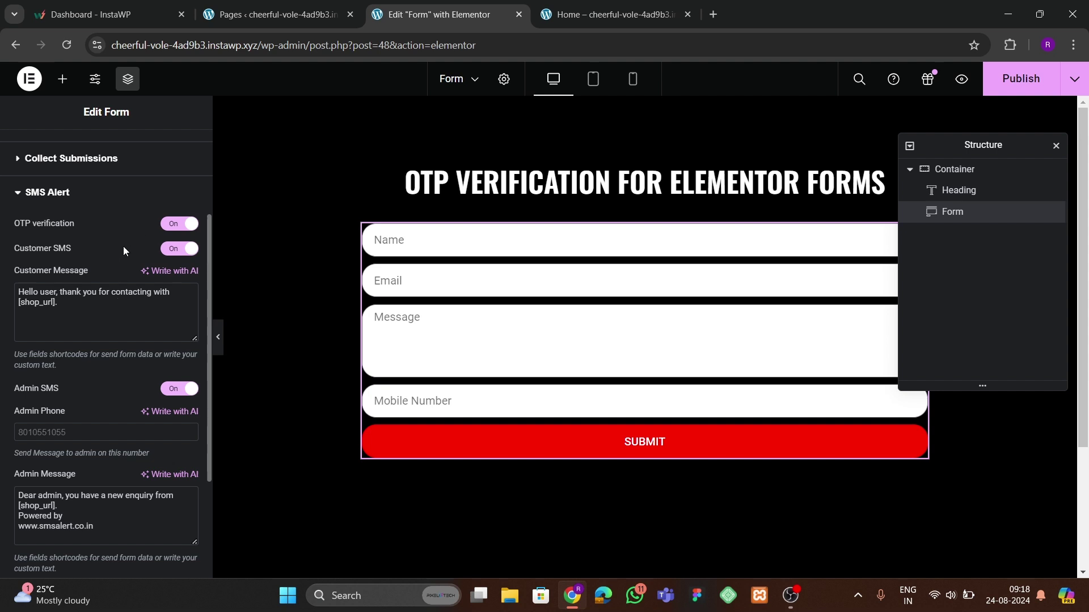
Step: Toggle the Customer SMS and Admin SMS switches and check the admin phone number setting
{"action": "left_click", "coordinate": [176, 250]}
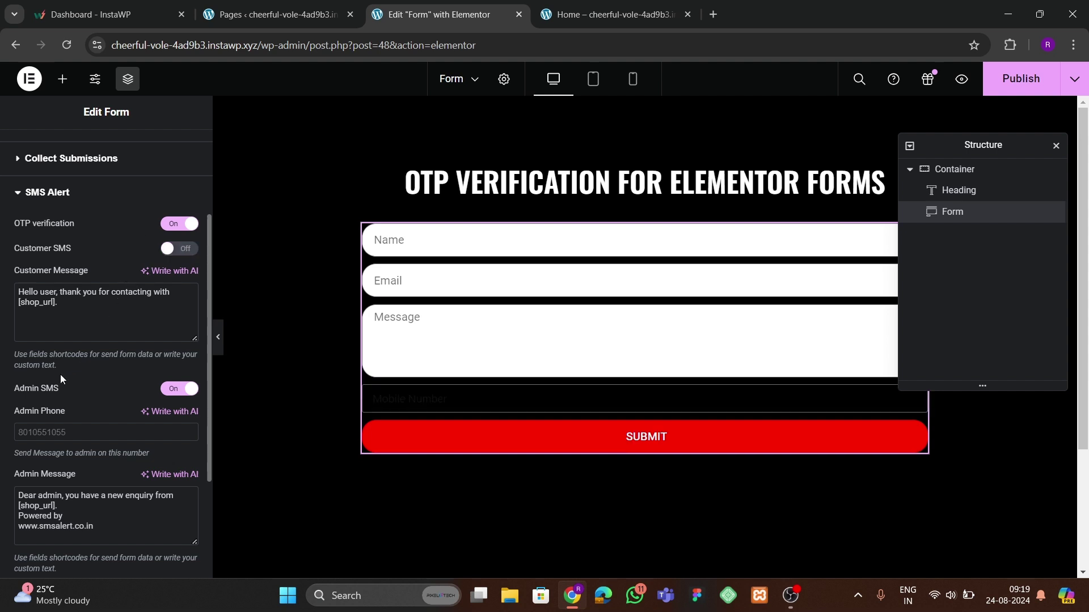
{"action": "left_click", "coordinate": [171, 390]}
{"action": "scroll", "coordinate": [63, 411], "scroll_direction": "down", "scroll_amount": 3}
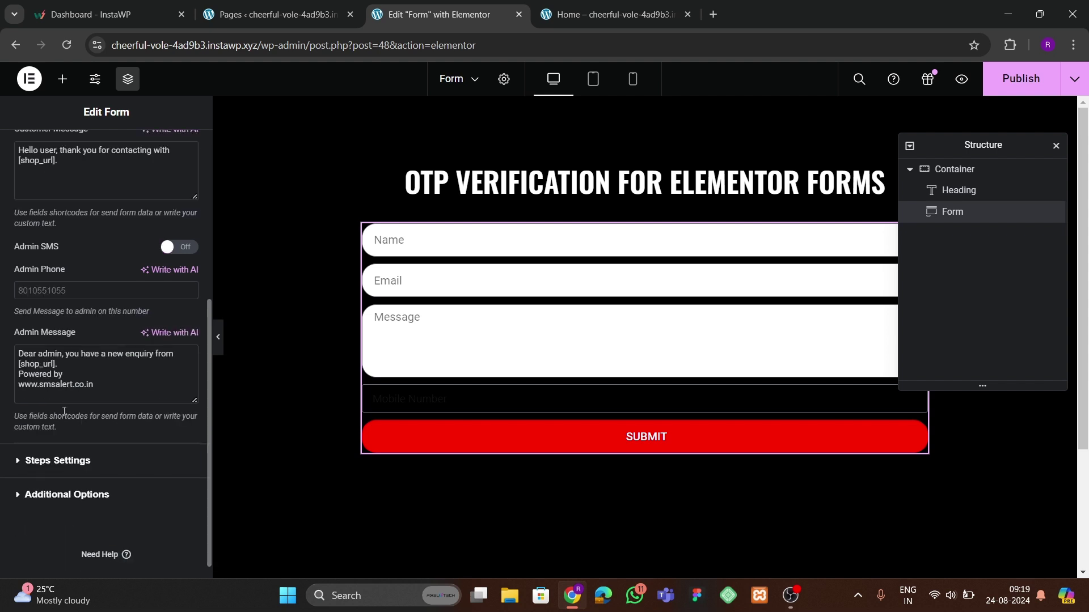
{"action": "scroll", "coordinate": [113, 342], "scroll_direction": "up", "scroll_amount": 3}
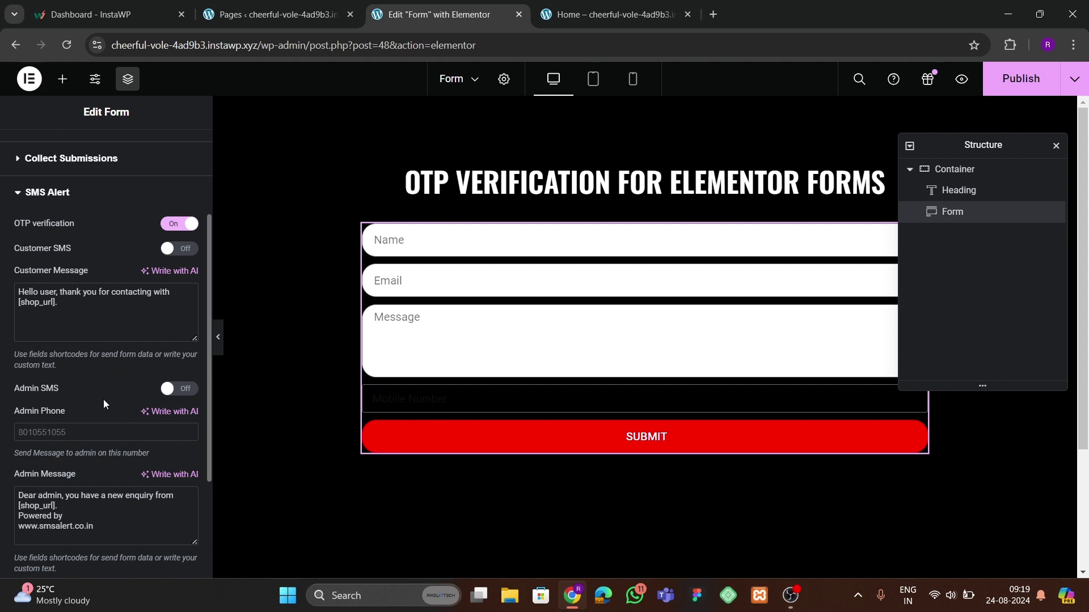
{"action": "scroll", "coordinate": [112, 421], "scroll_direction": "down", "scroll_amount": 3}
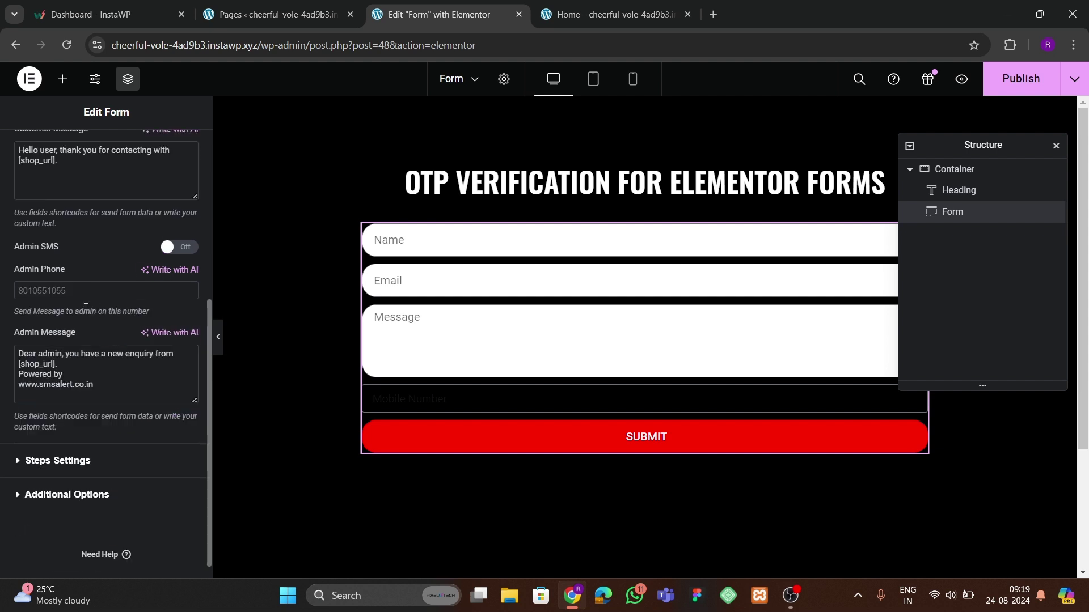
{"action": "left_click", "coordinate": [63, 289]}
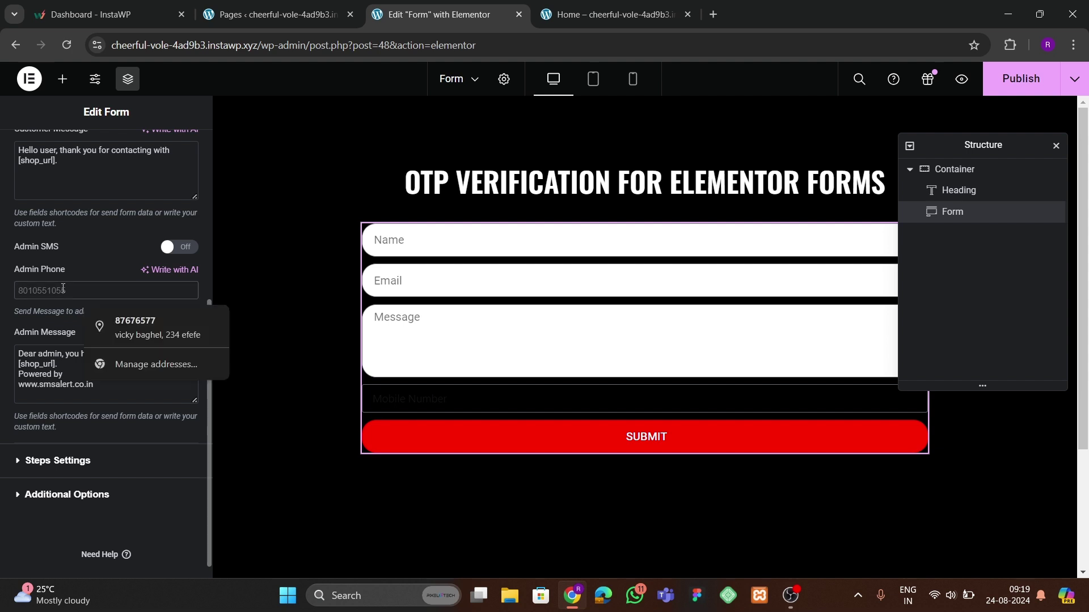
{"action": "left_click", "coordinate": [89, 265]}
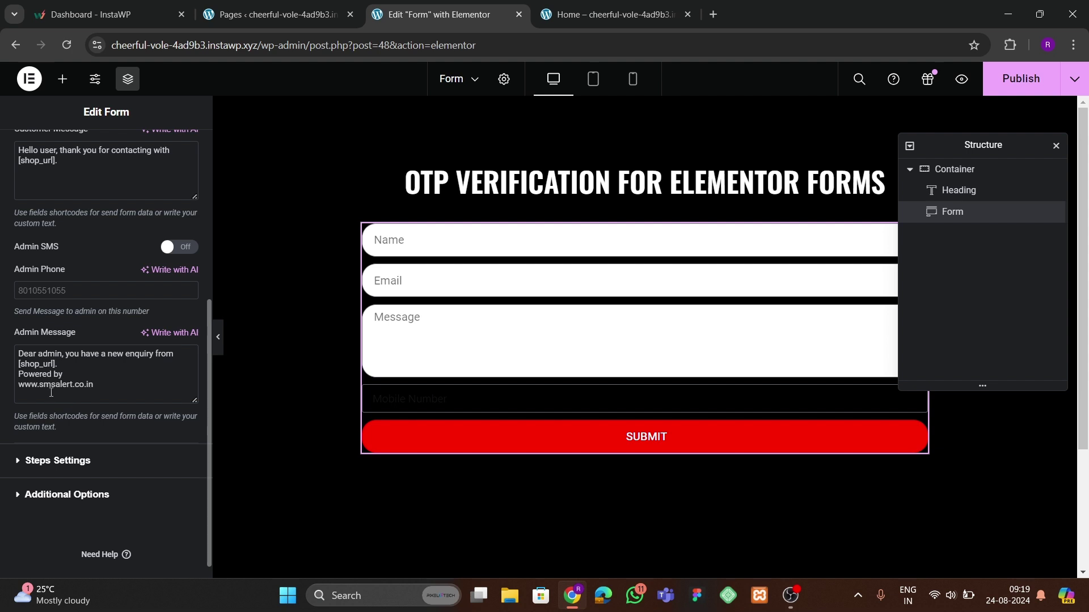
Step: Delete the word 'admin' from the Admin Message and expand Form Fields
{"action": "double_click", "coordinate": [51, 352]}
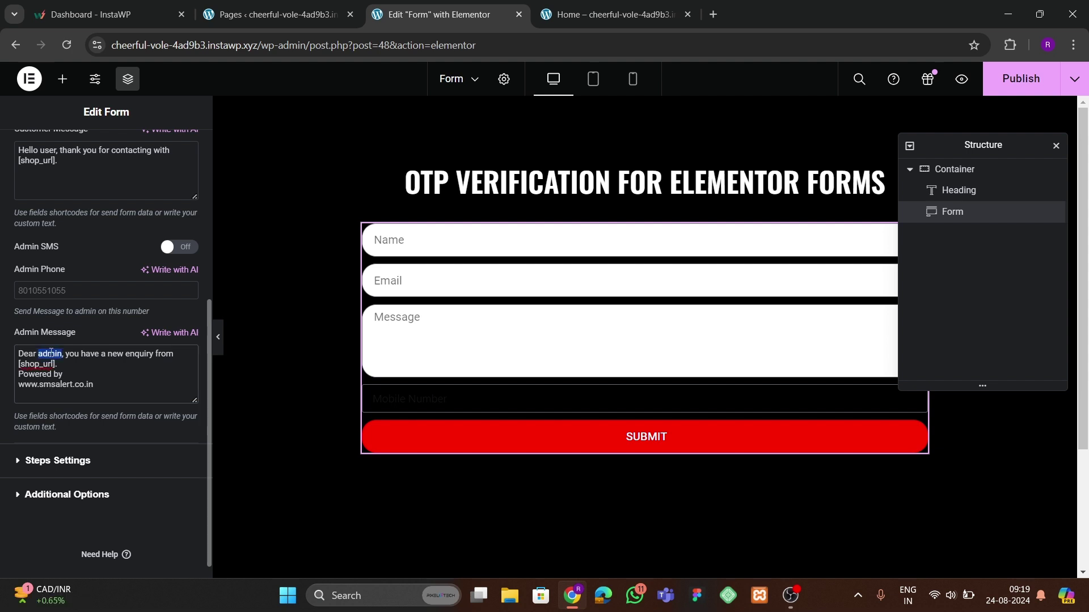
{"action": "key", "text": "BackSpace"}
{"action": "scroll", "coordinate": [50, 353], "scroll_direction": "up", "scroll_amount": 10}
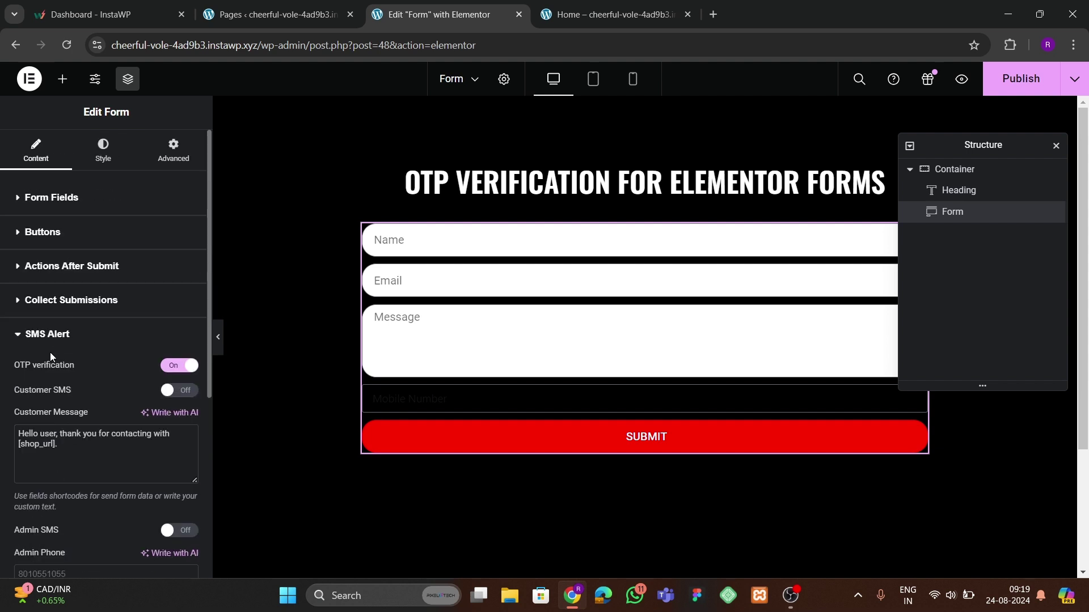
{"action": "left_click", "coordinate": [41, 198]}
Step: Copy the Name field's shortcode and paste it after 'Dear' in the Admin Message
{"action": "left_click", "coordinate": [66, 280]}
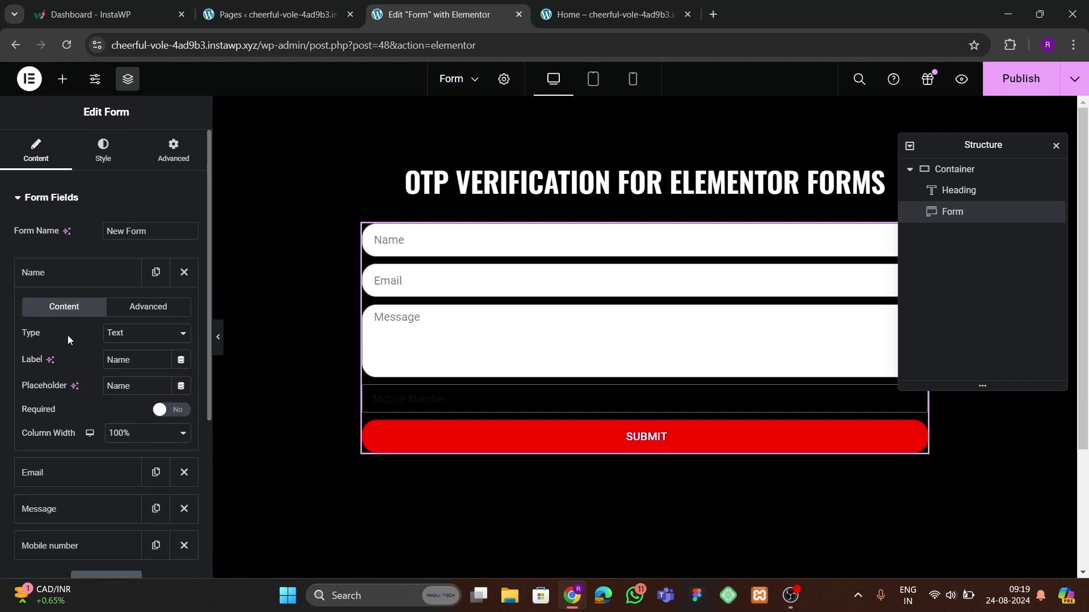
{"action": "left_click", "coordinate": [131, 311]}
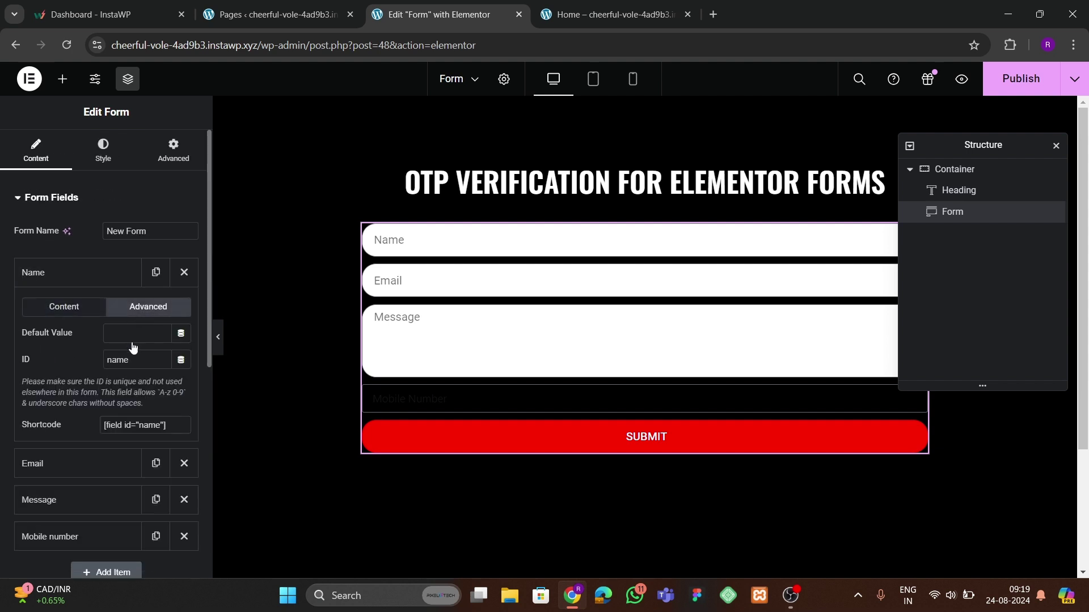
{"action": "left_click", "coordinate": [139, 429]}
{"action": "key", "text": "ctrl+c"}
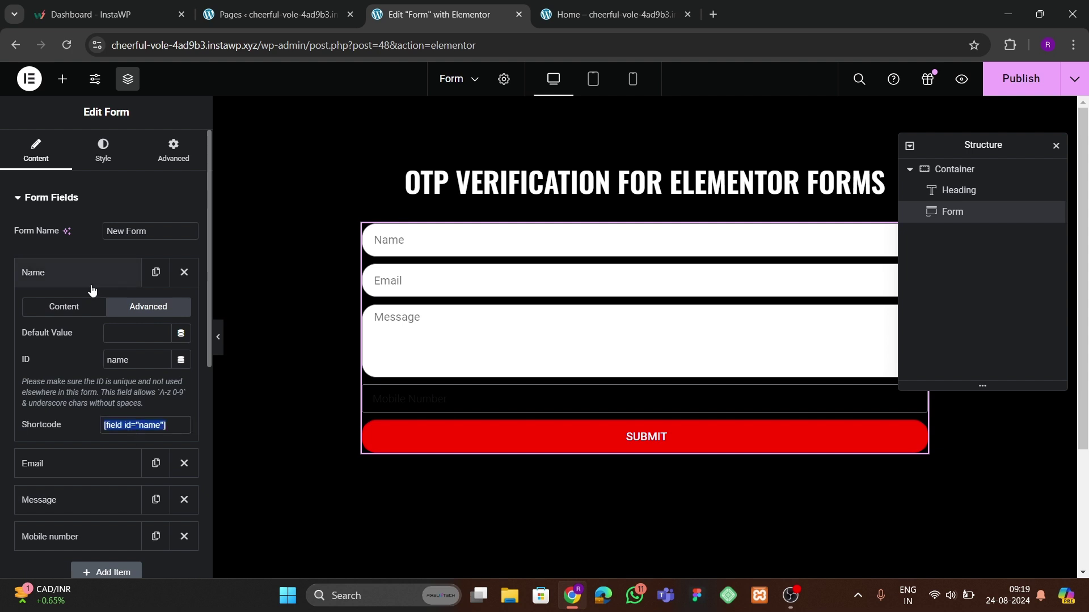
{"action": "left_click", "coordinate": [88, 273]}
{"action": "scroll", "coordinate": [96, 378], "scroll_direction": "down", "scroll_amount": 4}
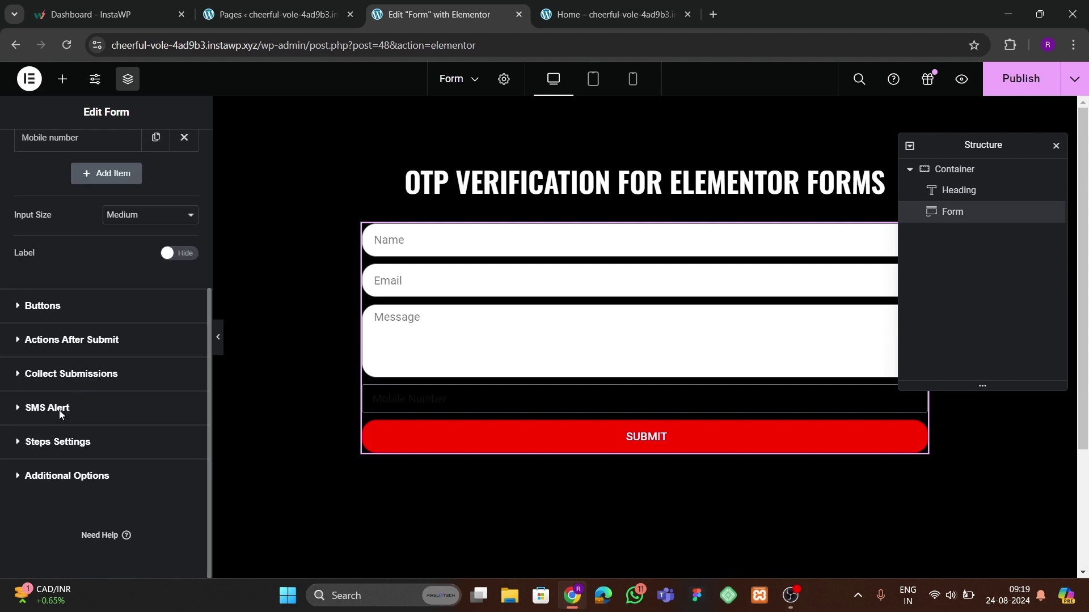
{"action": "left_click", "coordinate": [59, 409]}
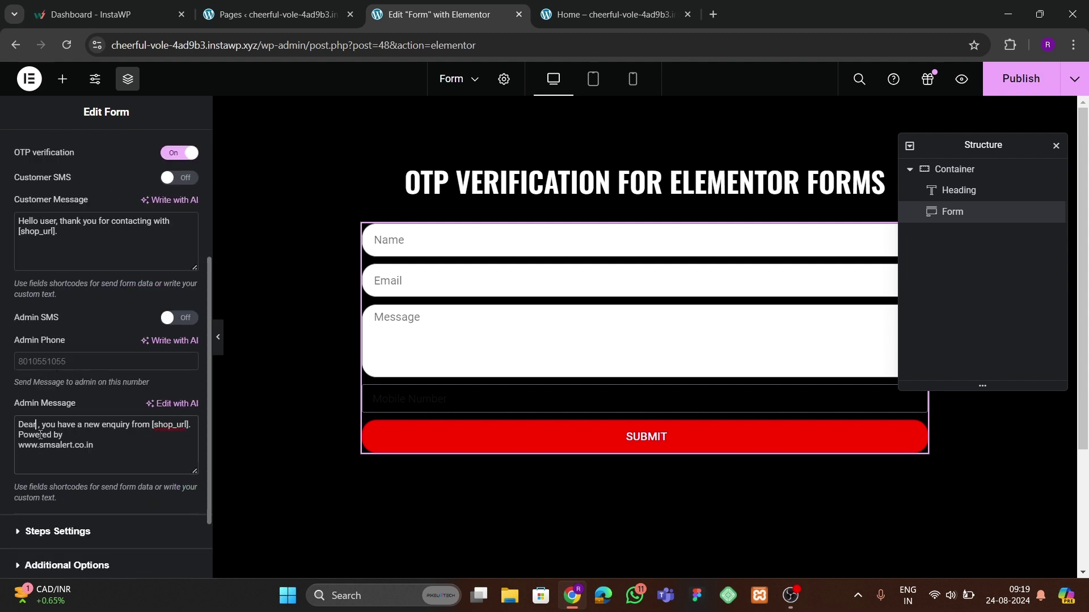
{"action": "key", "text": "ctrl+v"}
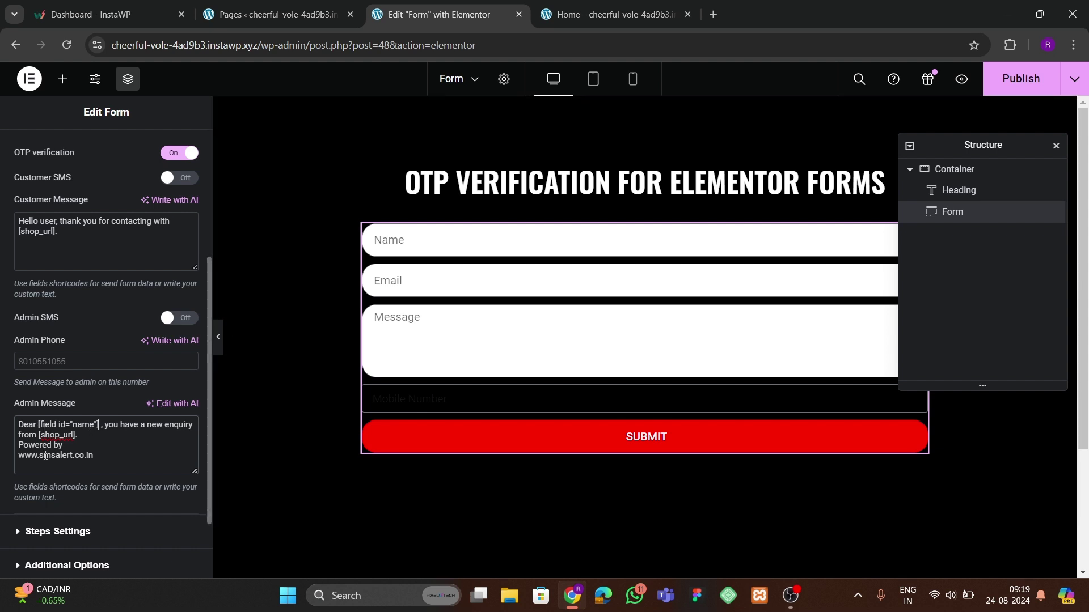
Step: Publish the form and view the published page
{"action": "scroll", "coordinate": [85, 459], "scroll_direction": "down", "scroll_amount": 1}
{"action": "scroll", "coordinate": [87, 363], "scroll_direction": "up", "scroll_amount": 3}
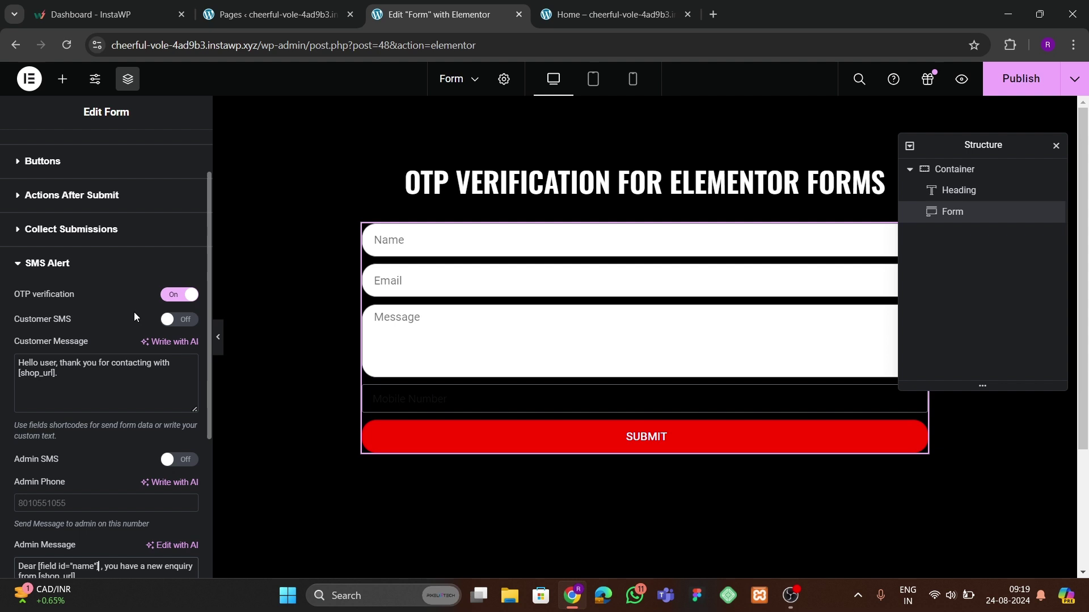
{"action": "scroll", "coordinate": [113, 307], "scroll_direction": "up", "scroll_amount": 2}
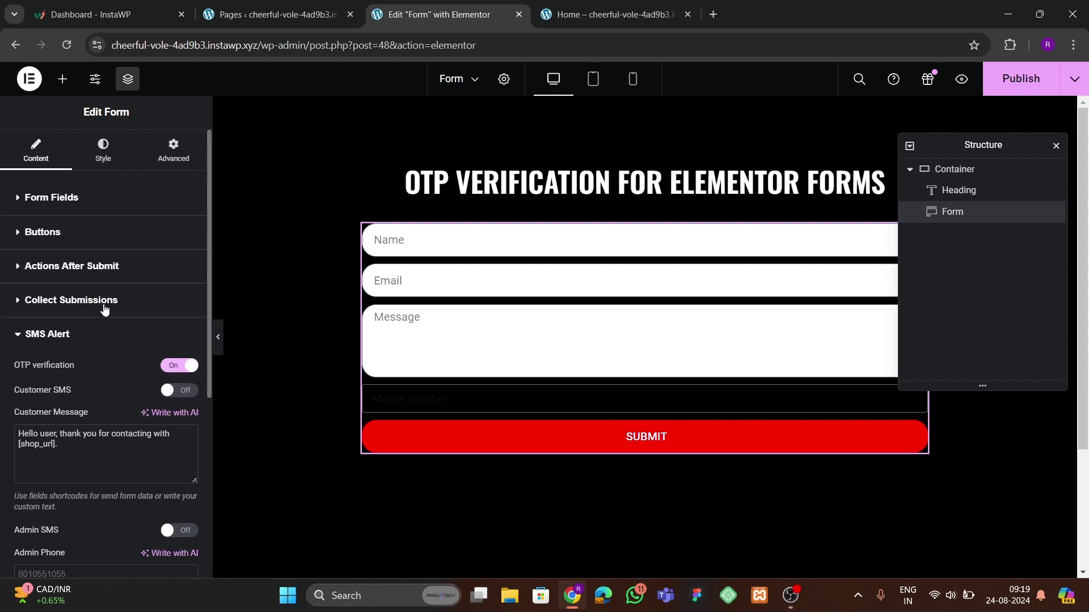
{"action": "left_click", "coordinate": [1001, 82]}
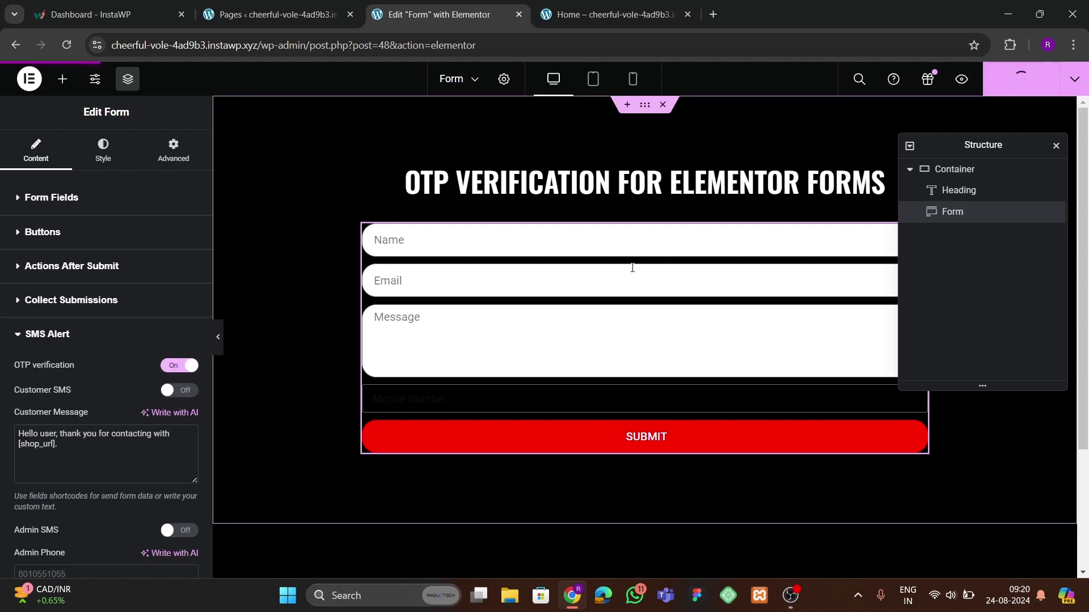
{"action": "left_click", "coordinate": [1075, 78]}
{"action": "left_click", "coordinate": [1015, 189]}
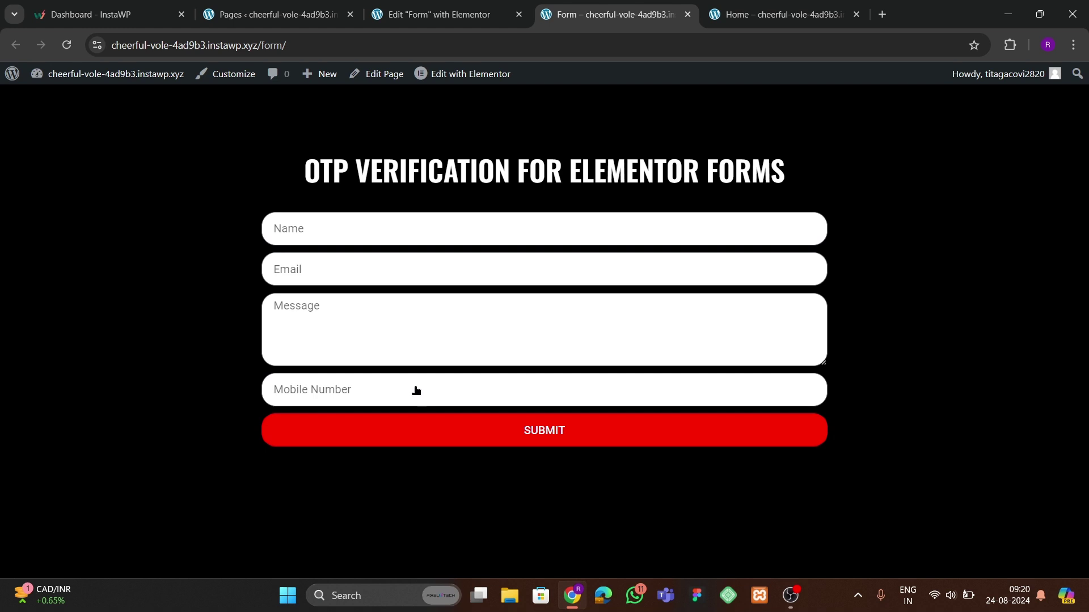
Step: Try the Mobile Number and Name fields on the live form, then go to smsalert.co.in
{"action": "left_click", "coordinate": [417, 388]}
{"action": "left_click", "coordinate": [329, 229]}
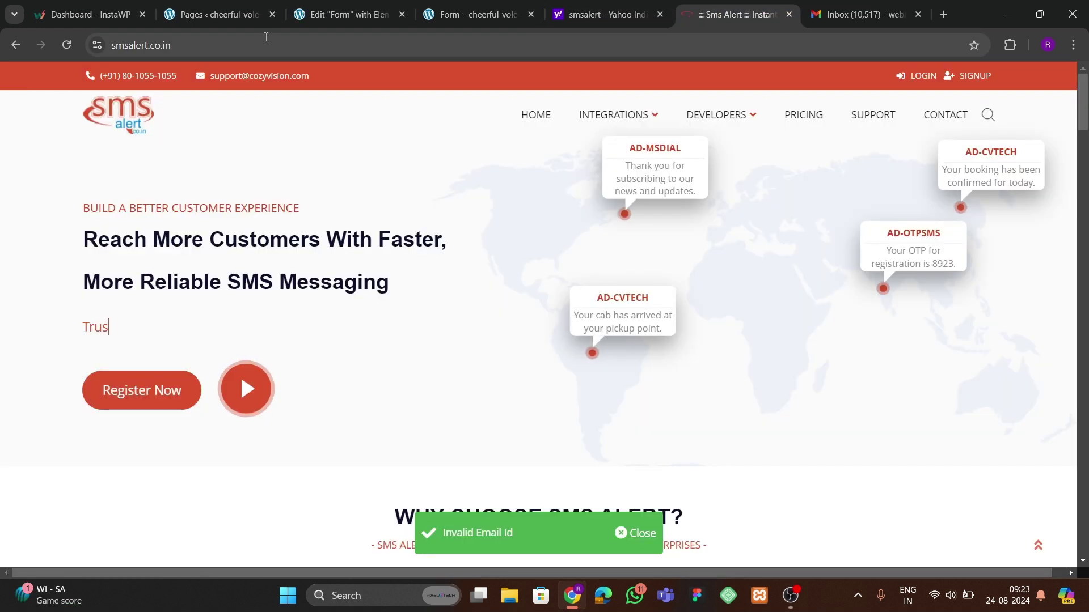
{"action": "left_click", "coordinate": [266, 37]}
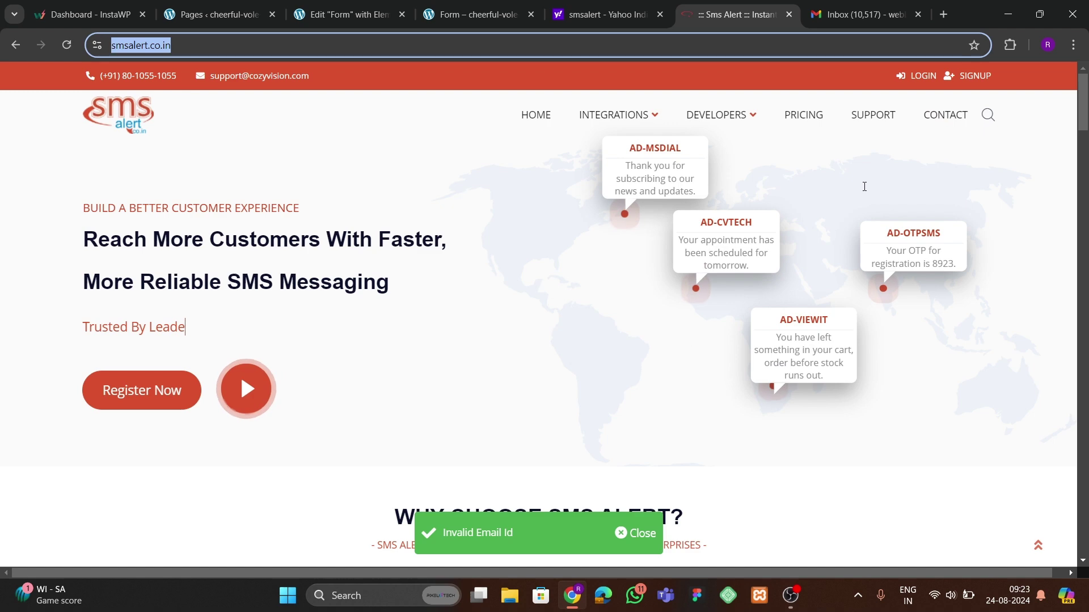
Step: Sign up for an SMS Alert demo account and dismiss the 5 demo SMS credit notice
{"action": "left_click", "coordinate": [975, 76]}
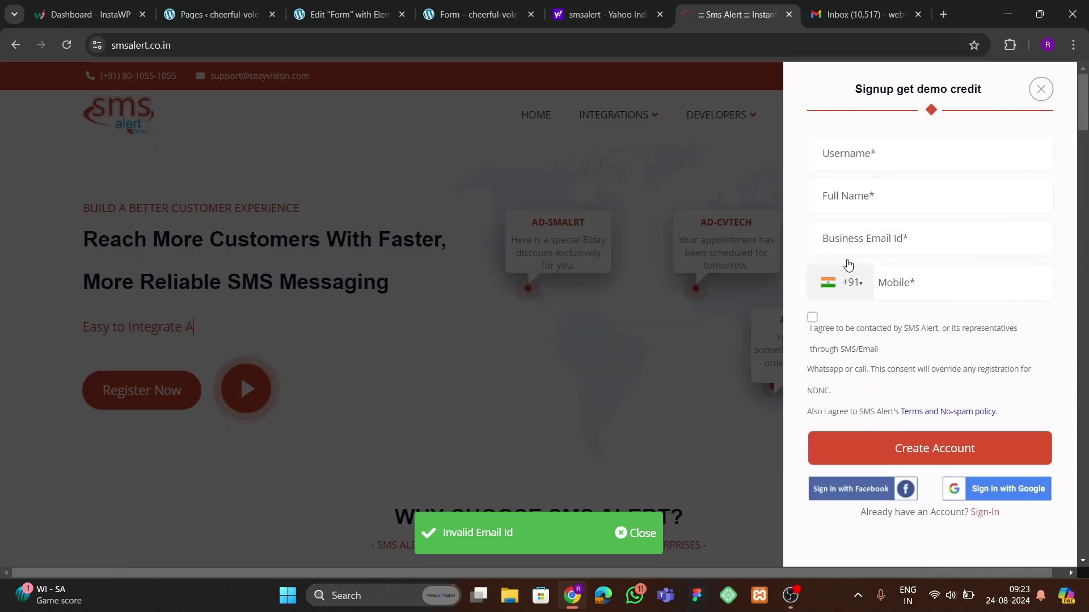
{"action": "left_click", "coordinate": [862, 165]}
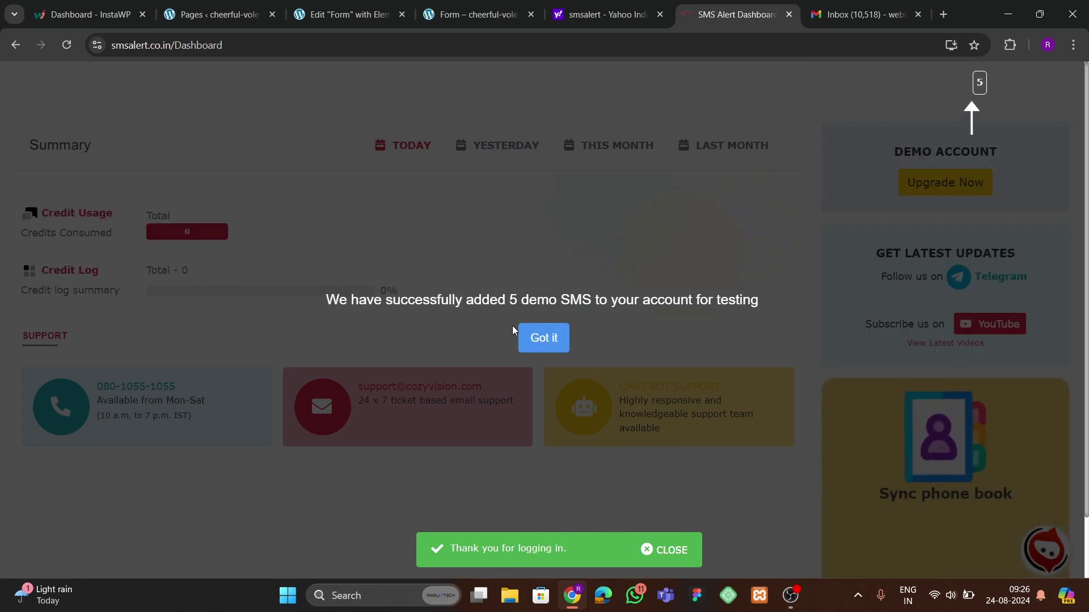
{"action": "left_click", "coordinate": [544, 340]}
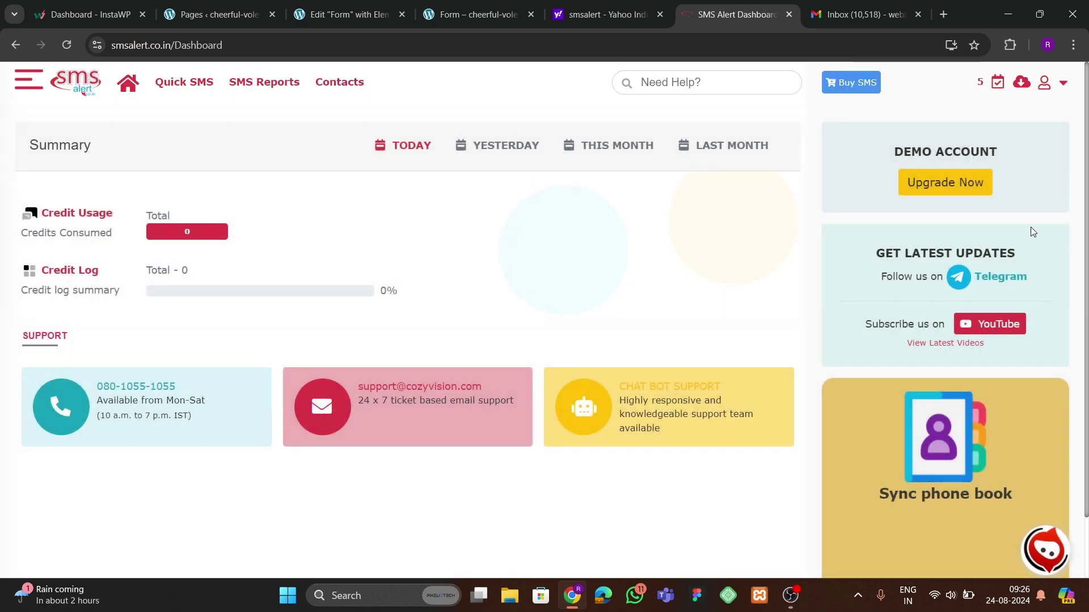
Step: In Gmail, open the New Customer Signup email and select the account's user name
{"action": "left_click", "coordinate": [882, 16]}
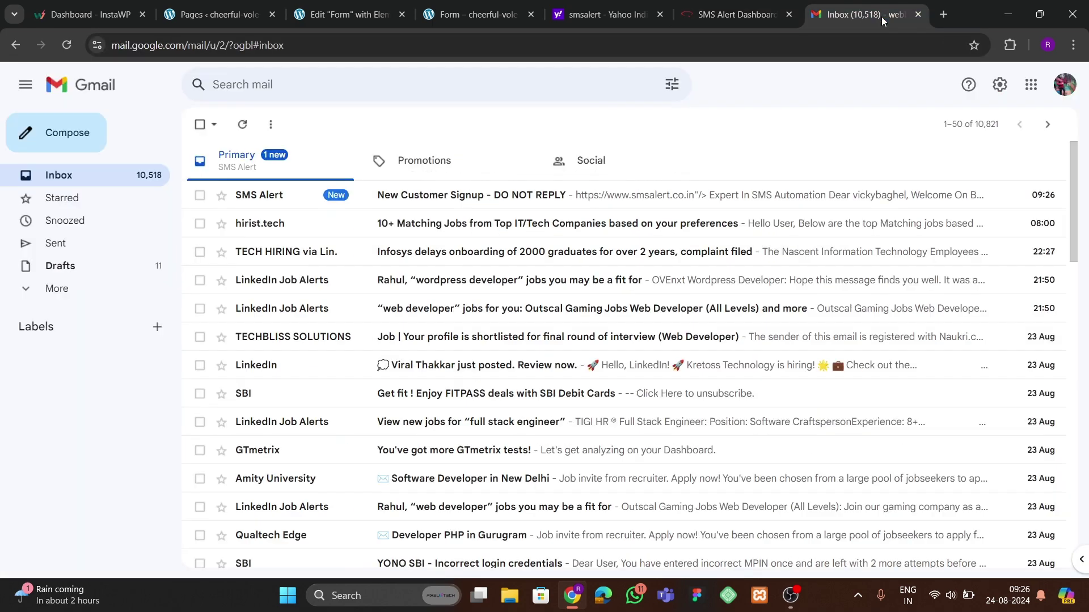
{"action": "left_click", "coordinate": [436, 199]}
{"action": "scroll", "coordinate": [636, 403], "scroll_direction": "down", "scroll_amount": 6}
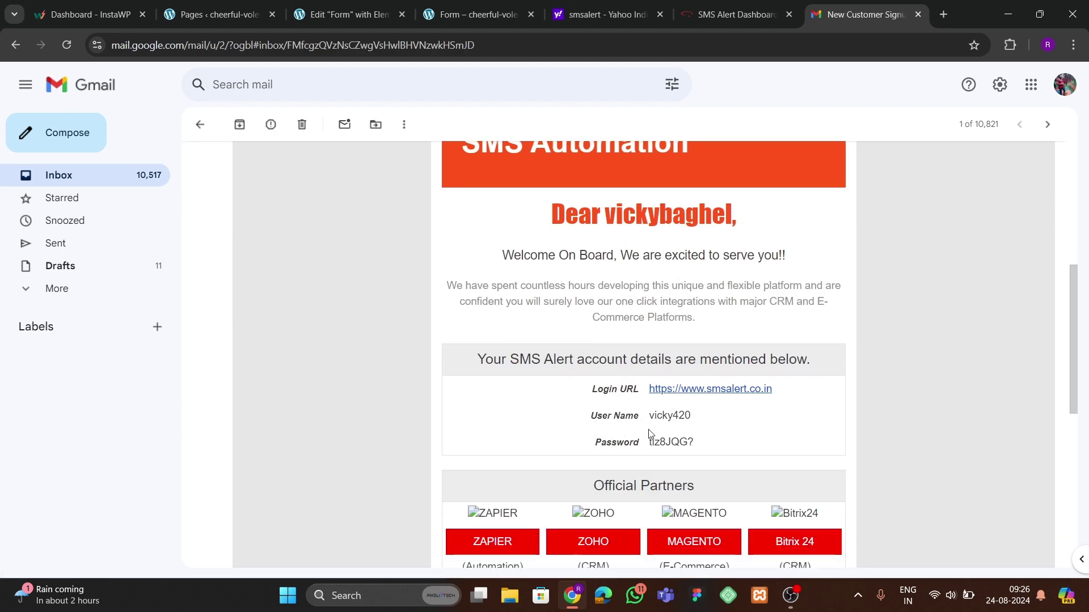
{"action": "left_click_drag", "start_coordinate": [650, 419], "coordinate": [698, 418]}
{"action": "key", "text": "ctrl+c"}
Step: Open the SMS Alert plugin settings and log out of the currently linked account
{"action": "left_click", "coordinate": [207, 16]}
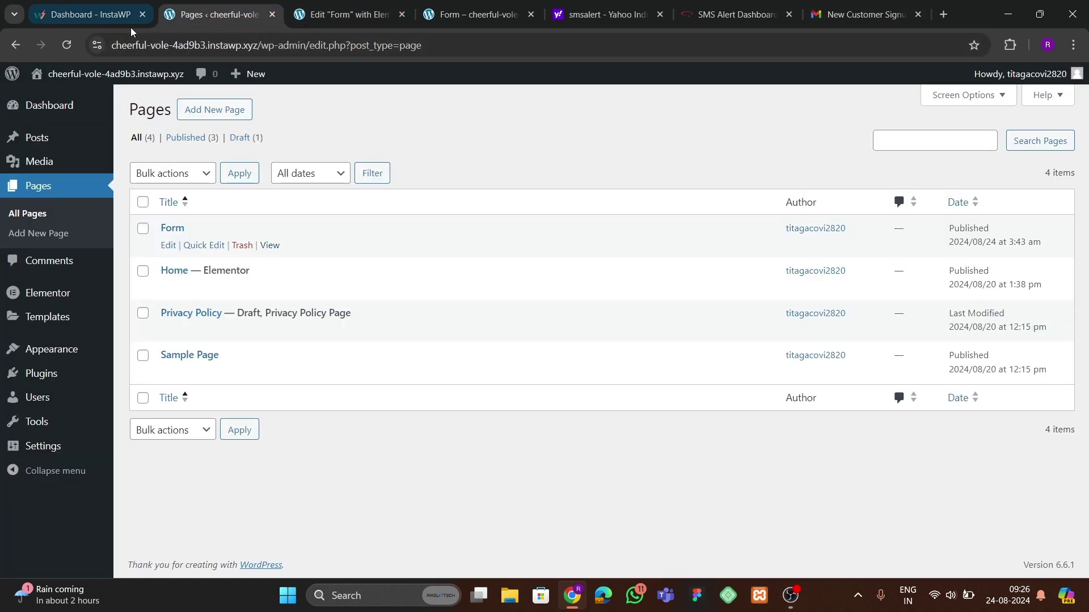
{"action": "mouse_move", "coordinate": [2, 422]}
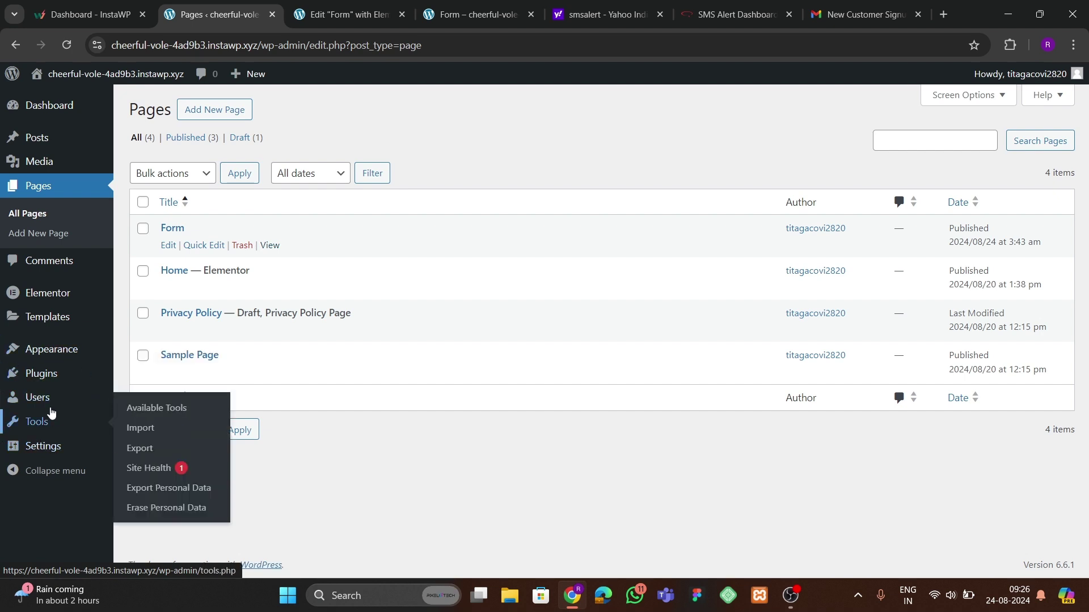
{"action": "mouse_move", "coordinate": [44, 448]}
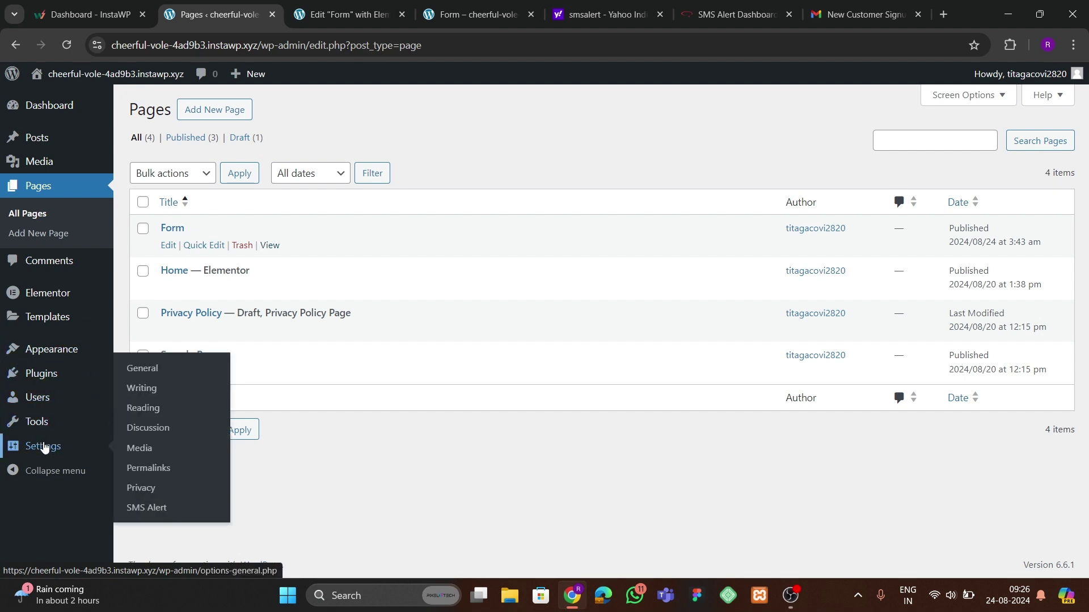
{"action": "left_click", "coordinate": [150, 507]}
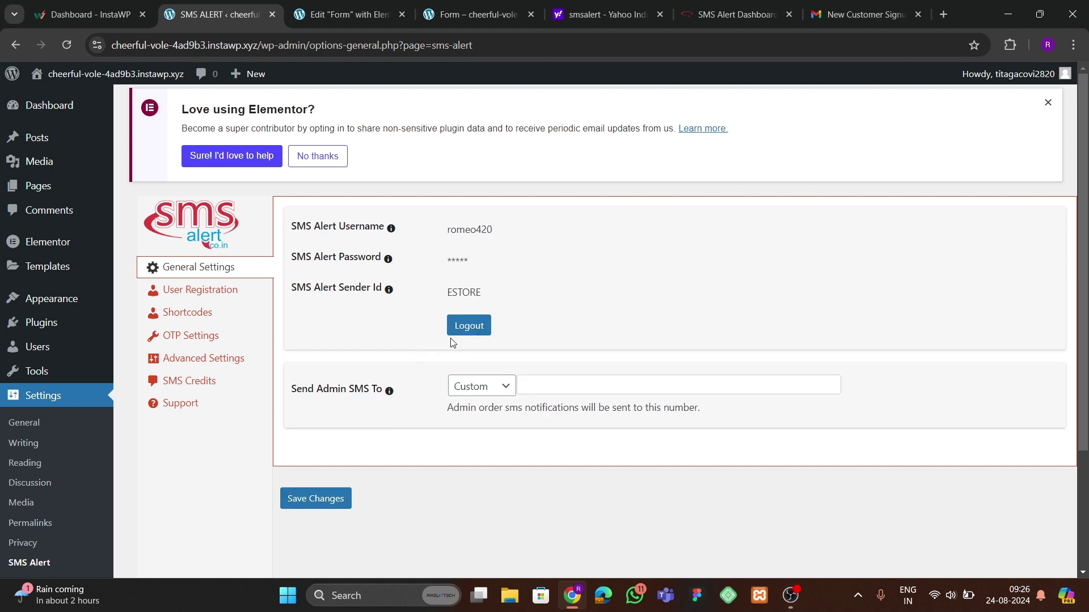
{"action": "left_click", "coordinate": [466, 333]}
{"action": "left_click", "coordinate": [595, 133]}
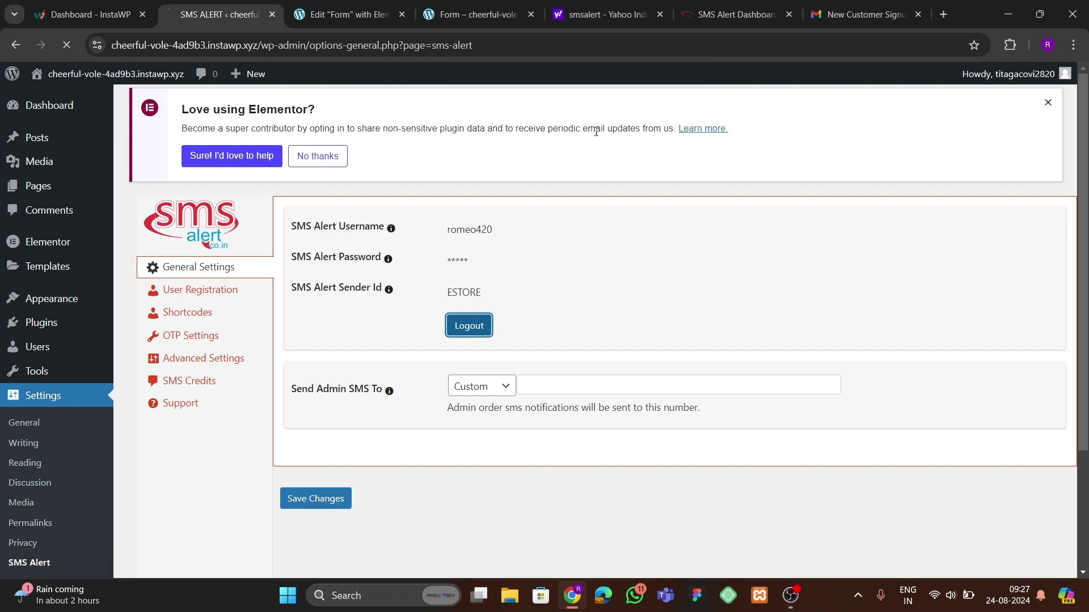
Step: Link SMS Alert to the demo account with its username and password, then save the settings
{"action": "left_click", "coordinate": [474, 277]}
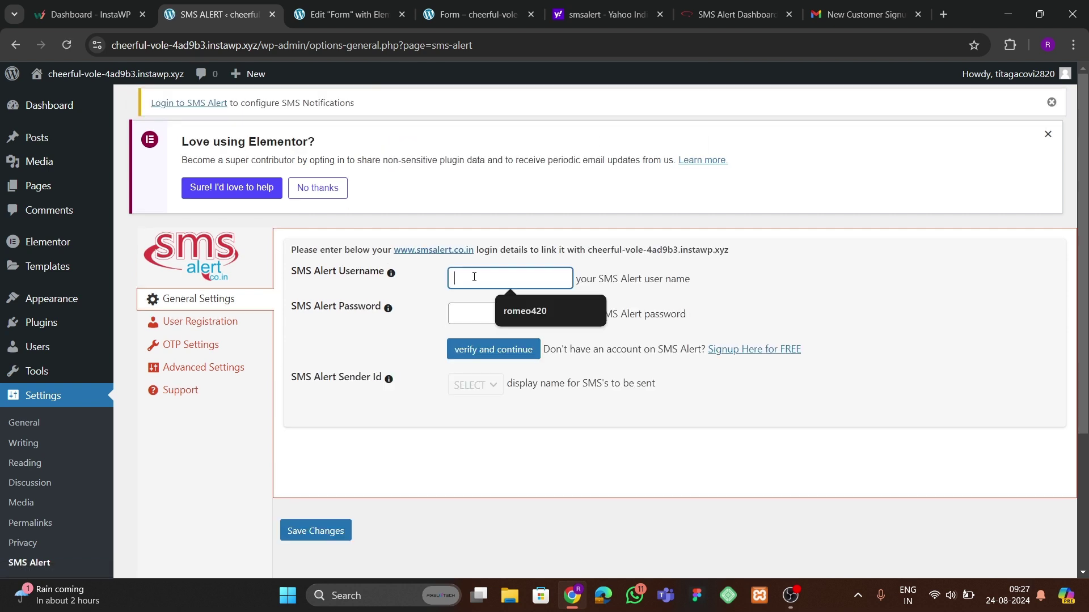
{"action": "key", "text": "ctrl+v"}
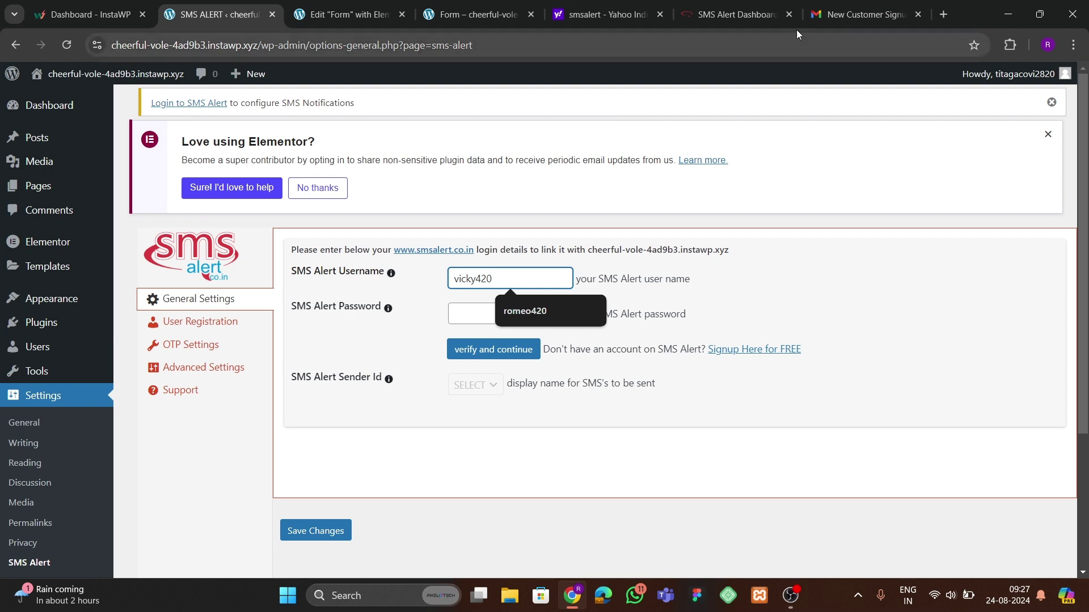
{"action": "left_click", "coordinate": [866, 14]}
{"action": "left_click_drag", "start_coordinate": [650, 443], "coordinate": [703, 445]}
{"action": "key", "text": "ctrl+c"}
{"action": "left_click", "coordinate": [661, 443]}
{"action": "left_click", "coordinate": [361, 14]}
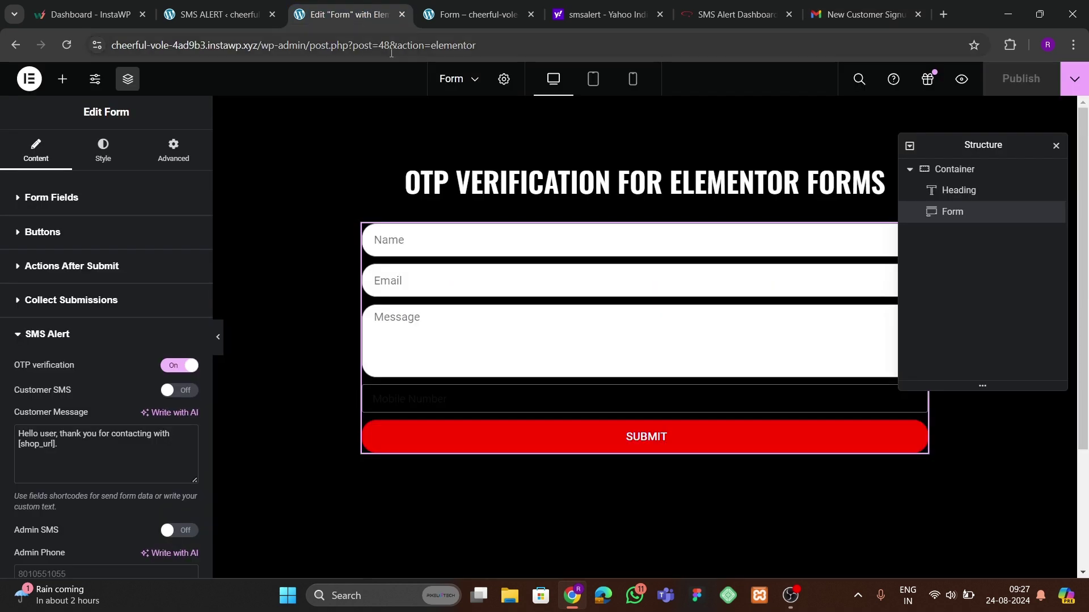
{"action": "left_click", "coordinate": [220, 14]}
{"action": "left_click", "coordinate": [464, 315]}
{"action": "key", "text": "ctrl+v"}
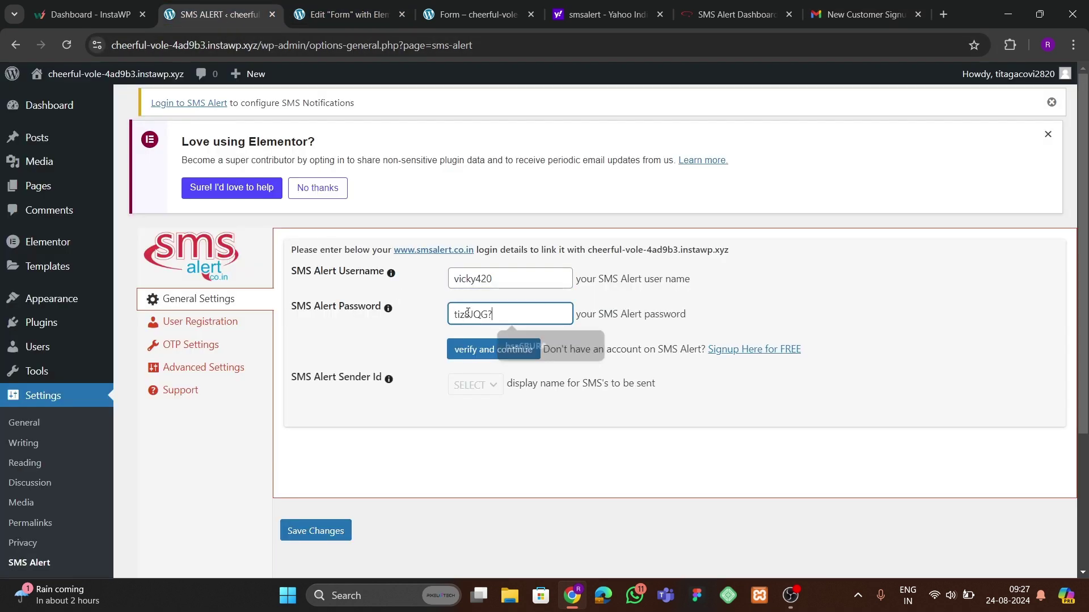
{"action": "left_click", "coordinate": [474, 349]}
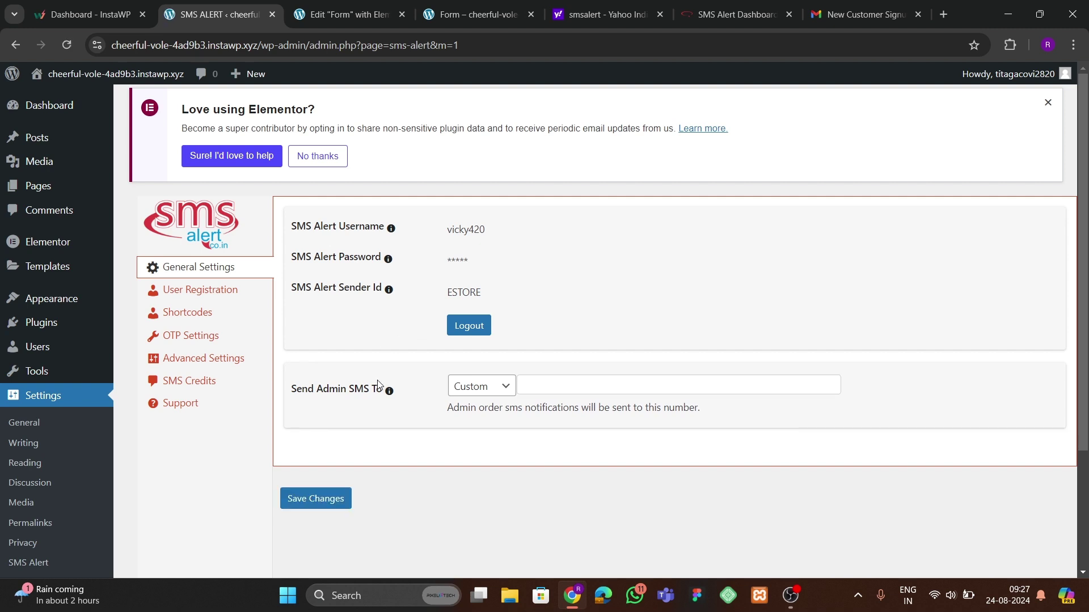
{"action": "left_click", "coordinate": [318, 507]}
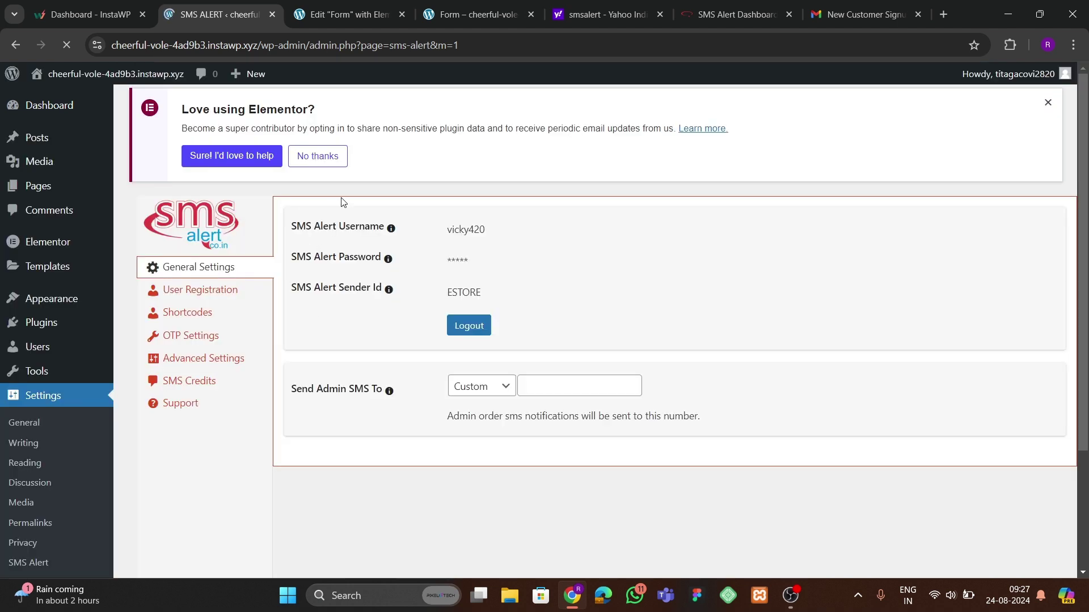
Step: Expand the form's Collect Submissions settings in the Elementor editor
{"action": "left_click", "coordinate": [347, 17]}
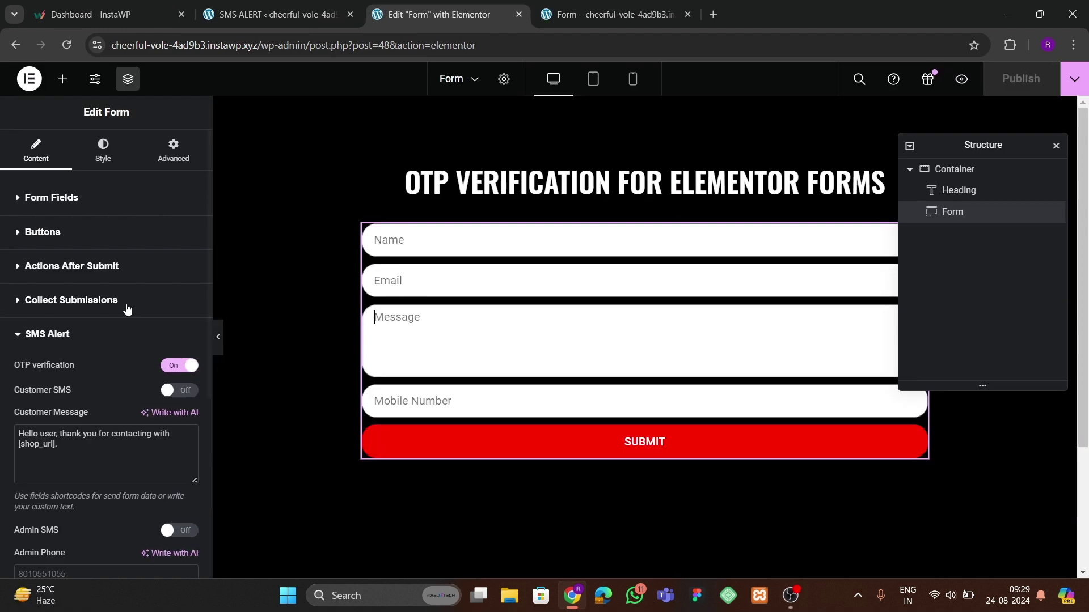
{"action": "scroll", "coordinate": [86, 341], "scroll_direction": "down", "scroll_amount": 3}
{"action": "scroll", "coordinate": [77, 326], "scroll_direction": "down", "scroll_amount": 2}
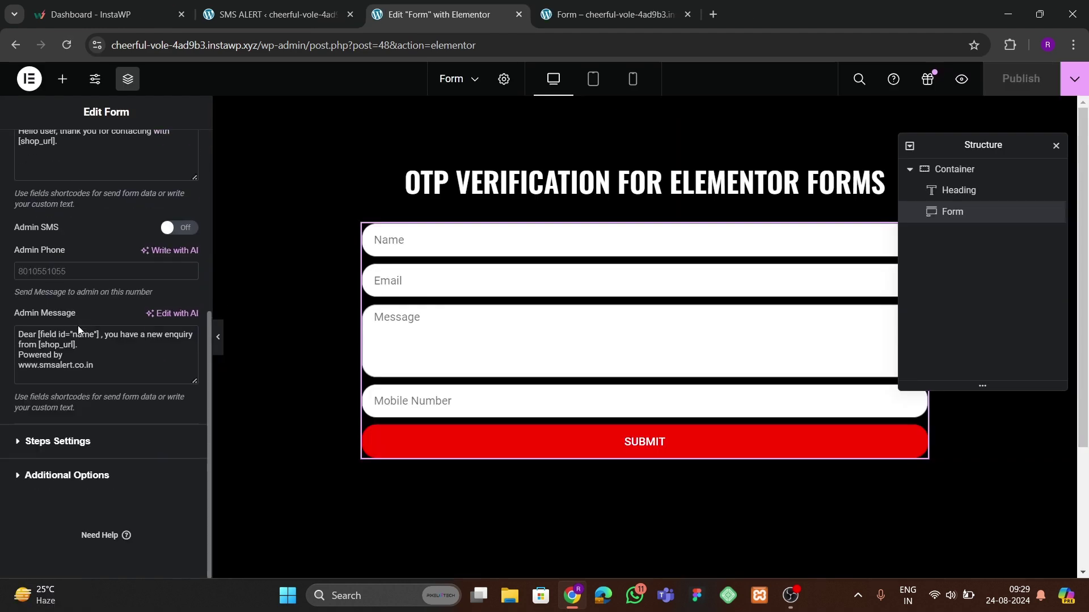
{"action": "scroll", "coordinate": [73, 368], "scroll_direction": "up", "scroll_amount": 5}
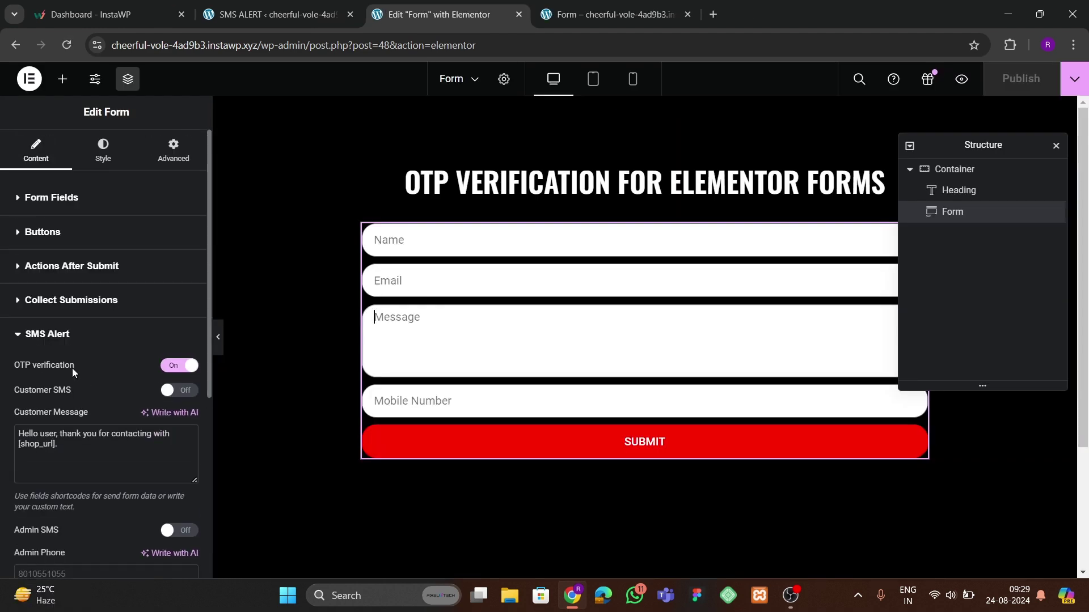
{"action": "left_click", "coordinate": [41, 300]}
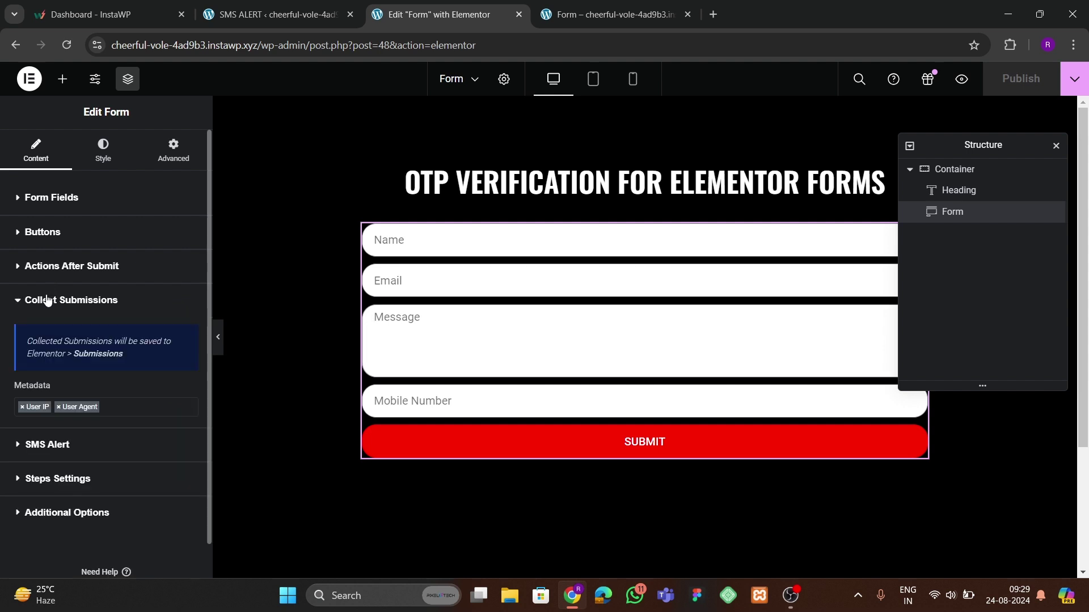
Step: Set the Messages success colour to white and publish the form page
{"action": "left_click", "coordinate": [108, 153]}
{"action": "scroll", "coordinate": [91, 297], "scroll_direction": "down", "scroll_amount": 4}
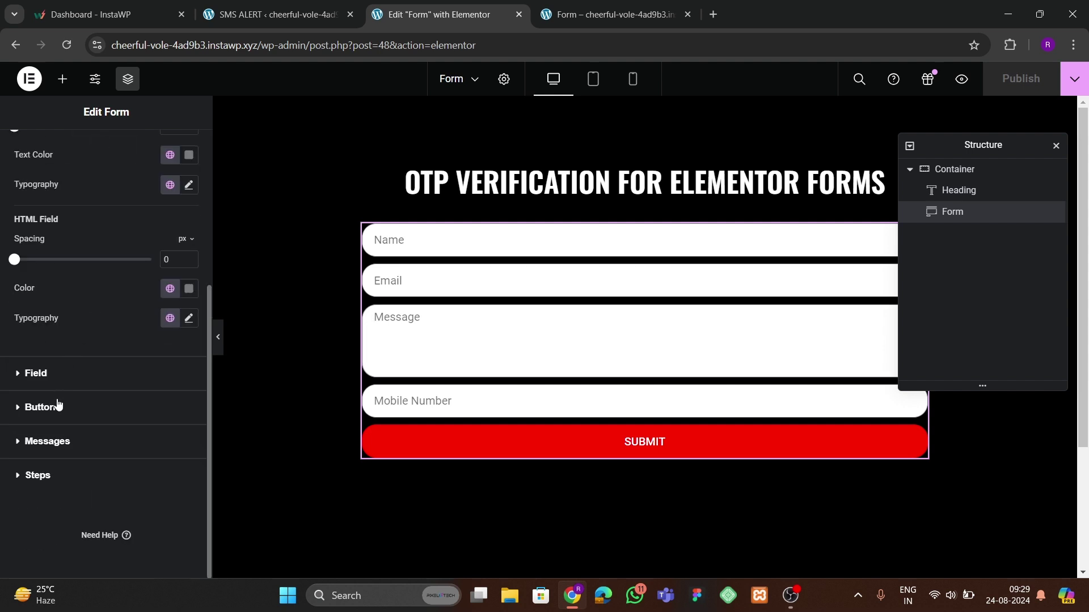
{"action": "left_click", "coordinate": [50, 441]}
{"action": "left_click", "coordinate": [189, 420]}
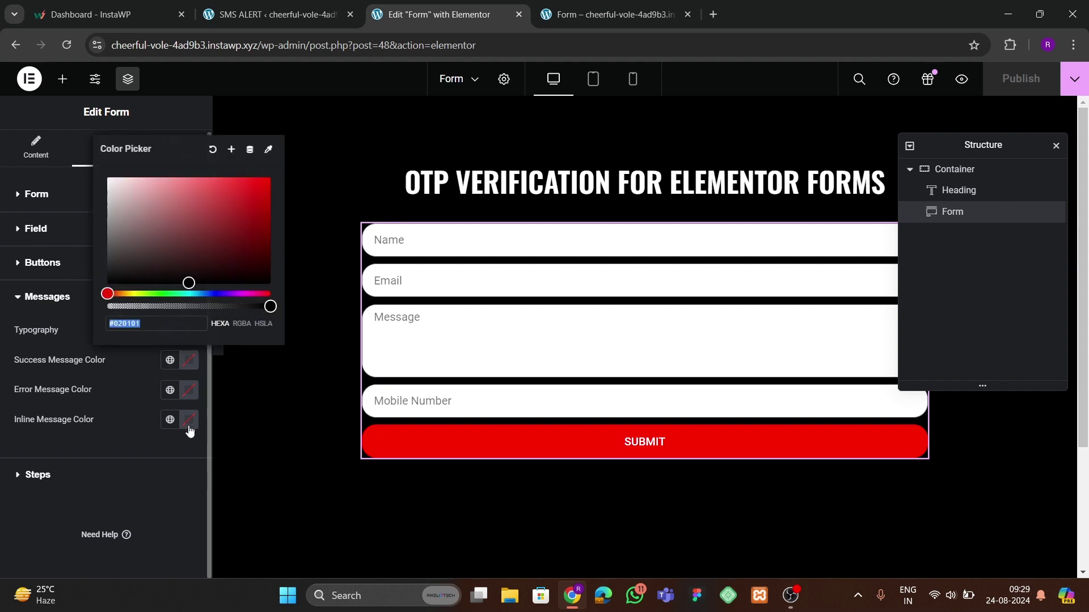
{"action": "left_click_drag", "start_coordinate": [197, 231], "coordinate": [108, 178]}
{"action": "left_click", "coordinate": [117, 391]}
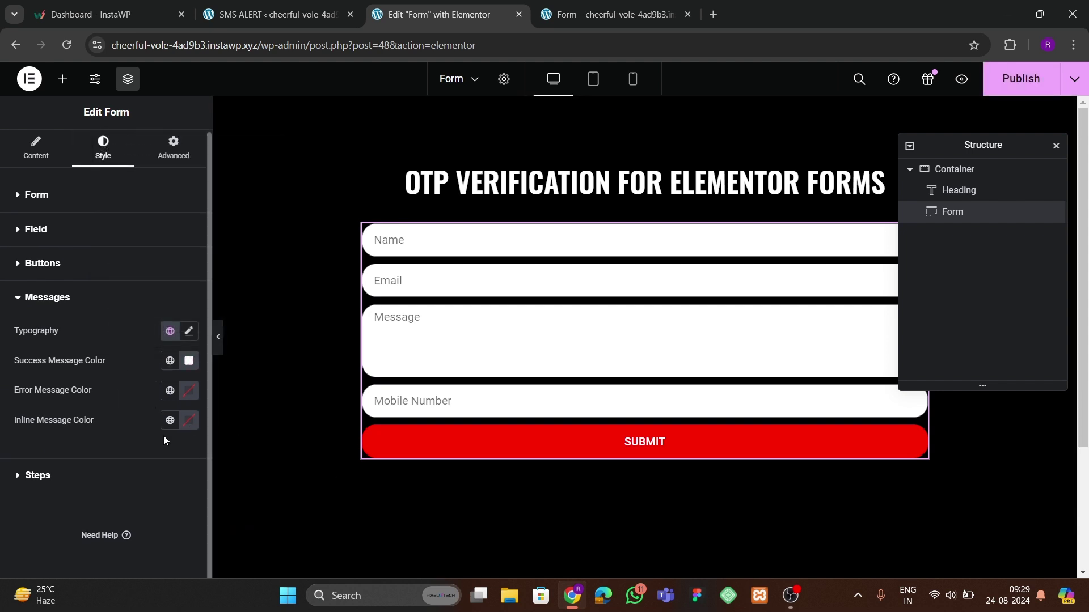
{"action": "left_click", "coordinate": [1021, 79]}
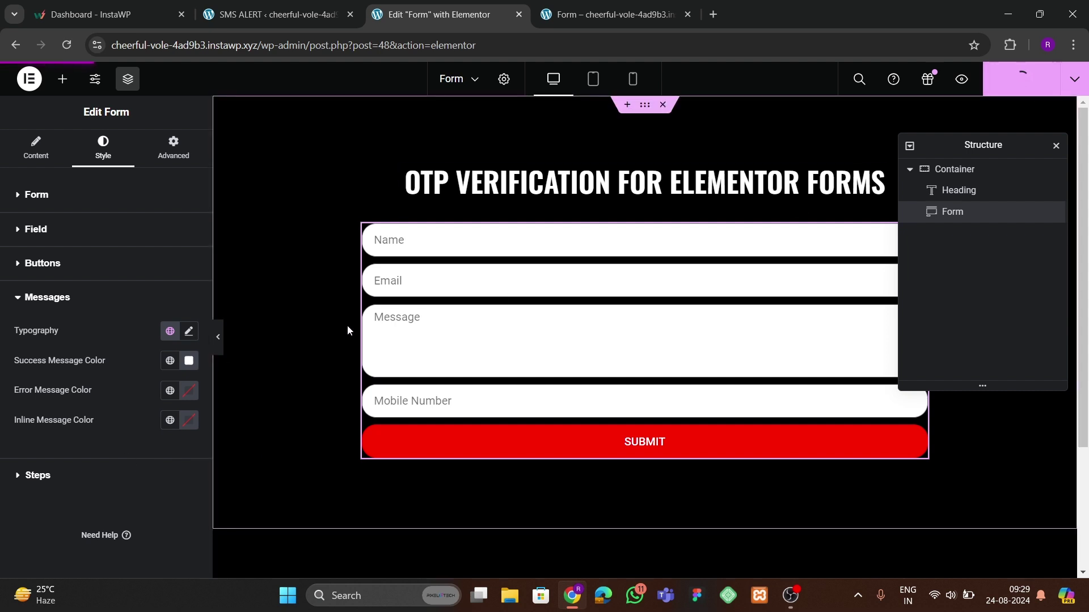
{"action": "left_click", "coordinate": [591, 16]}
Step: Load the copied form page address in a new Incognito window
{"action": "left_click", "coordinate": [357, 46]}
{"action": "key", "text": "ctrl+c"}
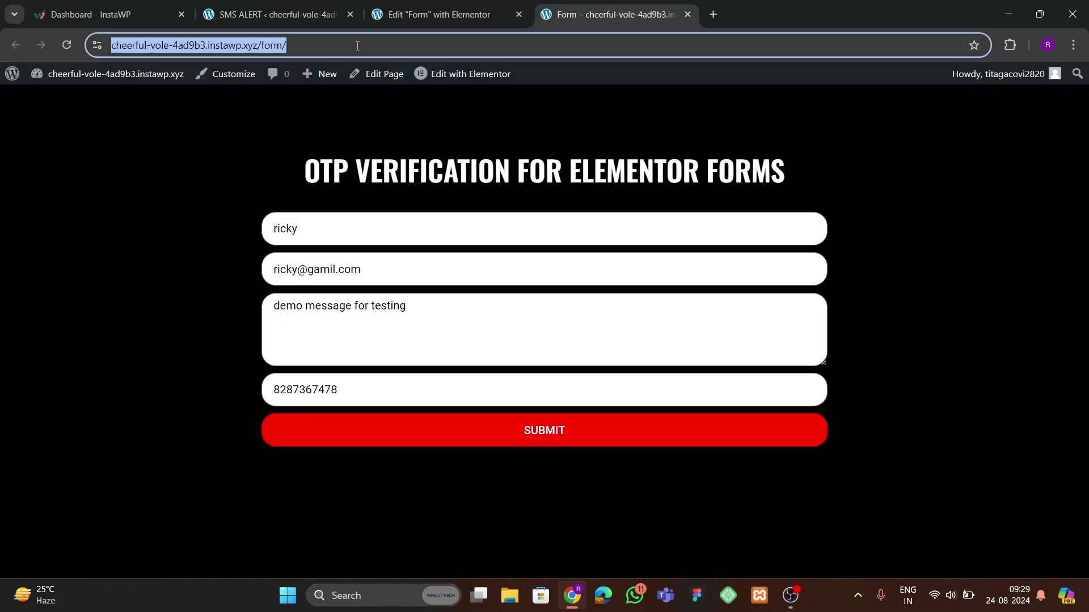
{"action": "left_click", "coordinate": [1056, 46]}
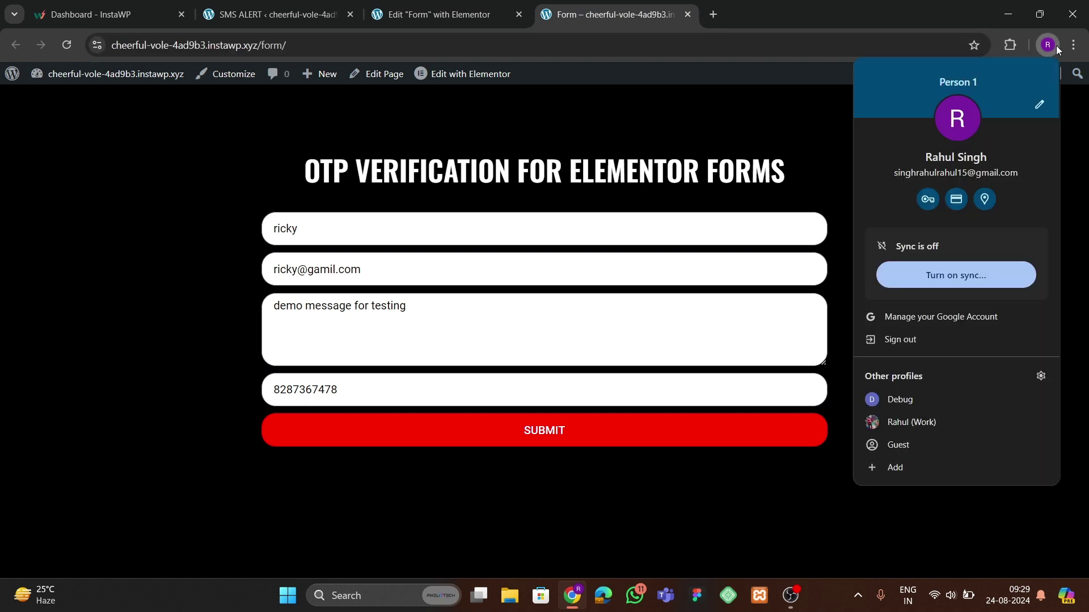
{"action": "left_click", "coordinate": [1070, 50]}
{"action": "left_click", "coordinate": [986, 113]}
{"action": "key", "text": "ctrl+v"}
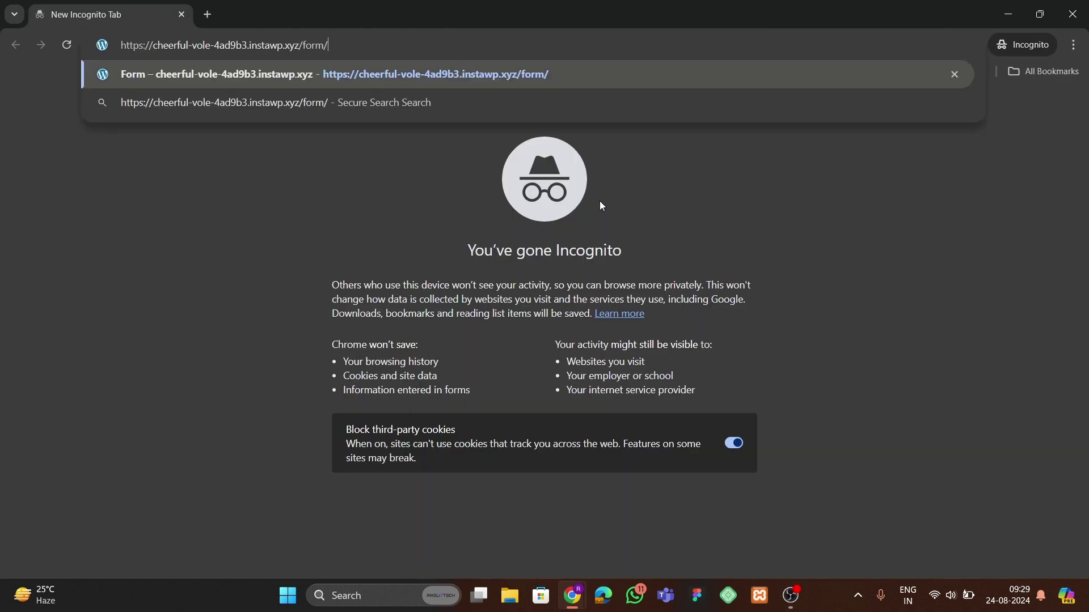
{"action": "key", "text": "Return"}
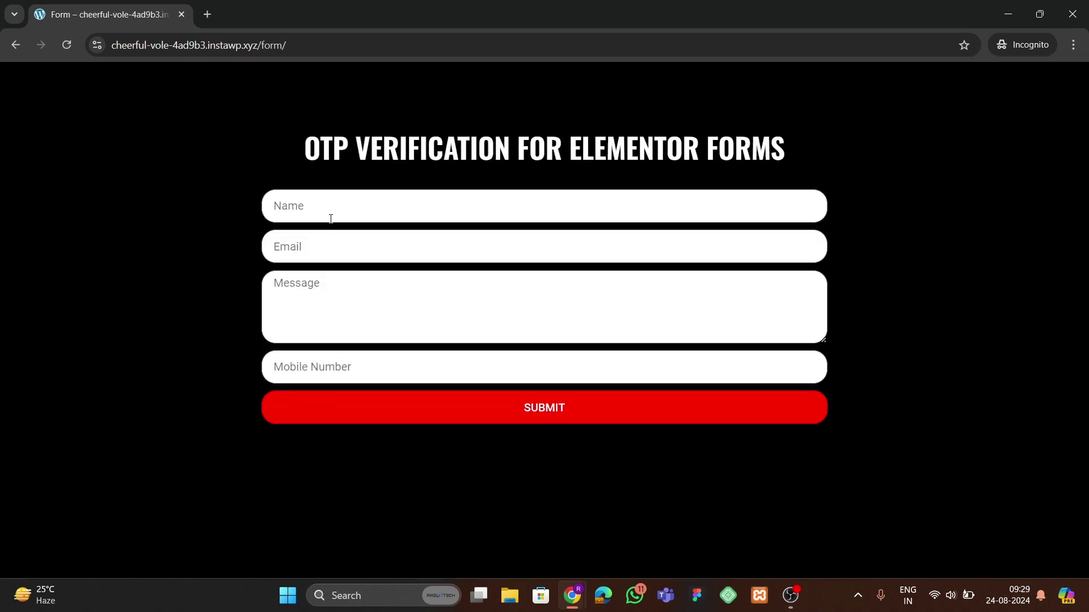
Step: Fill in a test name, e-mail, message 'demo mail' and a mobile number
{"action": "left_click", "coordinate": [329, 202]}
{"action": "type", "text": "ricky"}
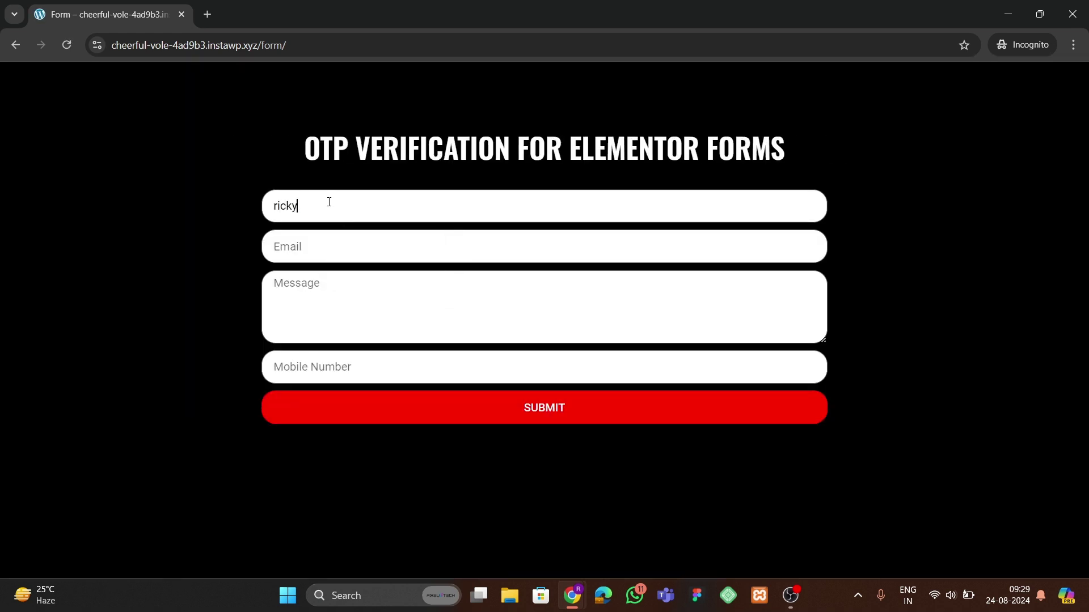
{"action": "type", "text": "y"}
{"action": "key", "text": "Tab"}
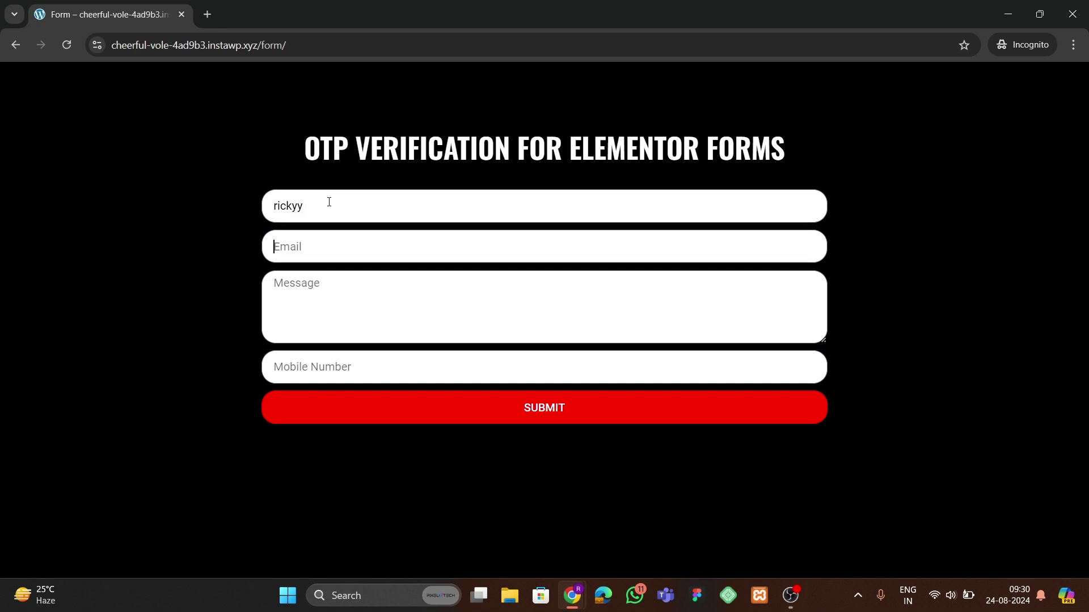
{"action": "key", "text": "Tab"}
{"action": "type", "text": "demo mail"}
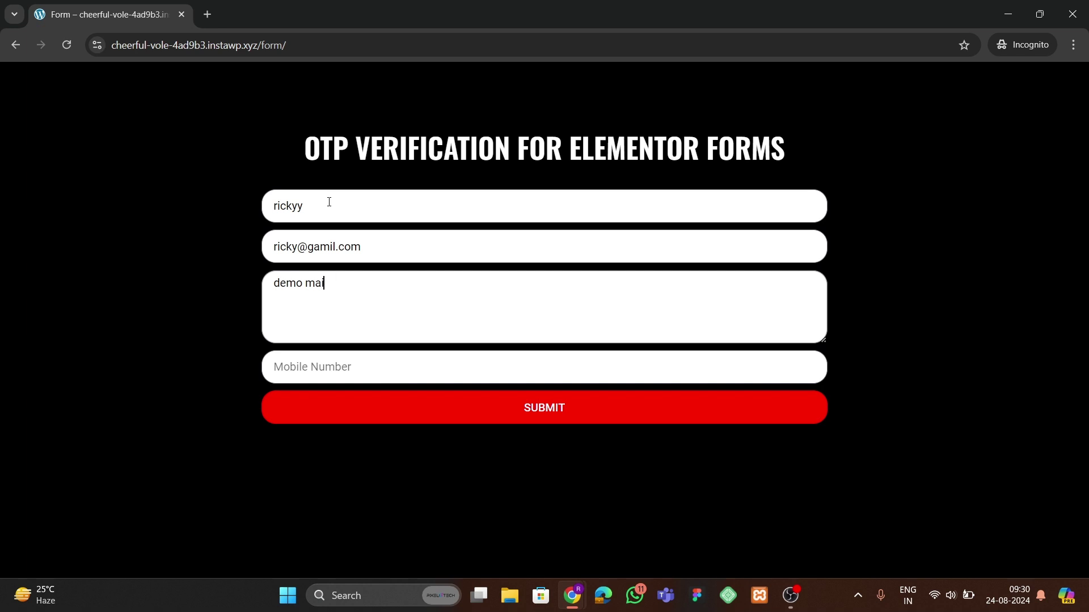
{"action": "key", "text": "Tab"}
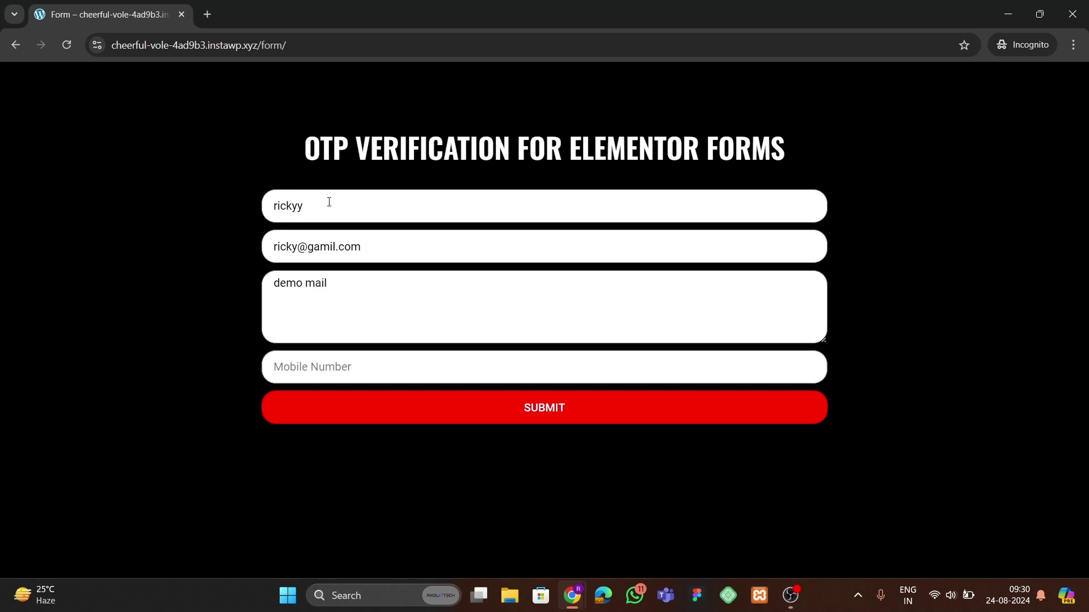
Step: Submit the test entry, then enter and validate the received one-time passcode
{"action": "left_click", "coordinate": [491, 411]}
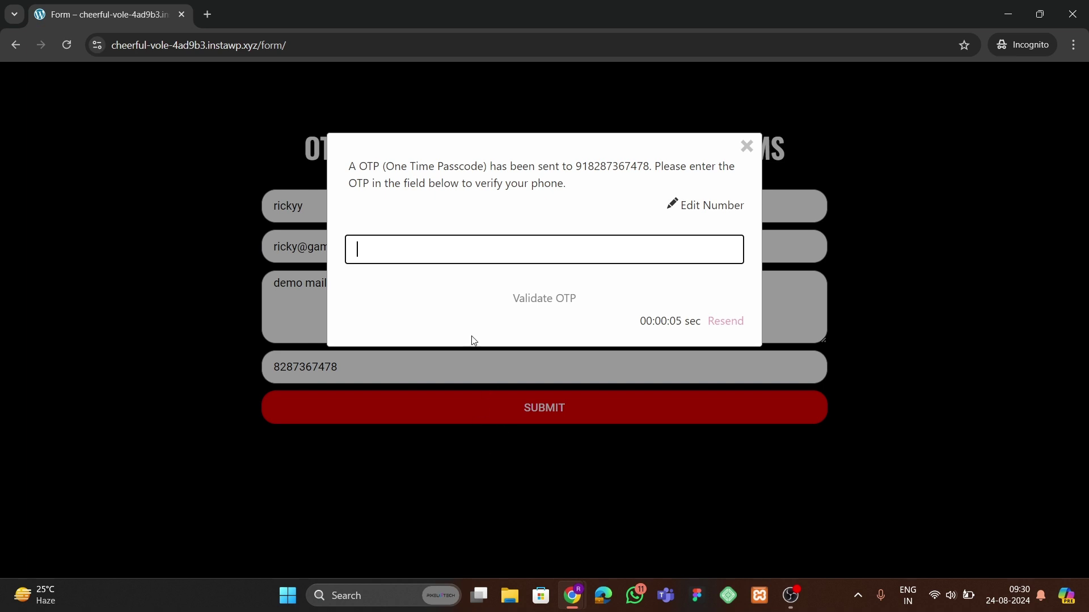
{"action": "left_click", "coordinate": [559, 306]}
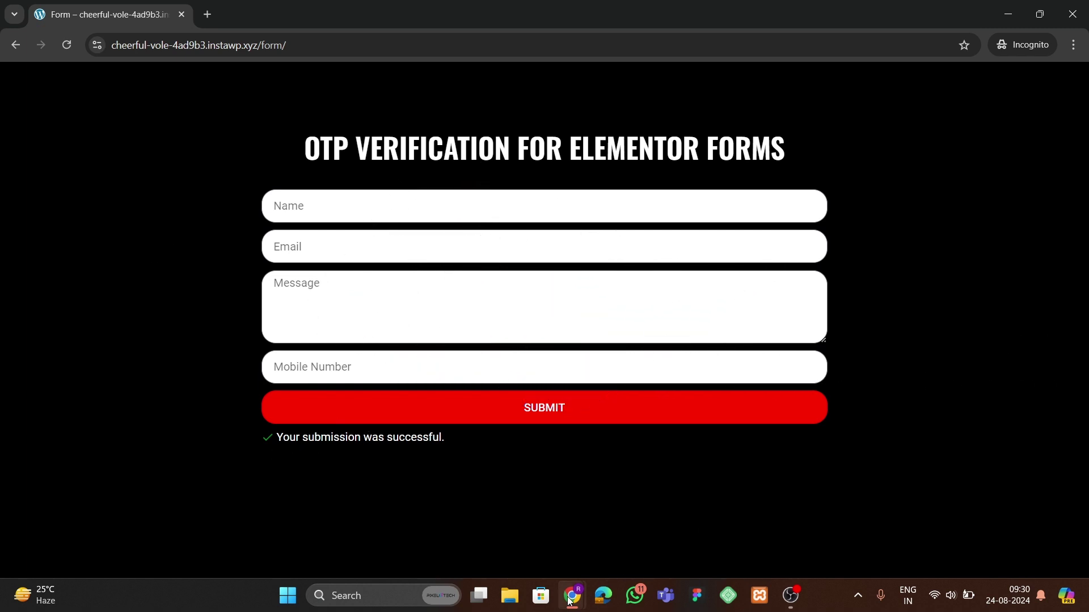
Step: Check Elementor Submissions lists the new entry ID 6, then return to the live Form page
{"action": "mouse_move", "coordinate": [572, 595]}
{"action": "left_click", "coordinate": [492, 516]}
{"action": "left_click", "coordinate": [250, 15]}
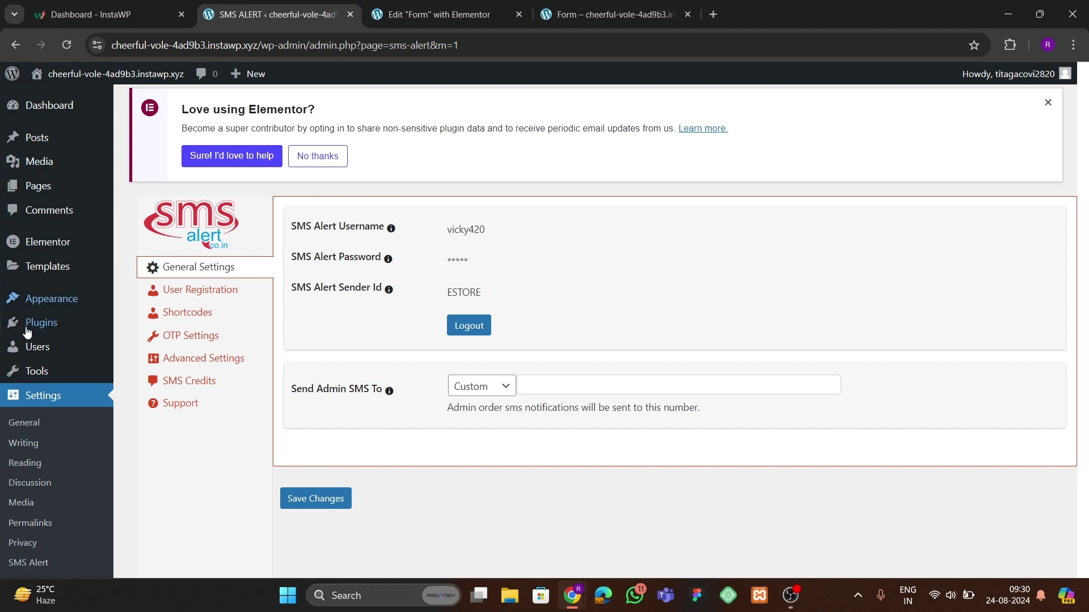
{"action": "scroll", "coordinate": [42, 378], "scroll_direction": "down", "scroll_amount": 3}
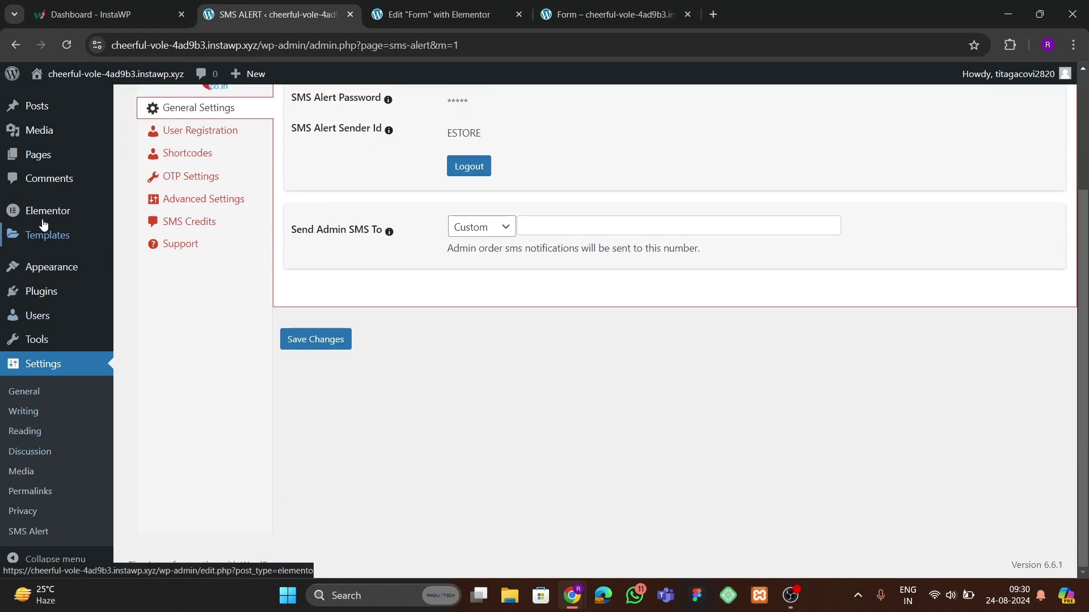
{"action": "mouse_move", "coordinate": [45, 211]}
{"action": "left_click", "coordinate": [149, 253]}
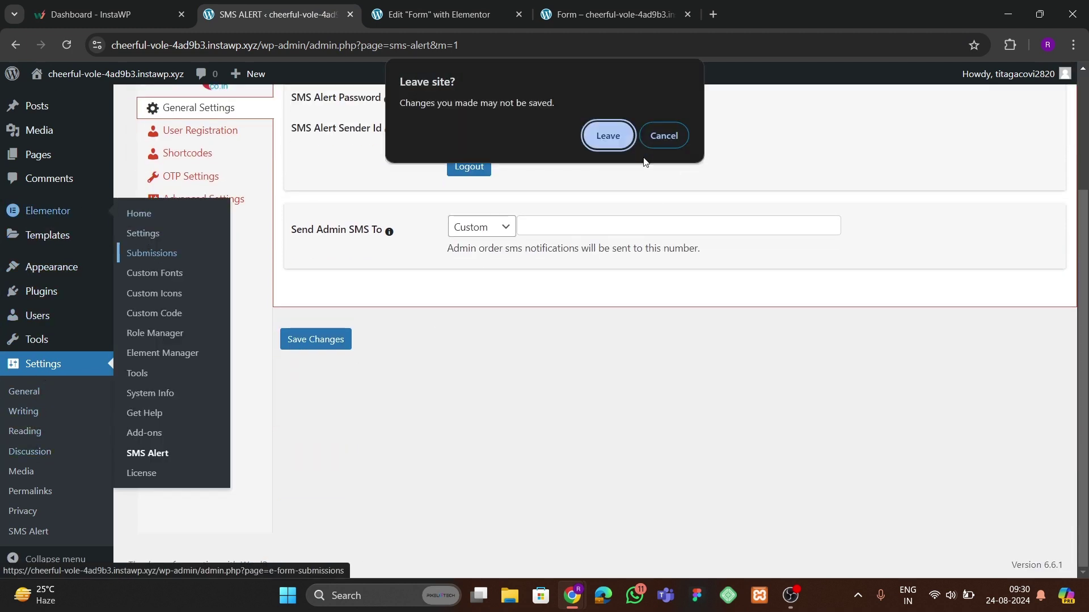
{"action": "key", "text": "Return"}
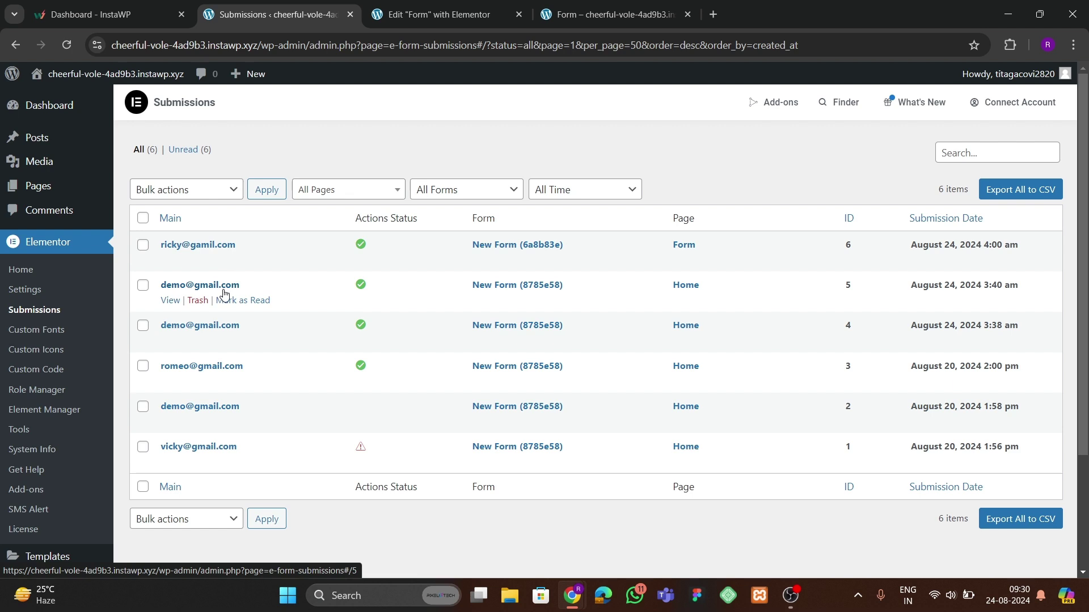
{"action": "left_click", "coordinate": [593, 14]}
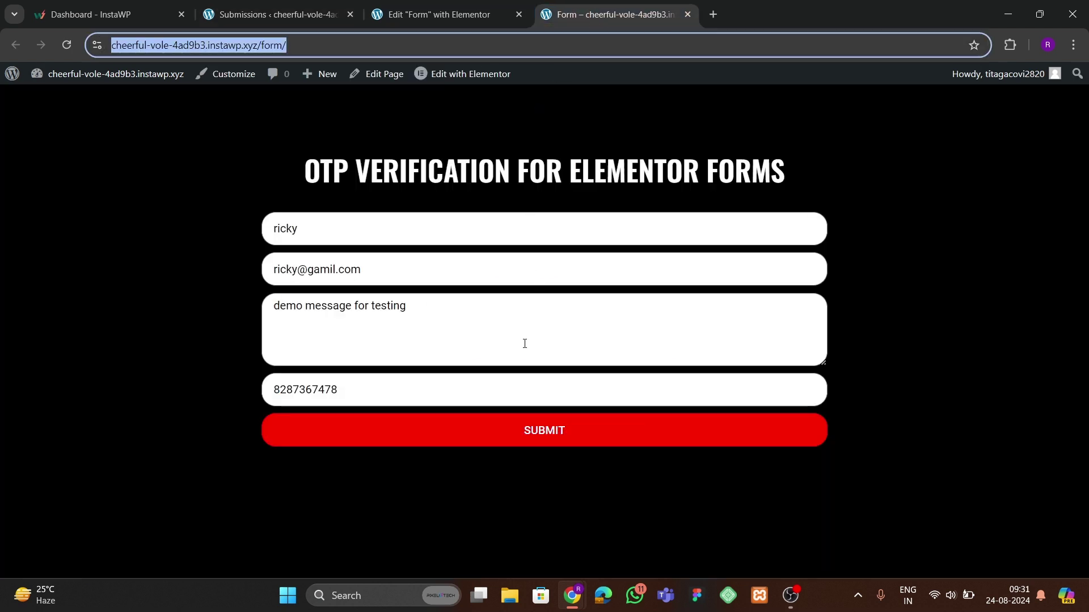